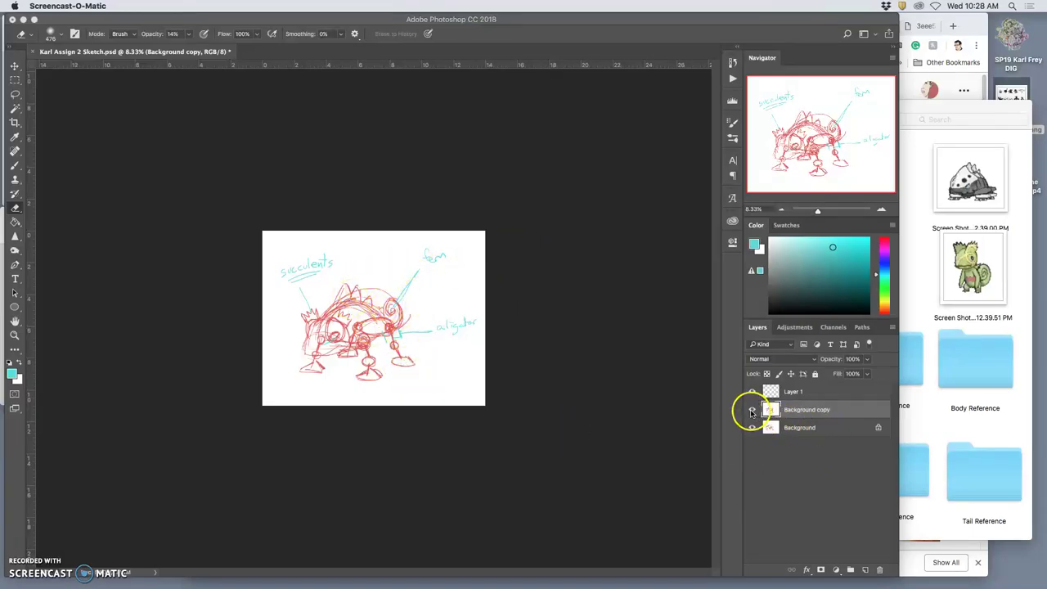
Hide and re-show the Background copy layer, then click around the document.
left_click(752, 410)
left_click(752, 410)
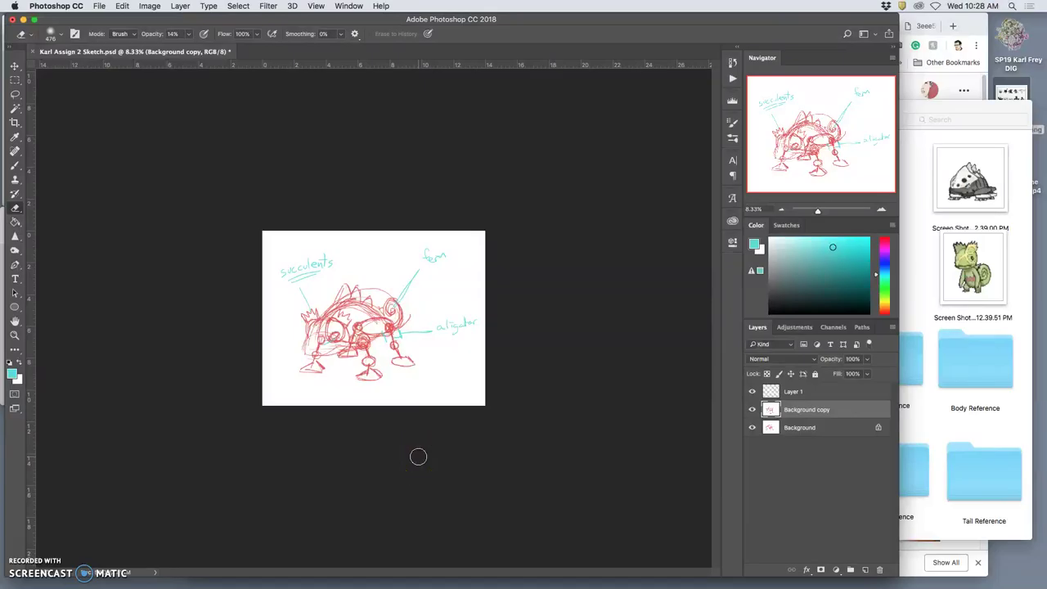
left_click(374, 351)
left_click(246, 300)
left_click(409, 271)
left_click(453, 278)
Click through several spots in the Photoshop workspace.
left_click(455, 171)
left_click(330, 167)
left_click(193, 277)
left_click(408, 490)
left_click(457, 280)
left_click(306, 179)
left_click(175, 97)
left_click(463, 372)
Open Image Size and accept it with no changes.
left_click(151, 6)
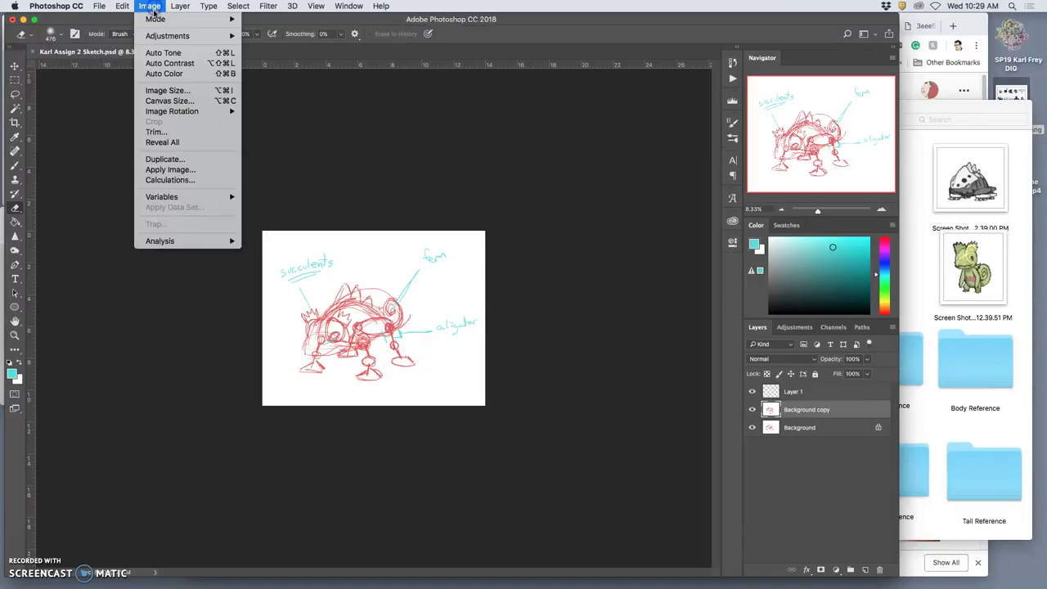
left_click(167, 91)
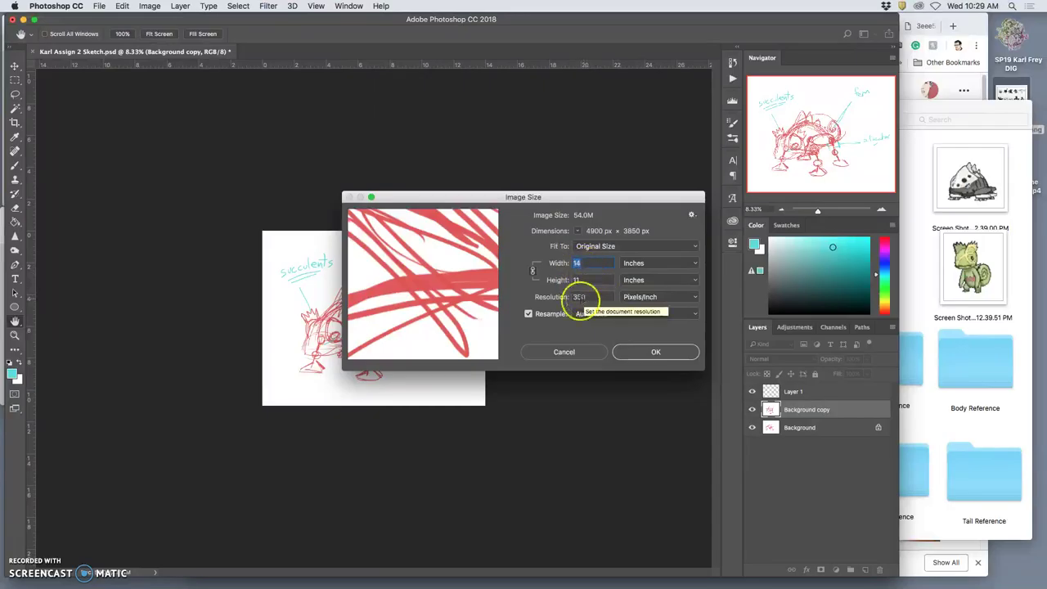
left_click(653, 352)
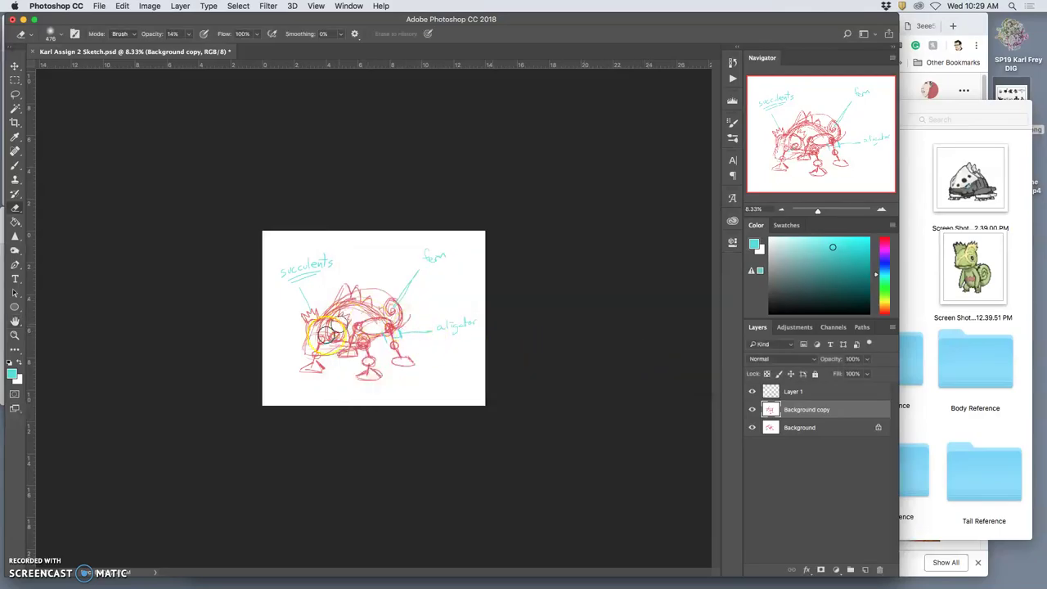
left_click(360, 368)
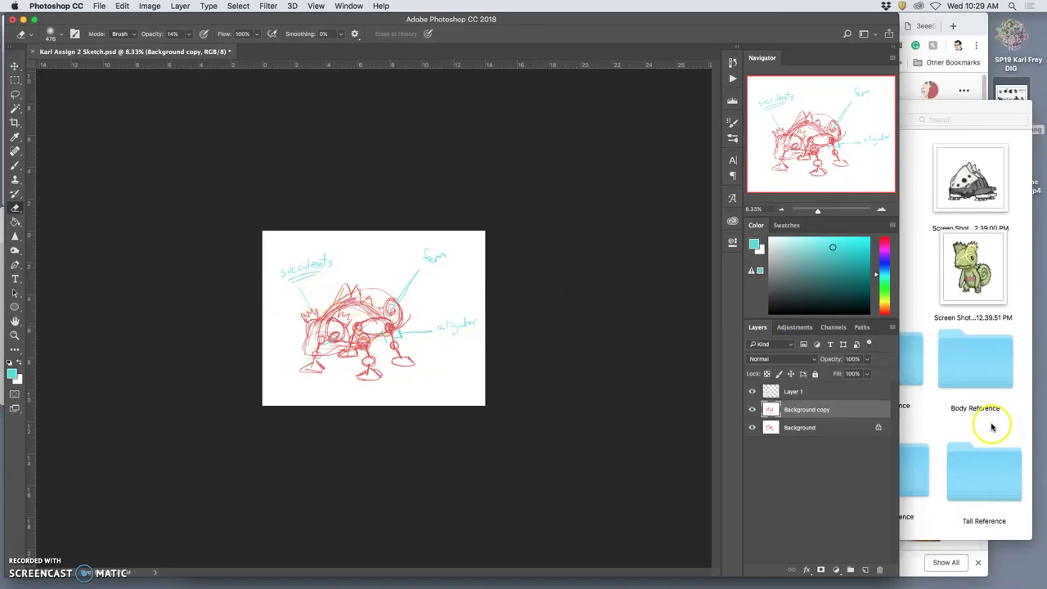
Set Canvas Size to 40 inches wide by 30 inches high.
left_click(151, 7)
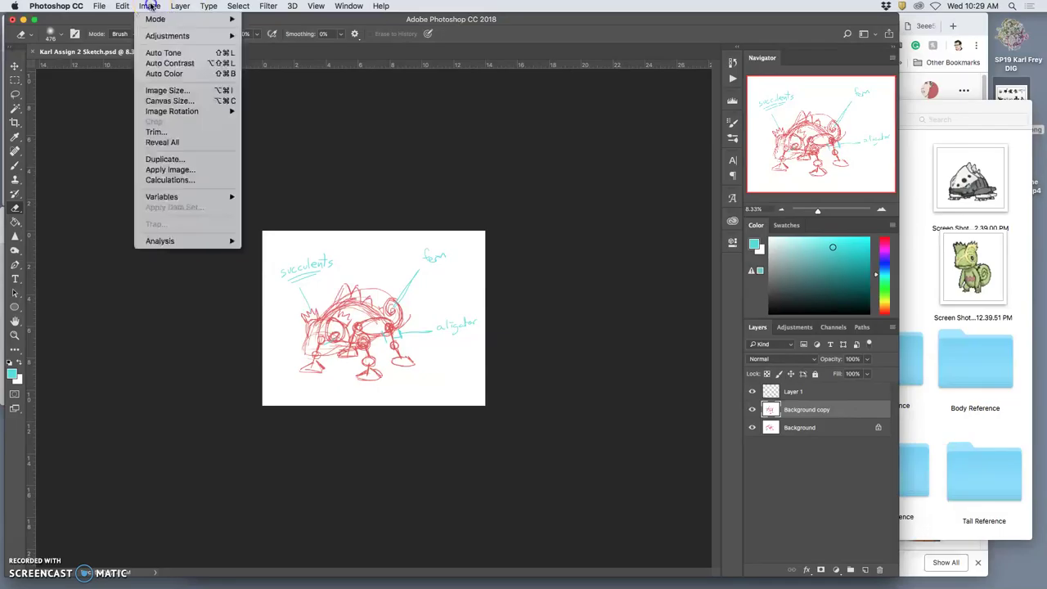
left_click(152, 101)
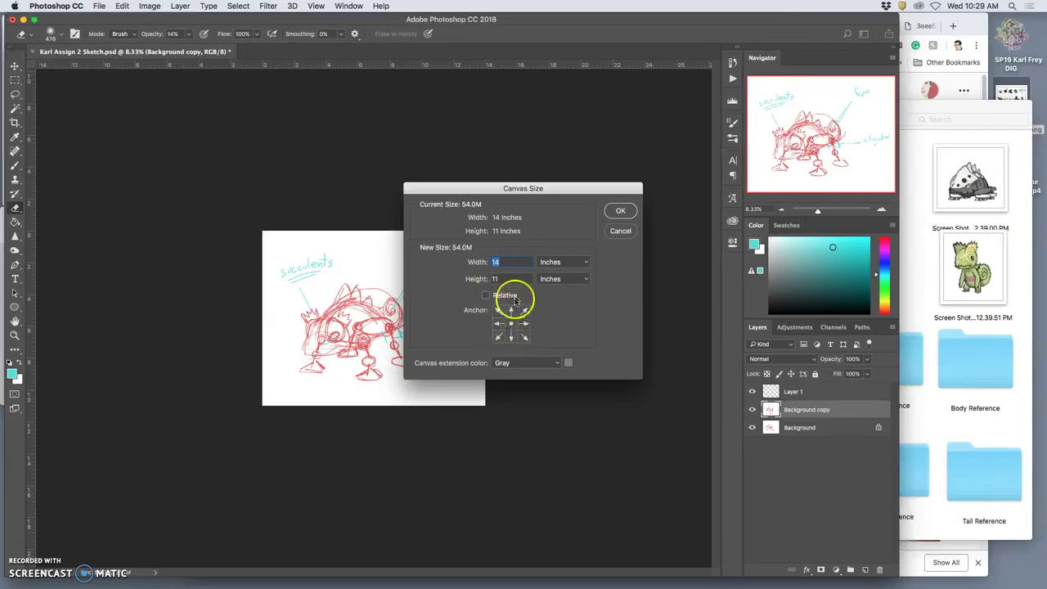
left_click(486, 262)
type("40")
left_click(481, 279)
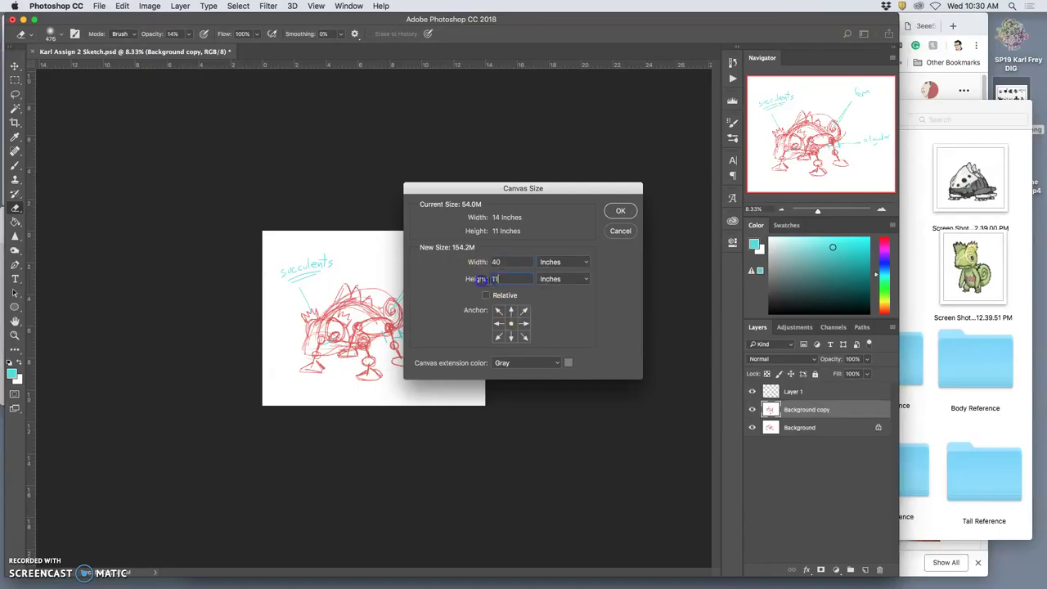
type("30")
left_click(620, 211)
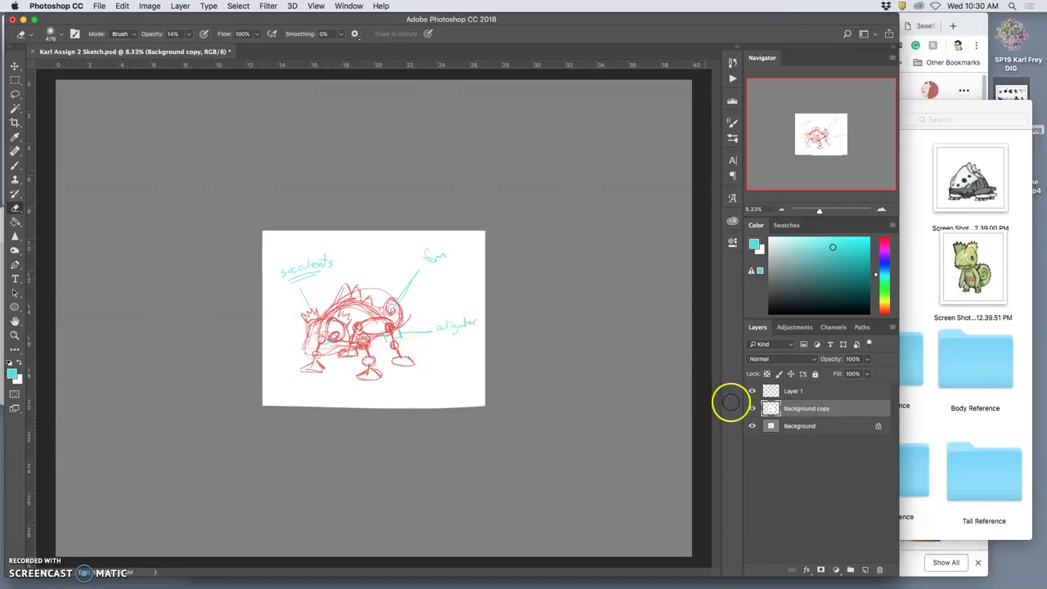
Rename Layer 1 to 'notes' and give it a blue colour tag.
left_click(794, 392)
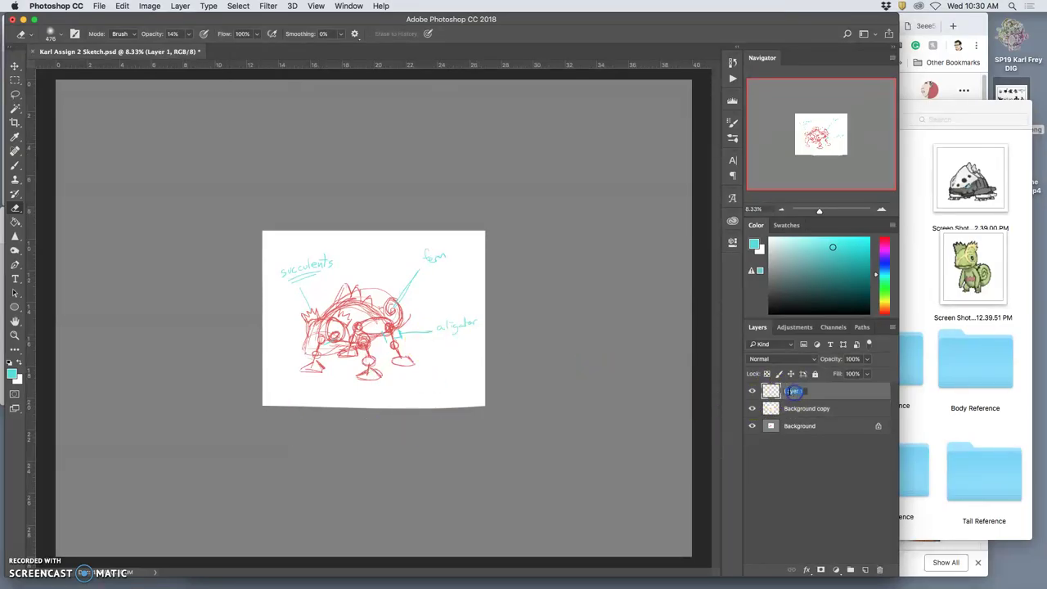
type("notes")
left_click(837, 389)
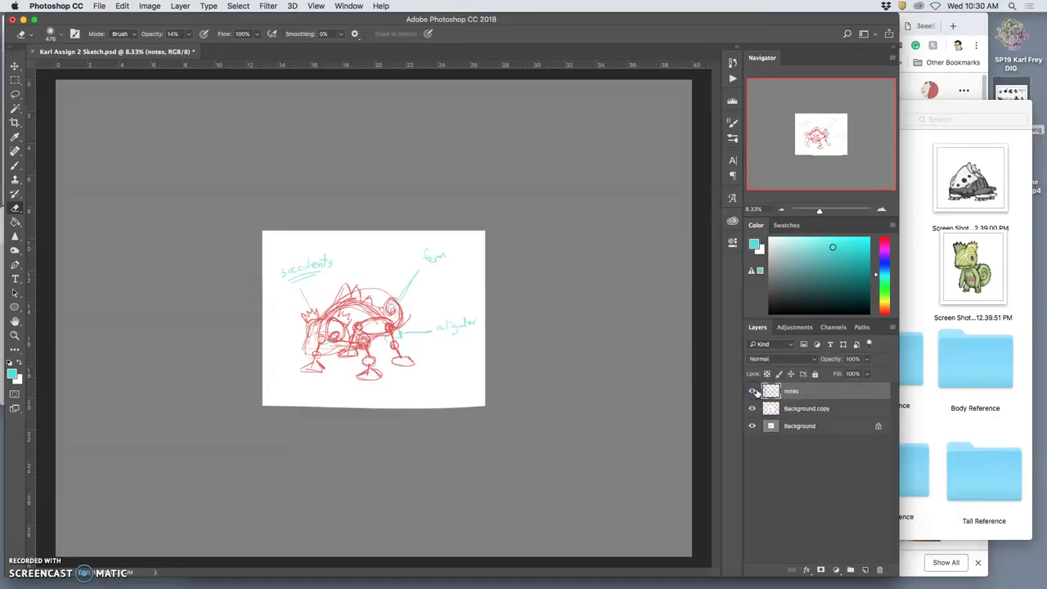
right_click(754, 391)
left_click(787, 471)
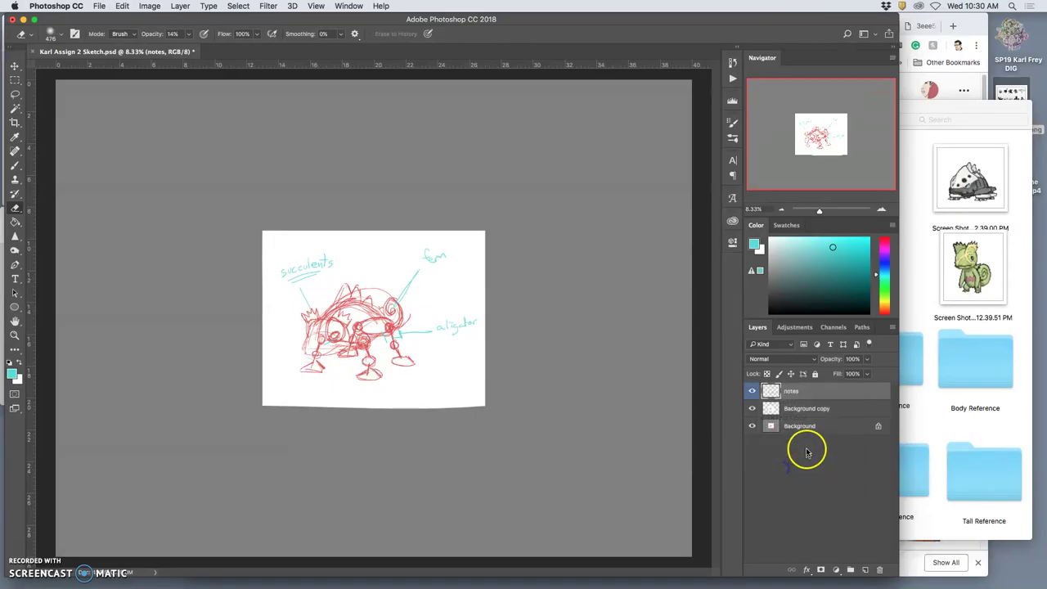
Rename the Background copy layer to 'sketch'.
left_click(785, 411)
double_click(802, 409)
type("sketch")
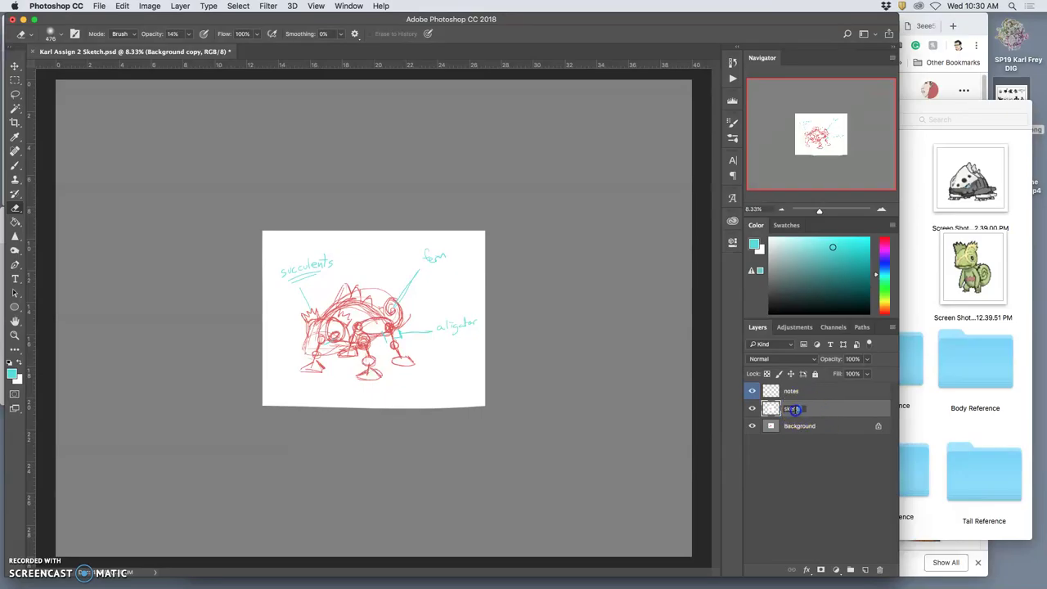
key("BackSpace")
key("BackSpace")
key("BackSpace")
type("tch")
left_click(824, 414)
Add an extra blank layer above notes, then delete it again.
left_click_drag(824, 394, 867, 573)
double_click(794, 391)
left_click(833, 397)
key("BackSpace")
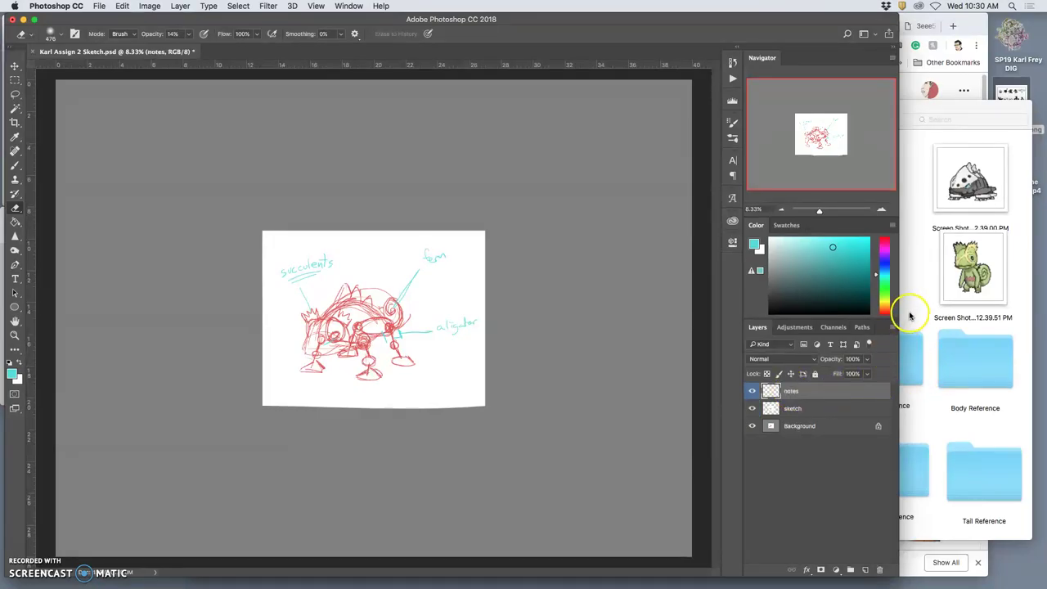
Open the Head Reference folder in Finder and drag gecko-1373165.jpg onto the canvas.
left_click(920, 378)
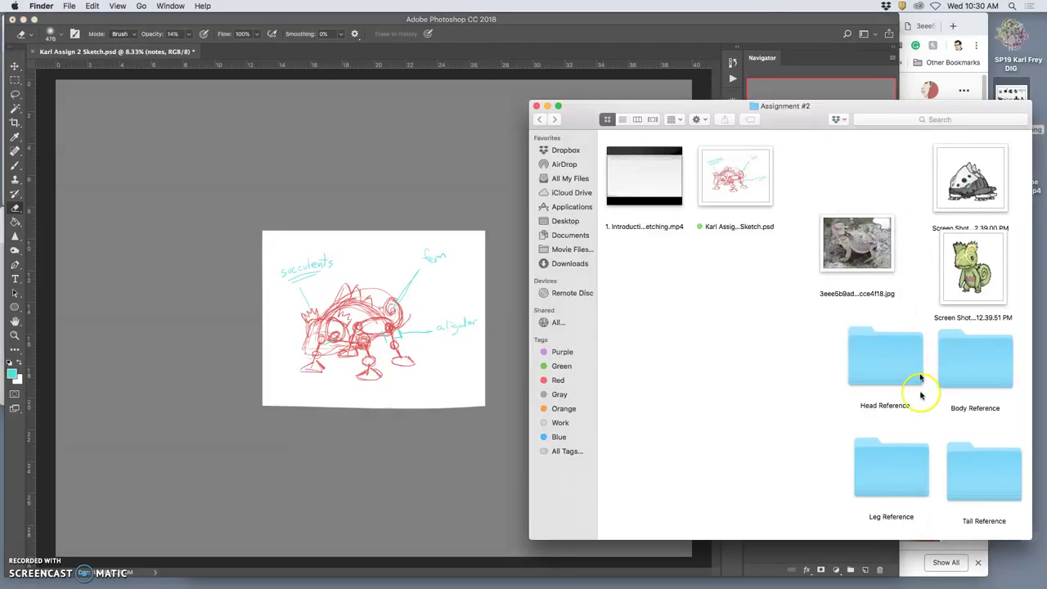
double_click(885, 360)
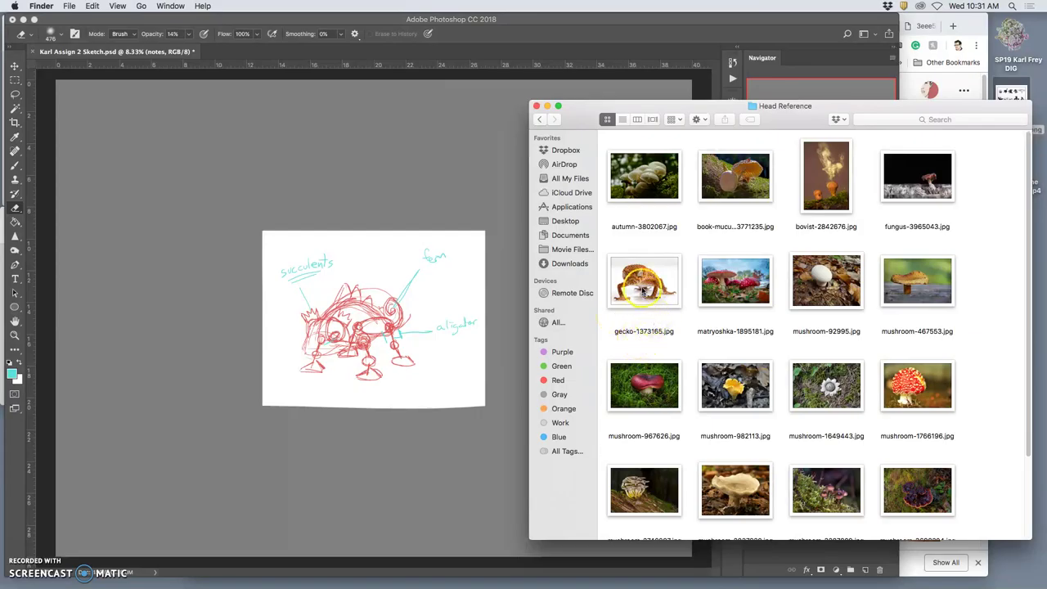
mouse_move(643, 282)
left_mouse_down()
mouse_move(489, 308)
mouse_move(297, 196)
left_mouse_up()
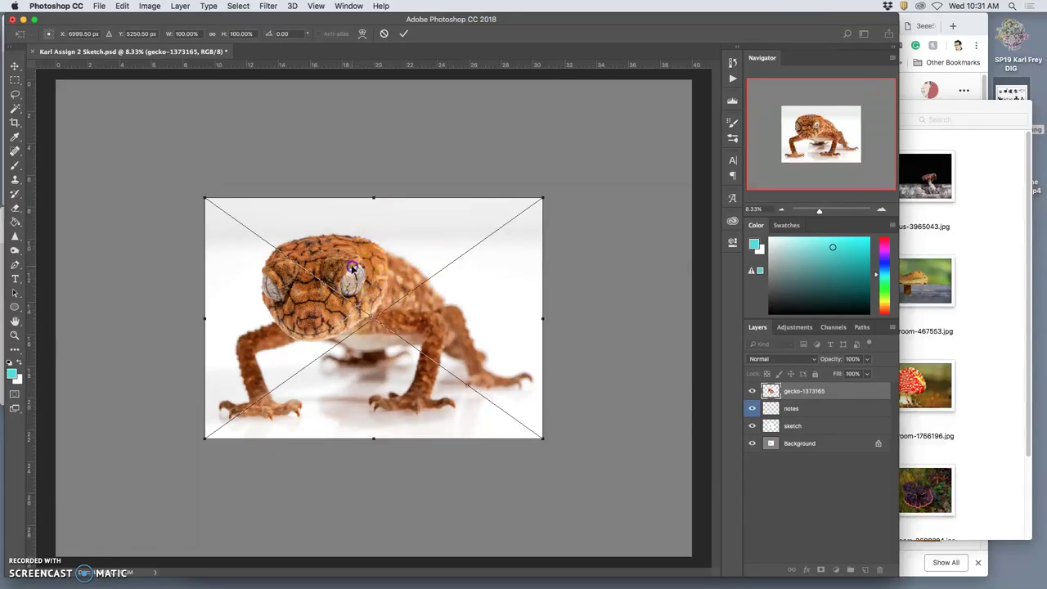
Commit the placed gecko and lasso its head onto a new layer.
mouse_move(354, 266)
left_mouse_down()
mouse_move(535, 174)
mouse_move(523, 176)
left_mouse_up()
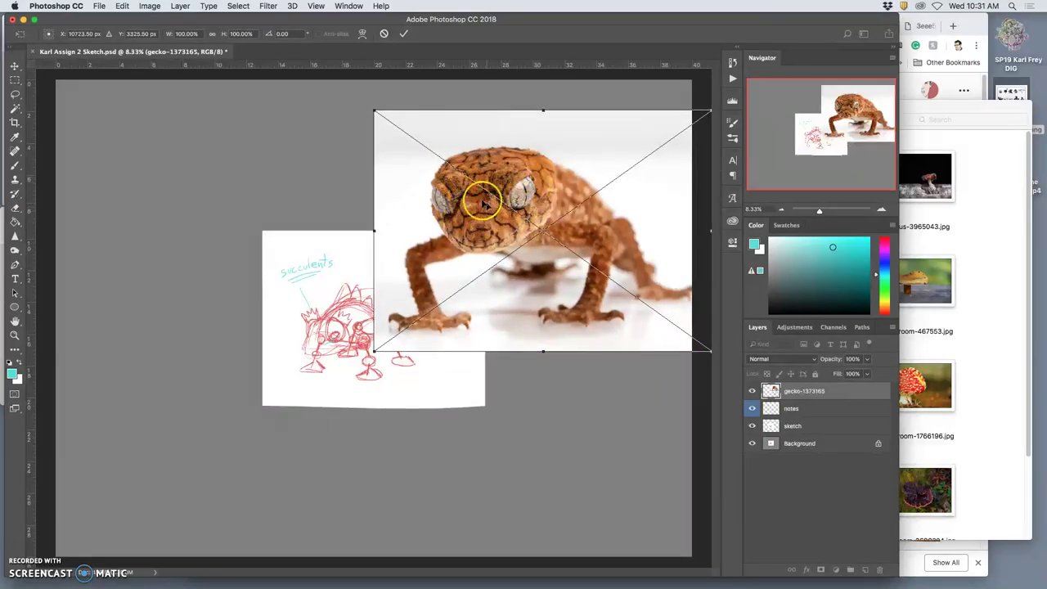
key("Return")
key("e")
left_click(14, 94)
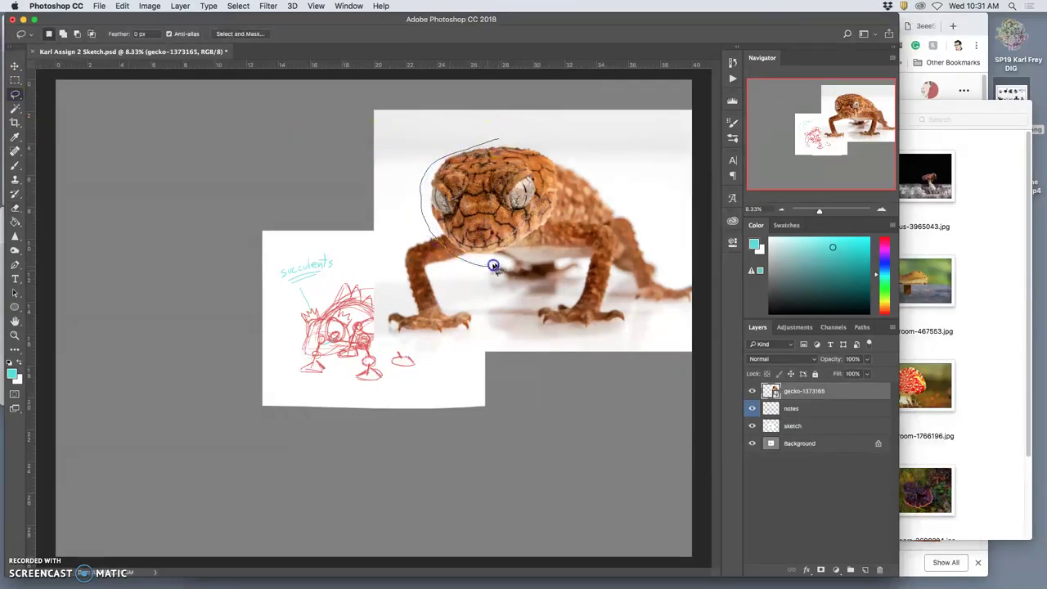
left_click_drag(542, 239, 576, 193)
left_click_drag(512, 141, 512, 142)
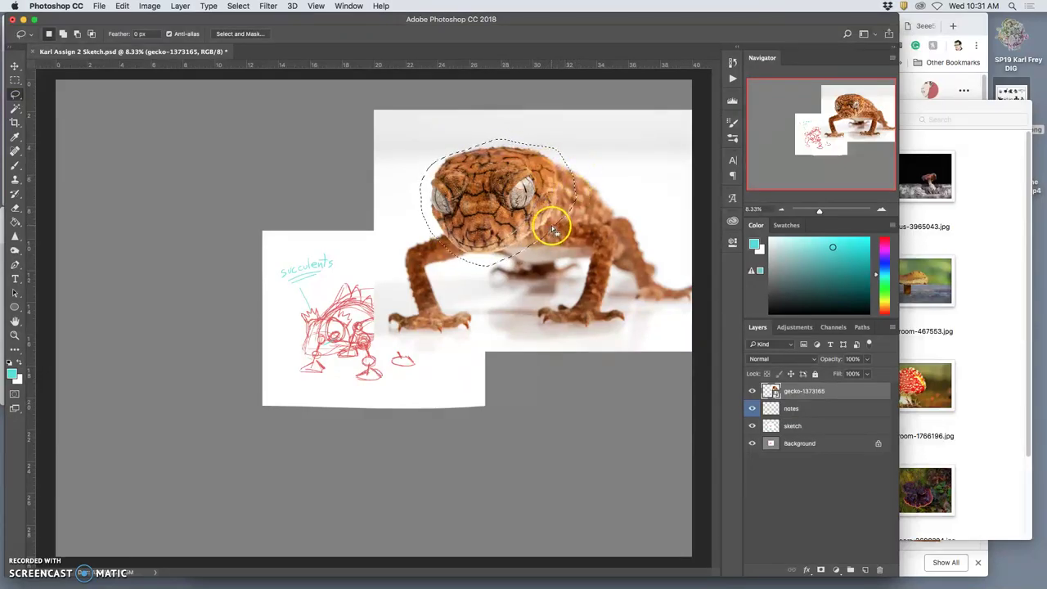
key("super+j")
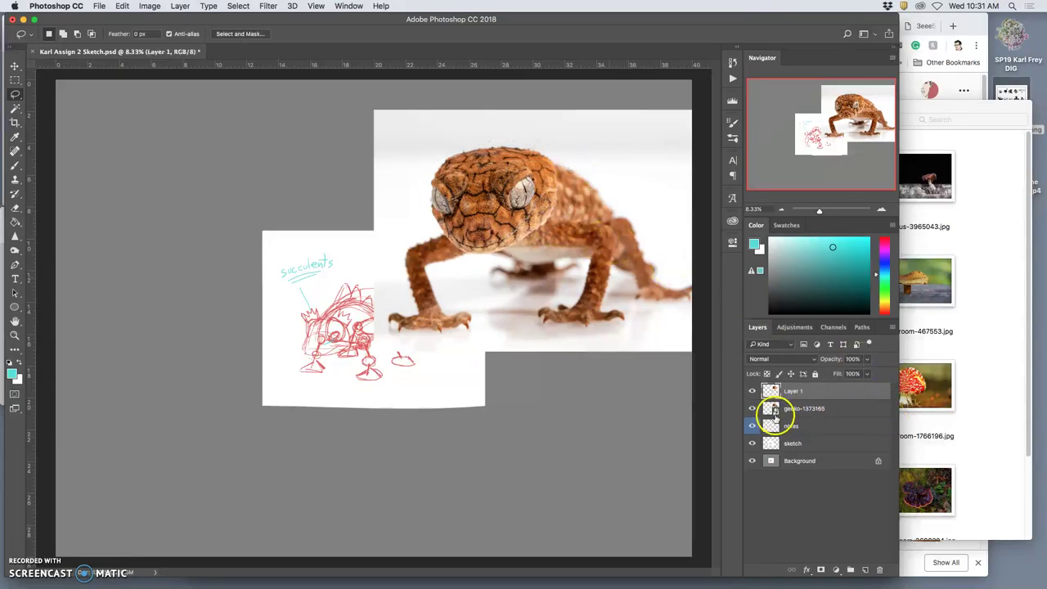
Delete the full gecko-1373165 photo layer, undoing an accidental move of the notes labels.
left_click(814, 413)
key("Delete")
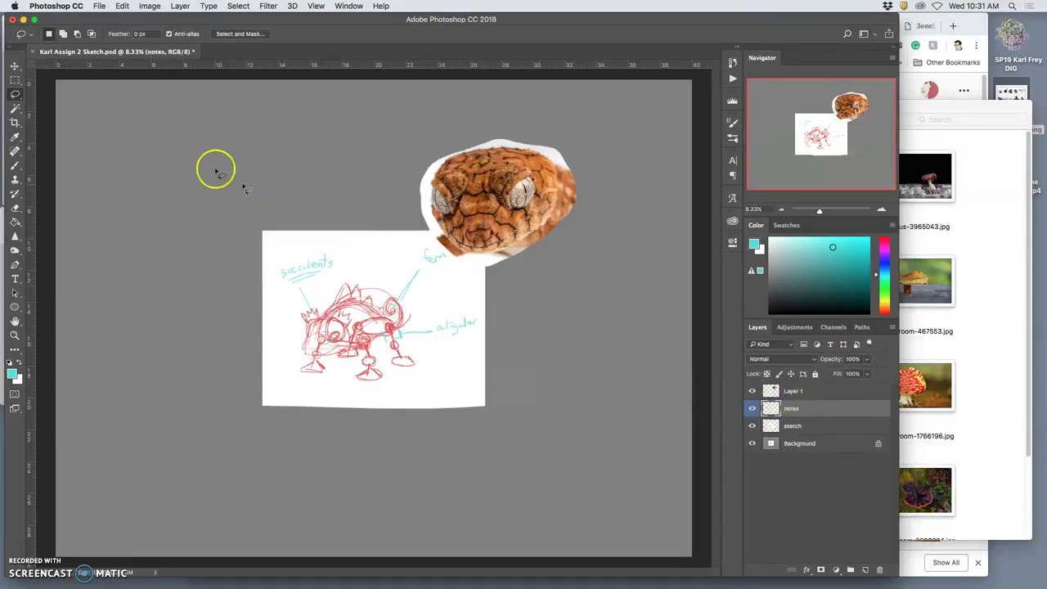
left_click(15, 65)
left_click_drag(478, 208, 253, 171)
key("super+z")
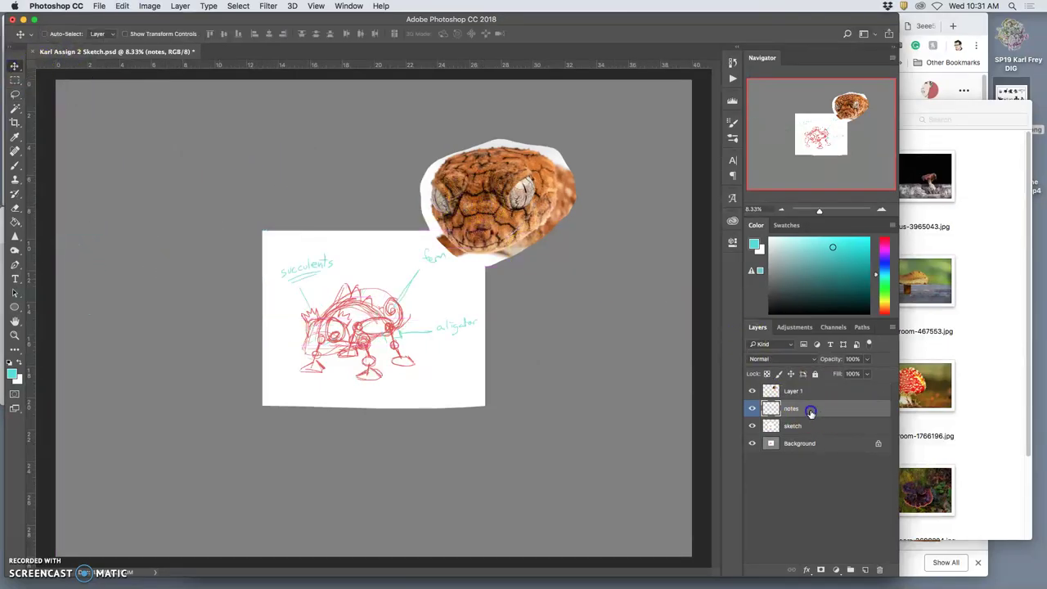
Lock the notes and sketch layers.
left_click(816, 374)
left_click(814, 425)
left_click(815, 374)
Scale the gecko head to about 50%, tilt it 4.61°, and place it over the sketch's head.
left_click(810, 393)
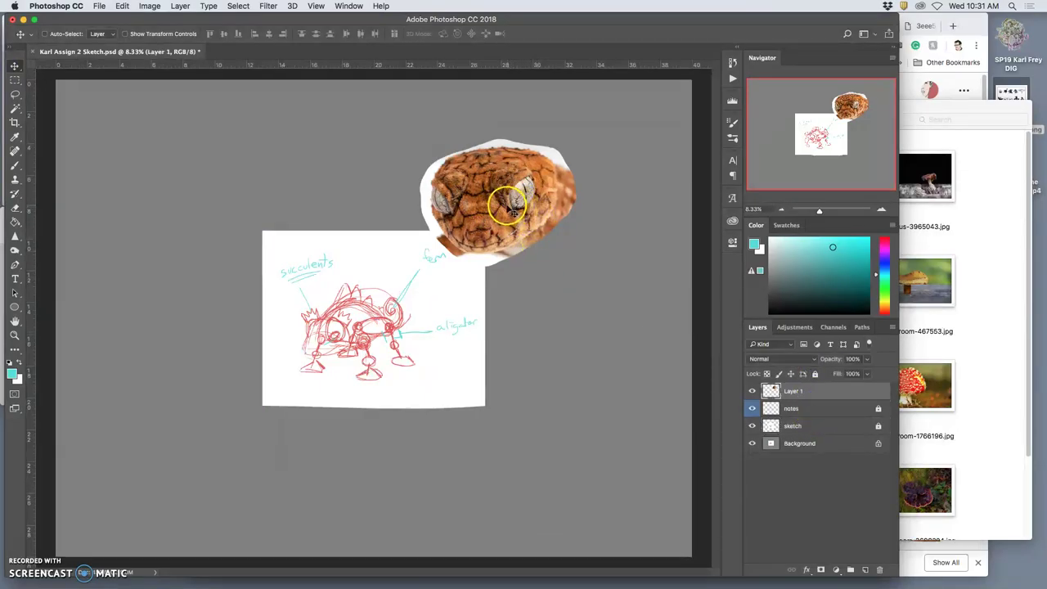
left_click(45, 34)
left_click_drag(455, 196, 209, 181)
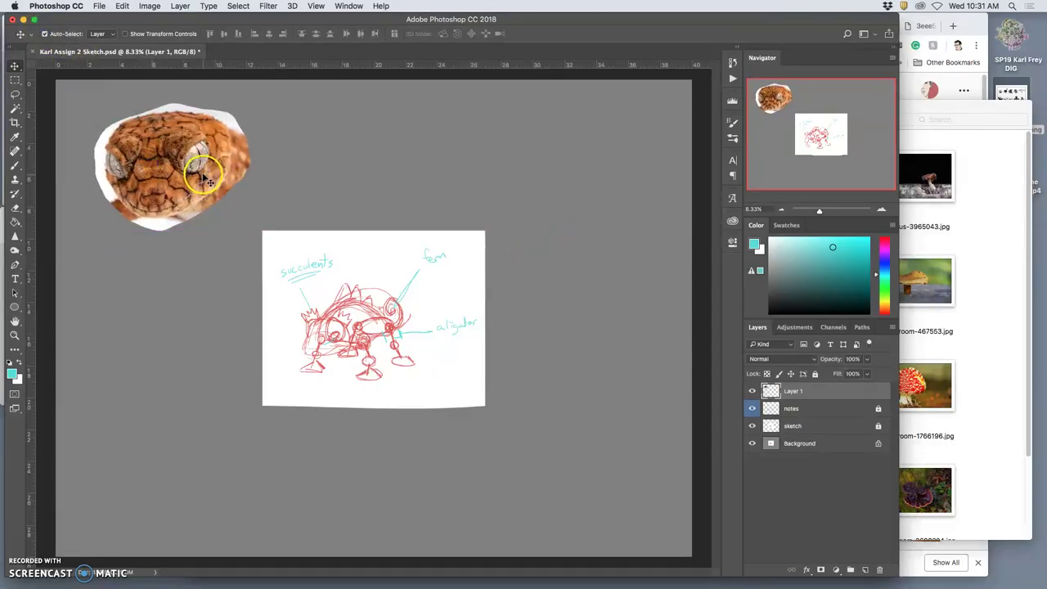
key("super+t")
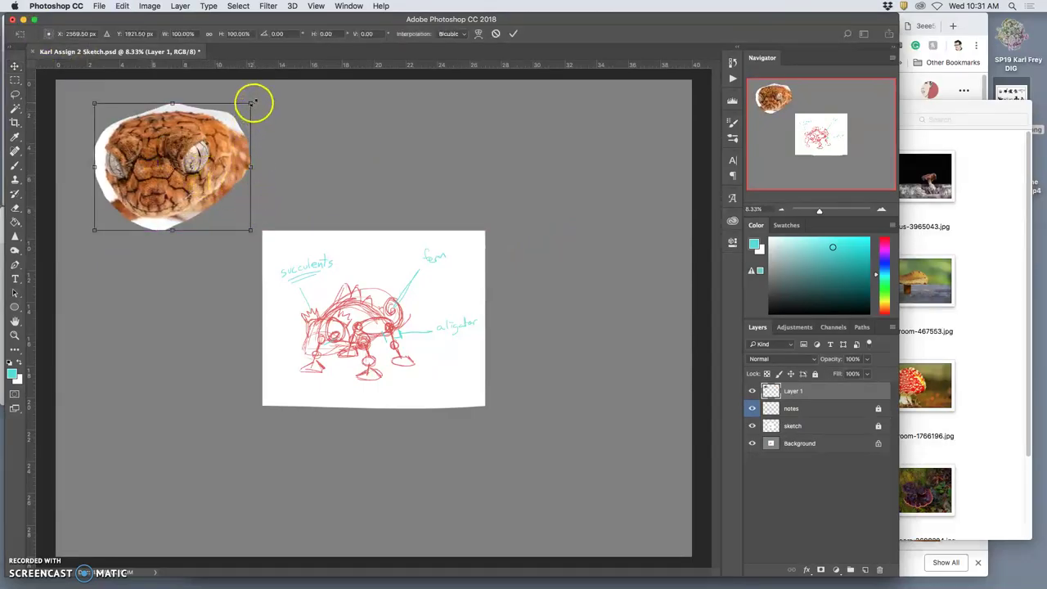
left_click_drag(252, 103, 211, 134)
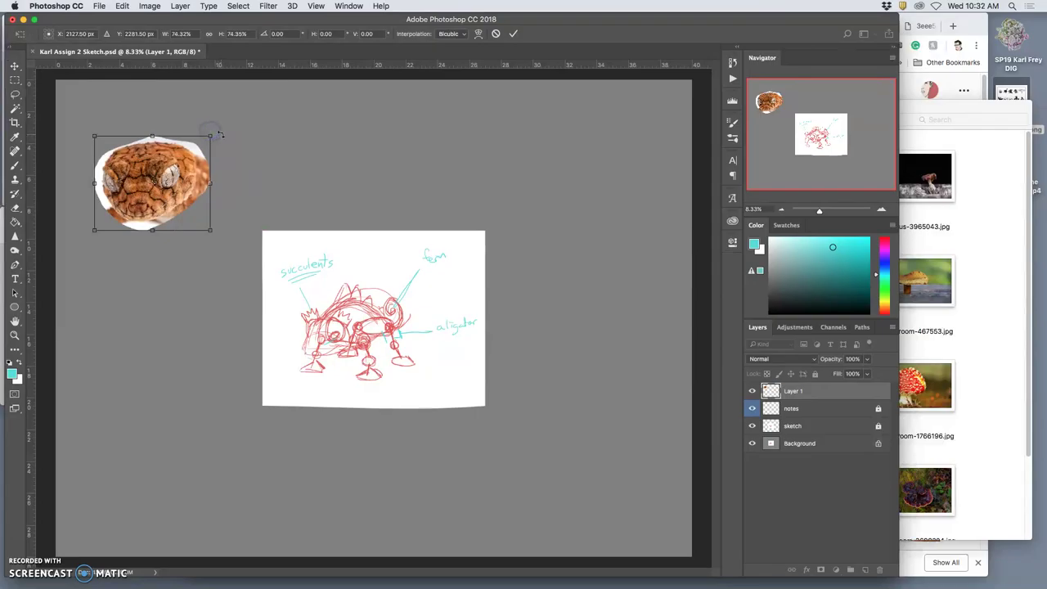
left_click_drag(220, 133, 224, 145)
mouse_move(163, 178)
left_mouse_down()
mouse_move(303, 295)
mouse_move(321, 324)
left_mouse_up()
mouse_move(370, 296)
left_mouse_down()
mouse_move(319, 321)
mouse_move(331, 346)
mouse_move(342, 336)
left_mouse_up()
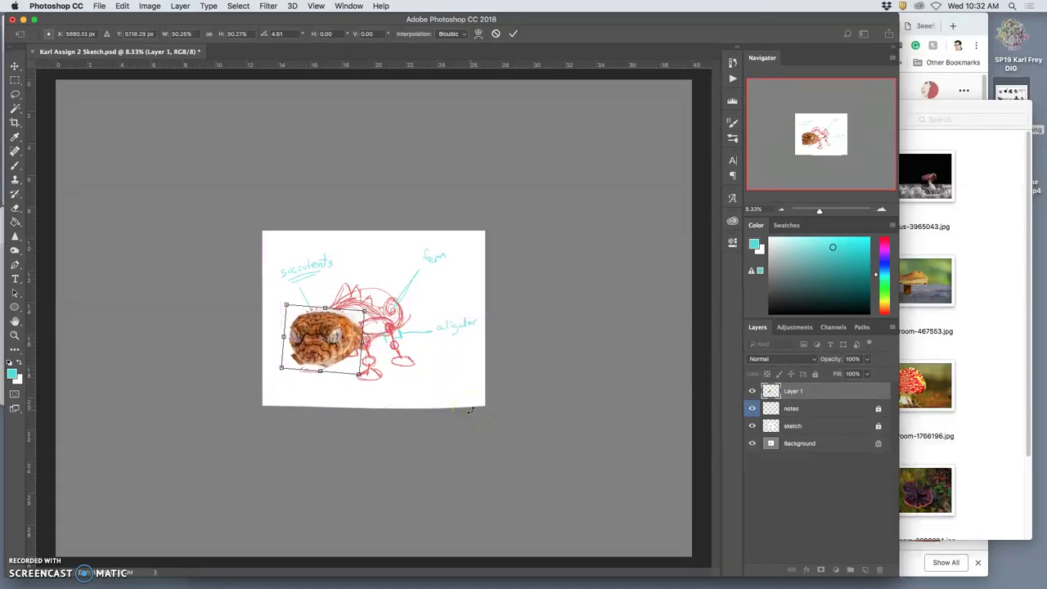
key("super+plus")
key("super+plus")
key("super+plus")
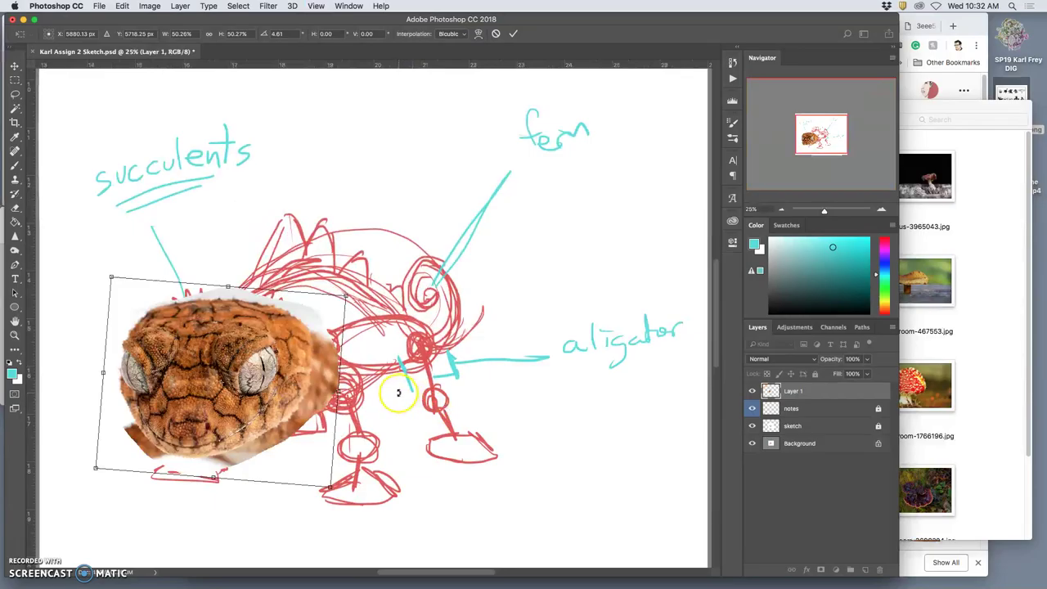
mouse_move(290, 391)
left_mouse_down()
mouse_move(299, 456)
mouse_move(292, 404)
left_mouse_up()
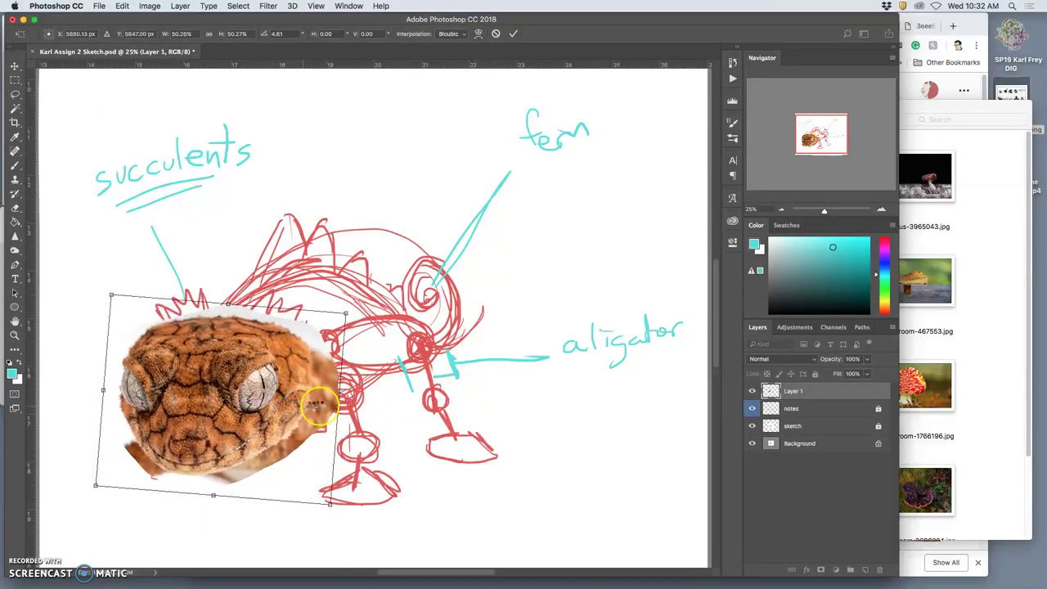
key("Return")
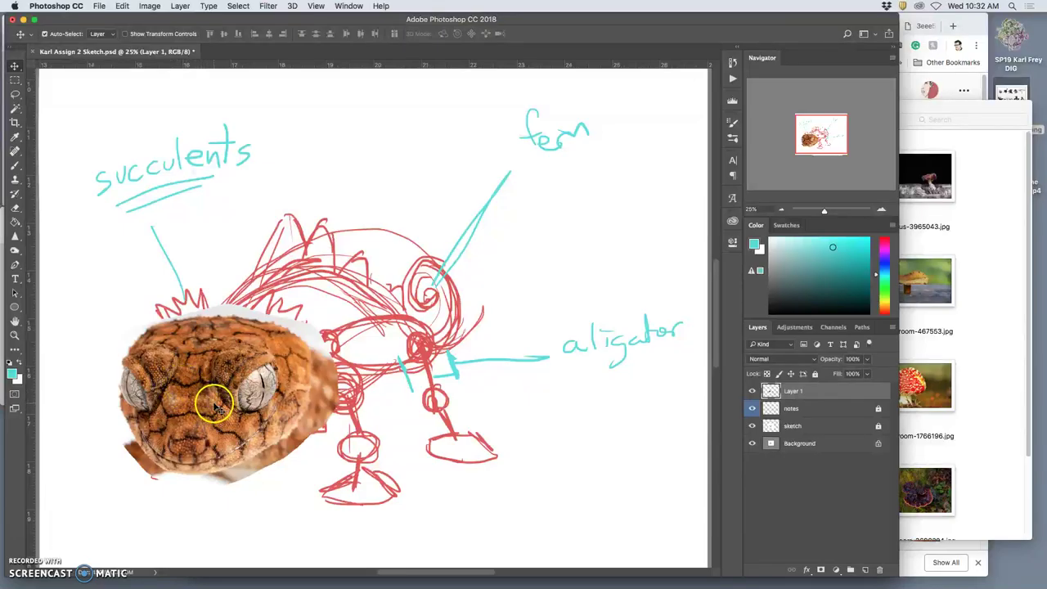
Warp the gecko head so its face bends left over the sketch's head.
left_click(751, 392)
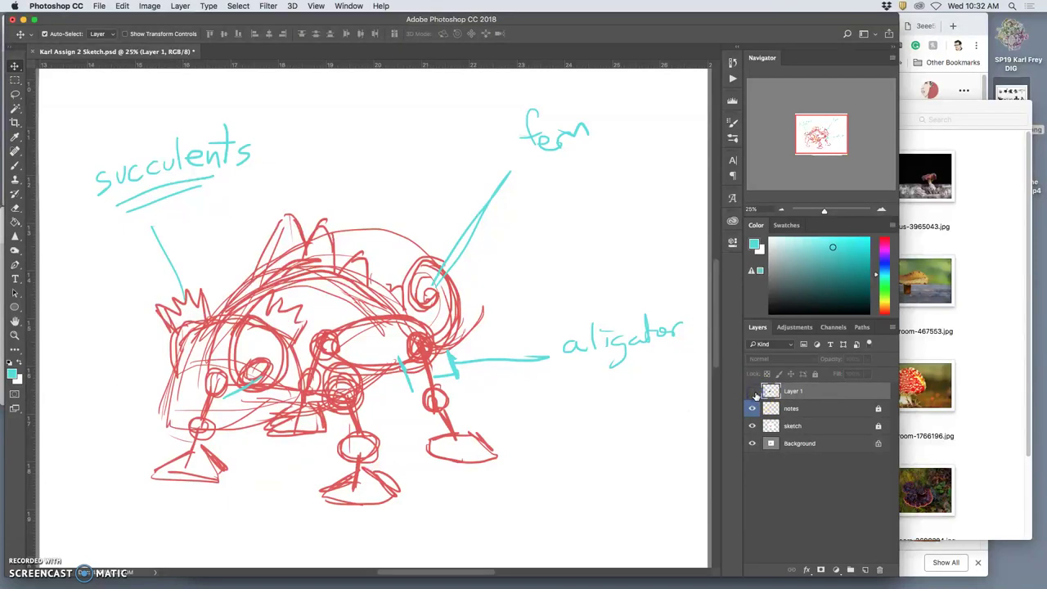
left_click(752, 392)
left_click_drag(345, 399, 293, 399)
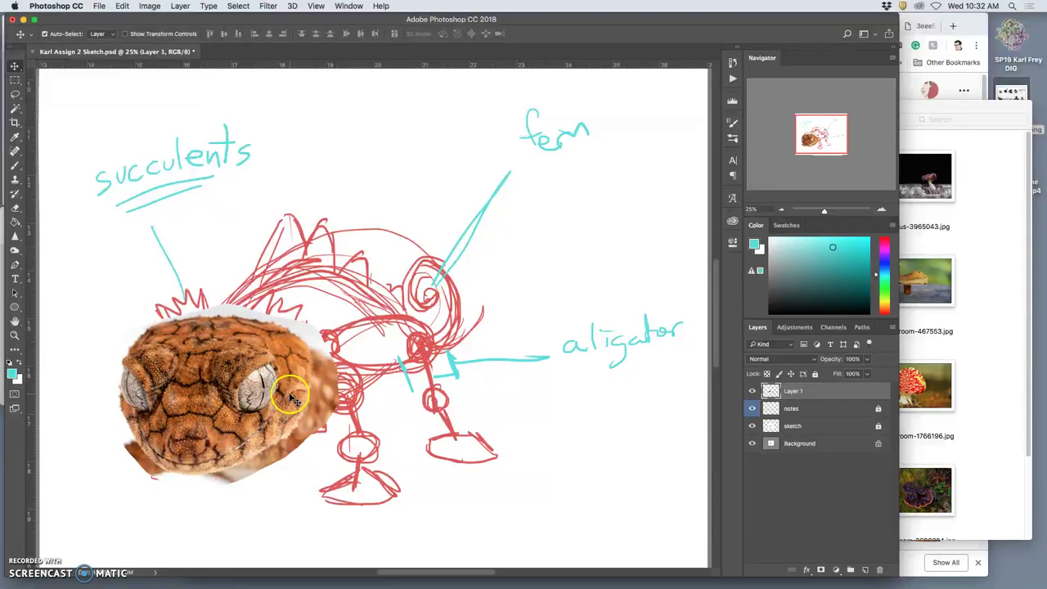
key("ctrl+t")
right_click(283, 384)
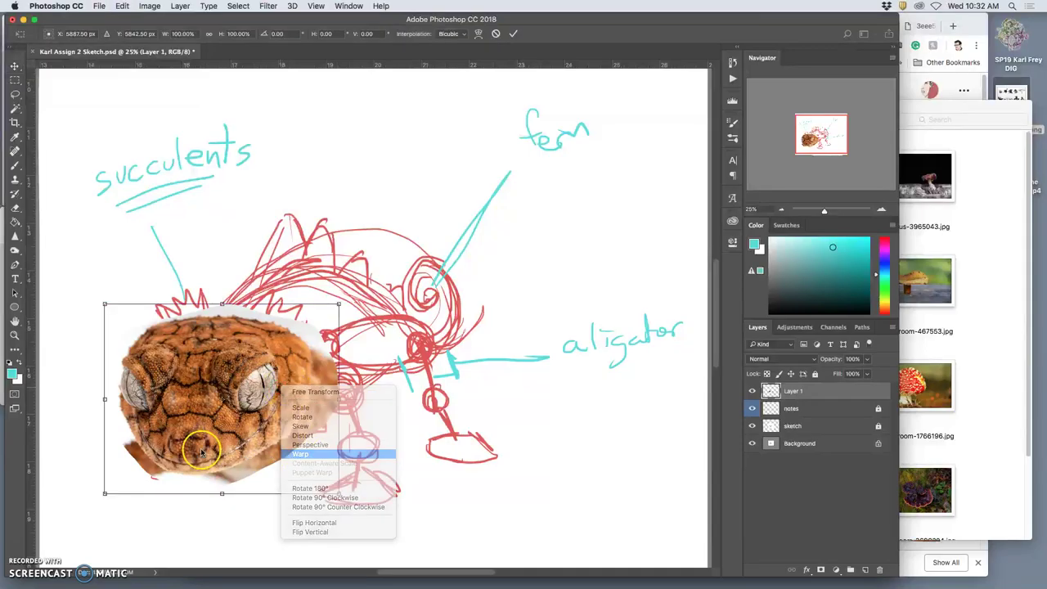
left_click_drag(164, 363, 281, 392)
left_click_drag(187, 382, 143, 422)
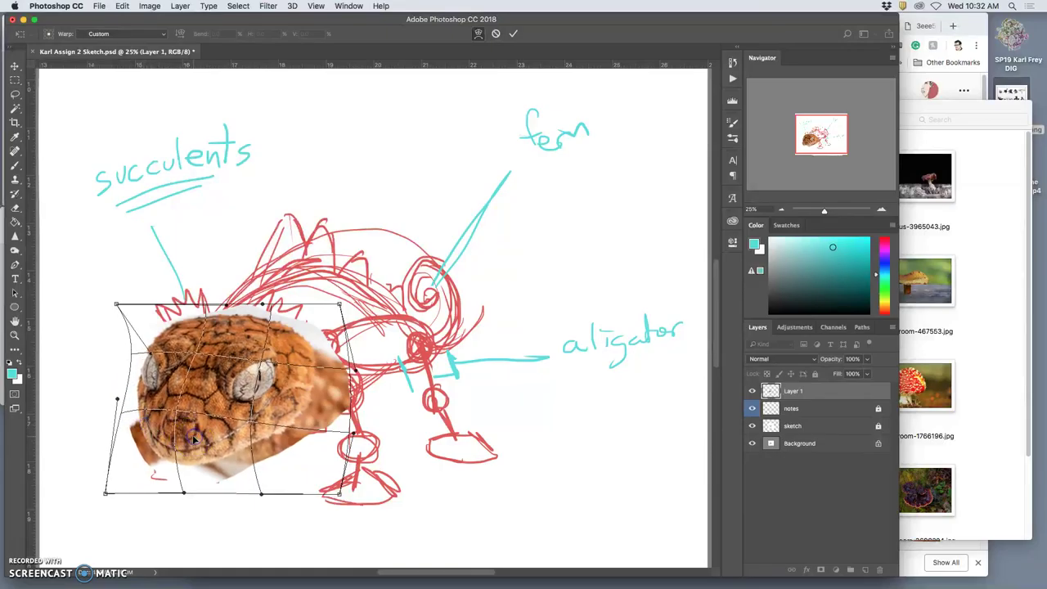
left_click_drag(214, 443, 219, 442)
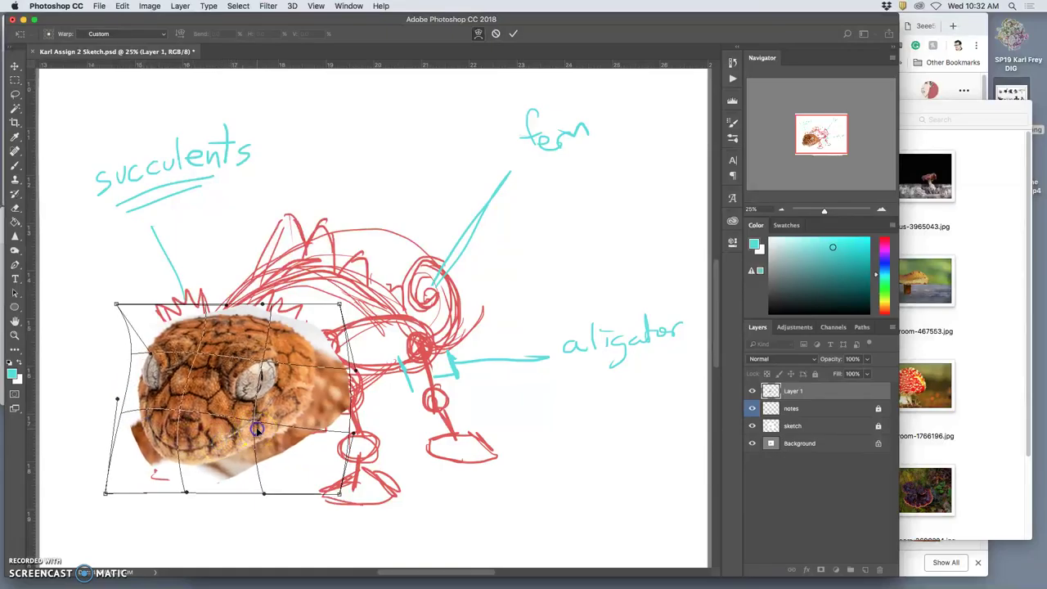
key("Return")
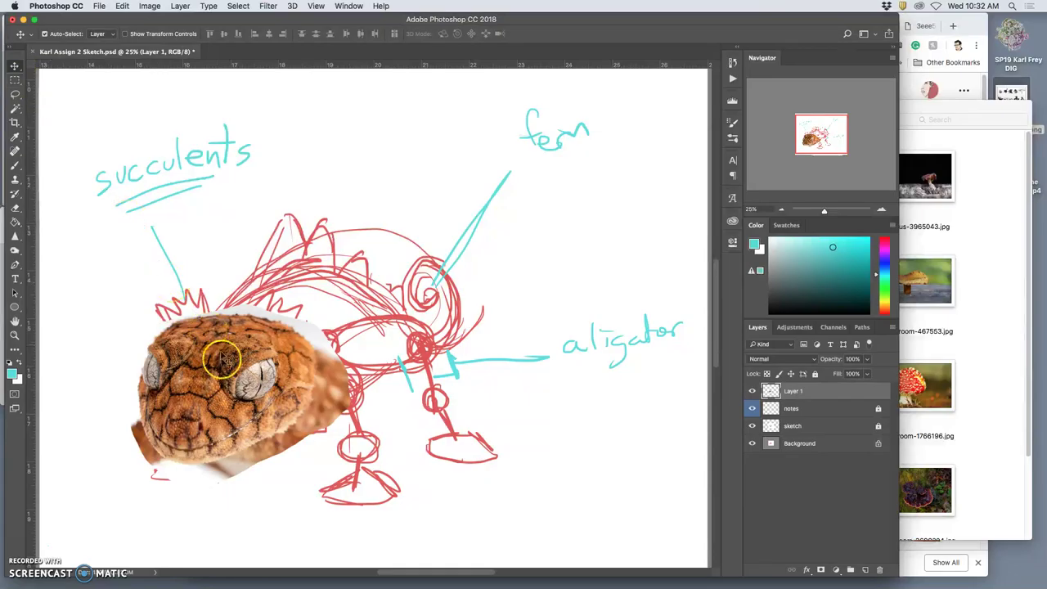
Try moving the gecko up-right, undo, and settle it at the creature's front-left end.
mouse_move(221, 362)
left_mouse_down()
mouse_move(270, 319)
mouse_move(327, 147)
left_mouse_up()
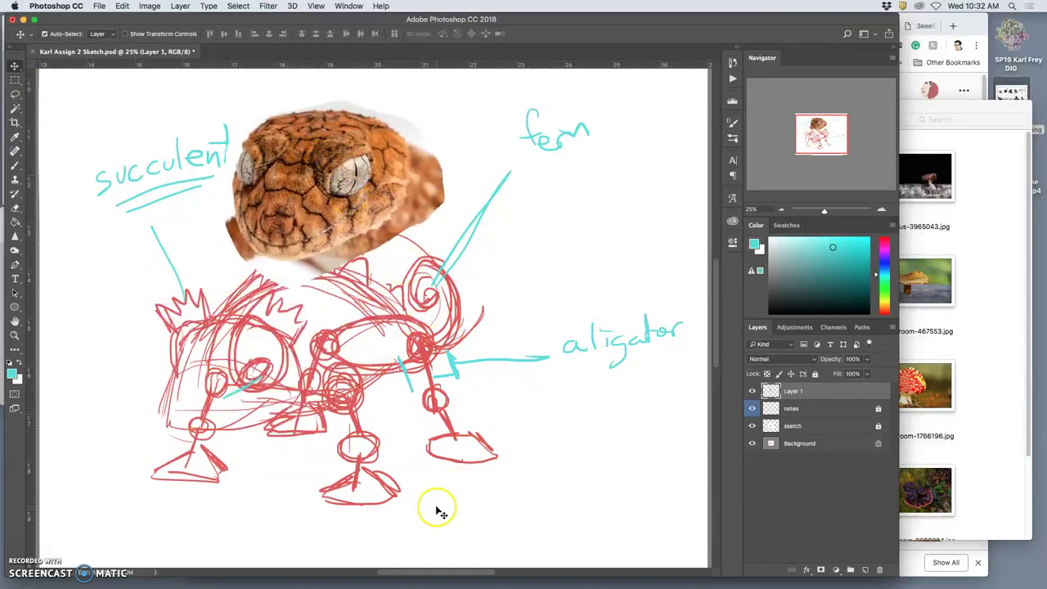
key("super+z")
key("super+z")
key("super+z")
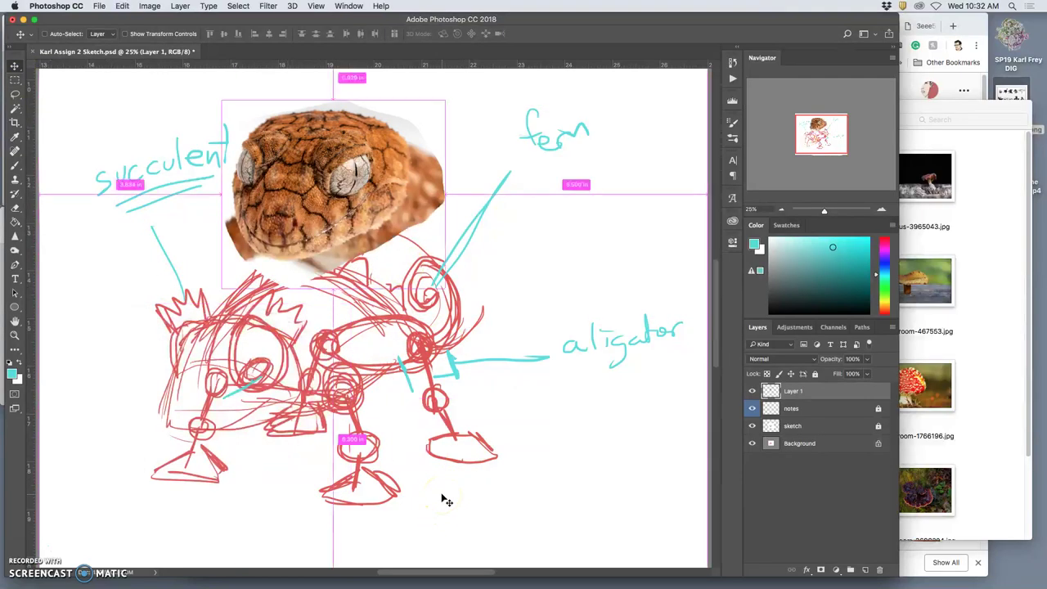
key("super+alt+z")
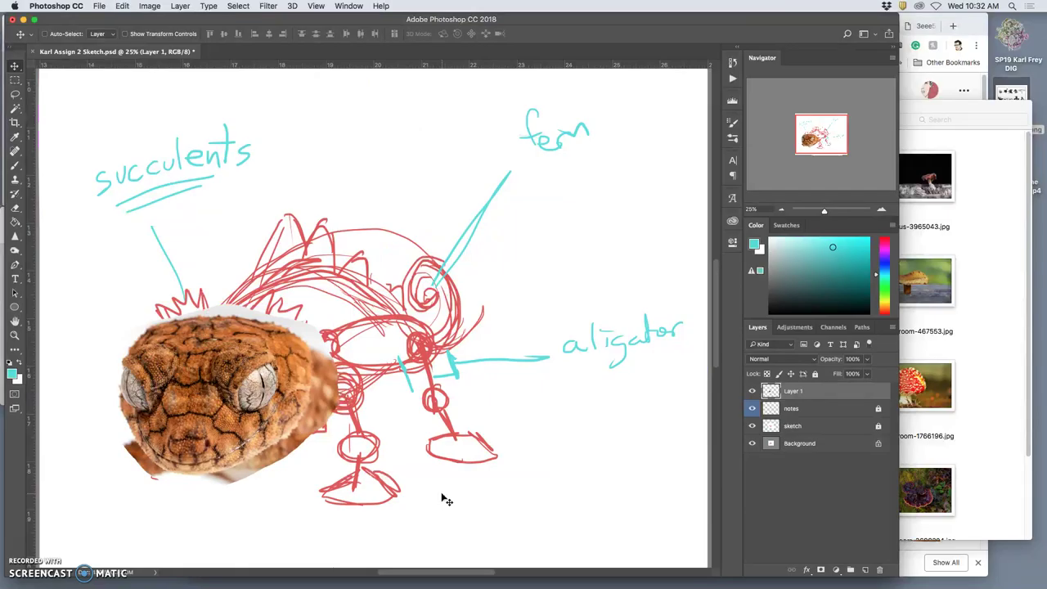
key("super+z")
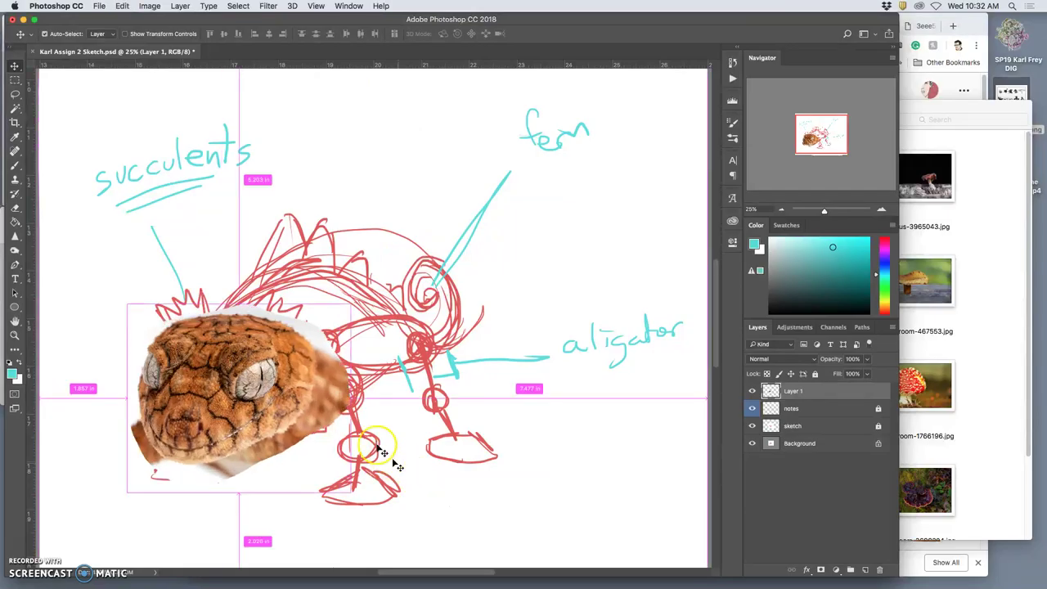
mouse_move(278, 396)
left_mouse_down()
mouse_move(397, 300)
mouse_move(404, 232)
mouse_move(335, 264)
mouse_move(253, 426)
mouse_move(254, 395)
left_mouse_up()
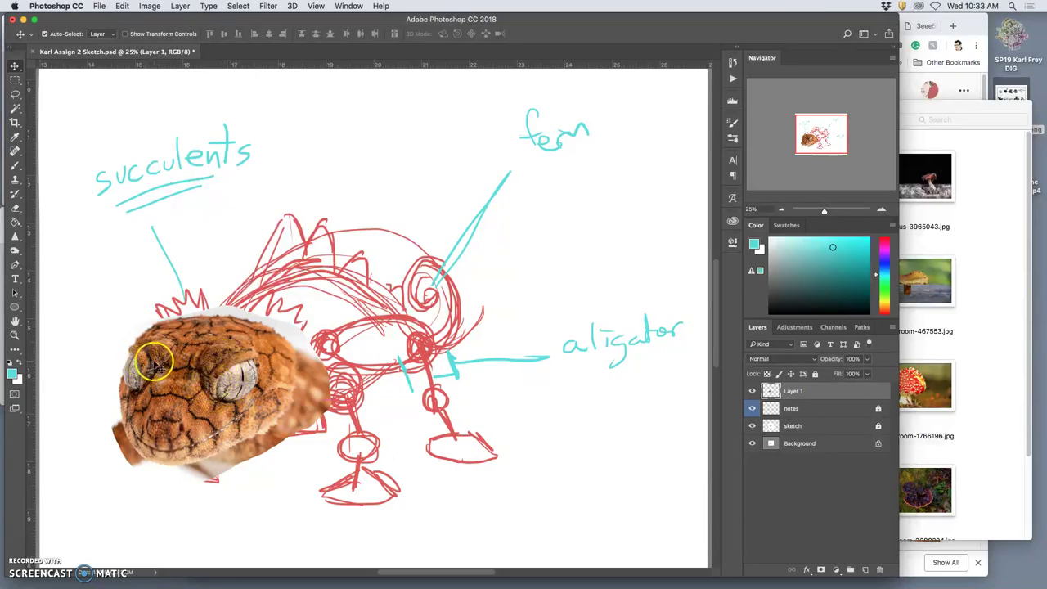
Try several gecko placements over the sketch, then delete the gecko layer.
key("super+alt+z")
key("super+alt+z")
key("super+alt+z")
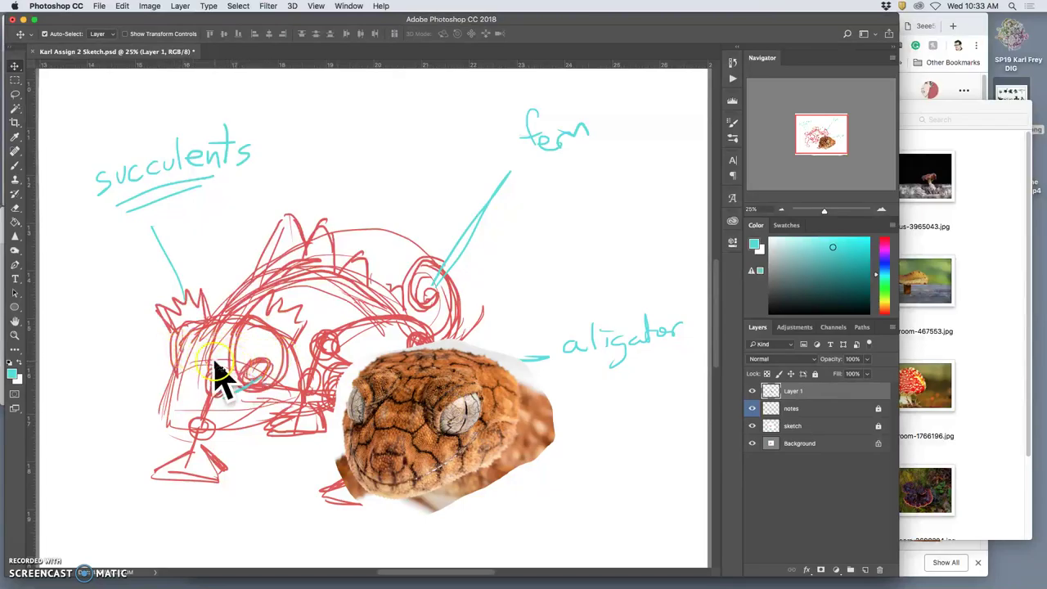
mouse_move(434, 394)
left_mouse_down()
mouse_move(287, 310)
mouse_move(244, 359)
mouse_move(238, 350)
mouse_move(251, 368)
left_mouse_up()
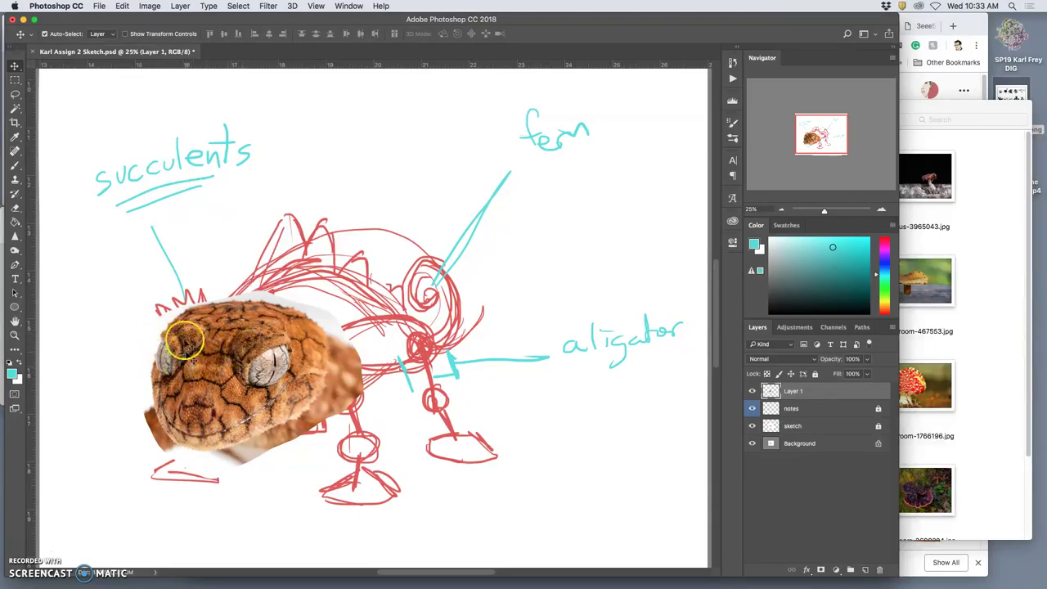
left_click(221, 356)
left_click_drag(221, 355, 327, 388)
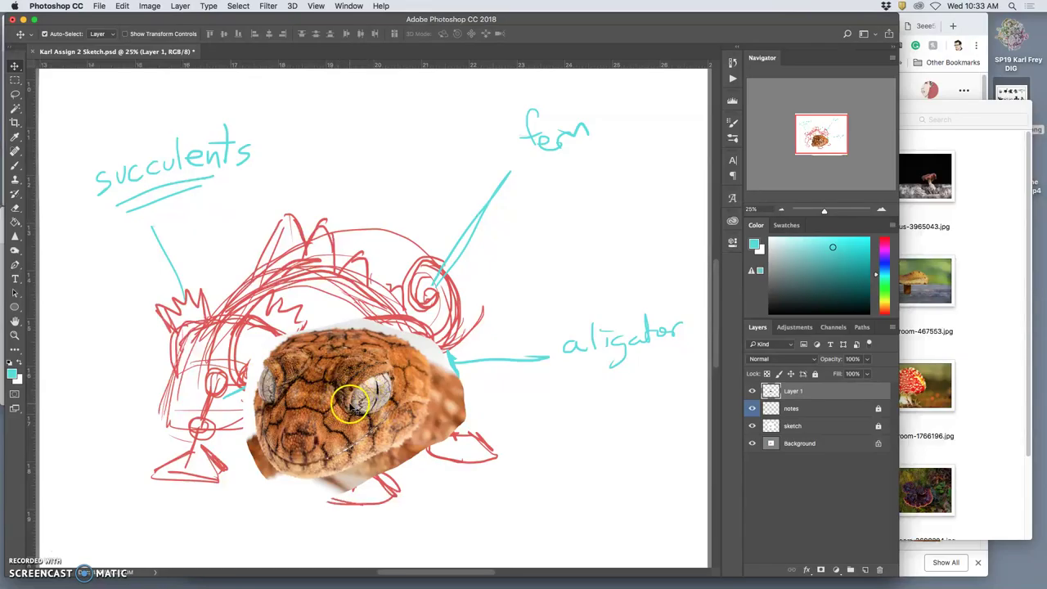
mouse_move(335, 401)
left_mouse_down()
mouse_move(234, 366)
mouse_move(223, 374)
left_mouse_up()
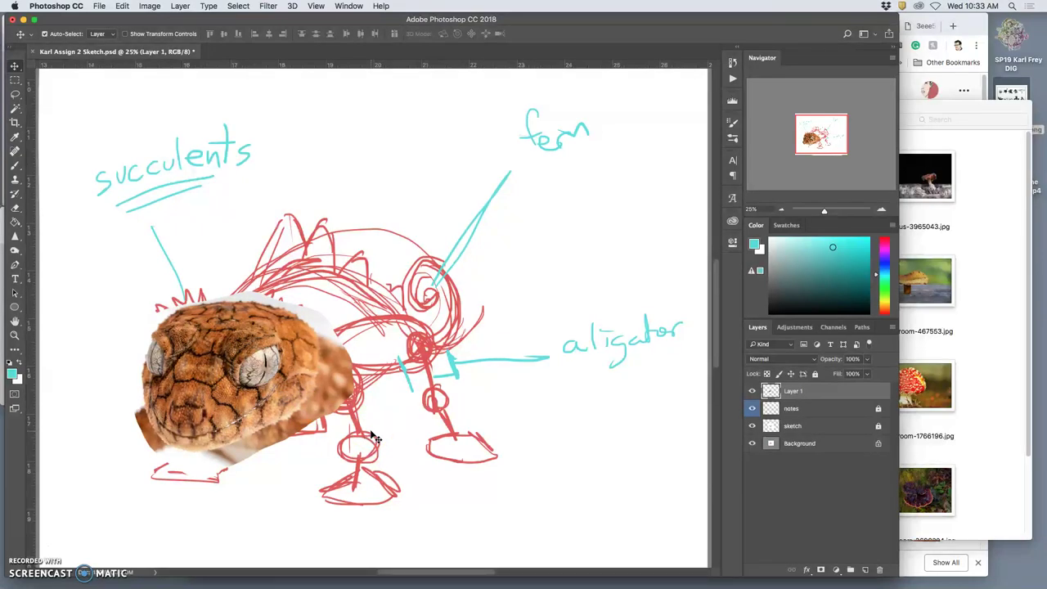
mouse_move(288, 411)
left_mouse_down()
mouse_move(264, 398)
mouse_move(302, 273)
left_mouse_up()
key("Delete")
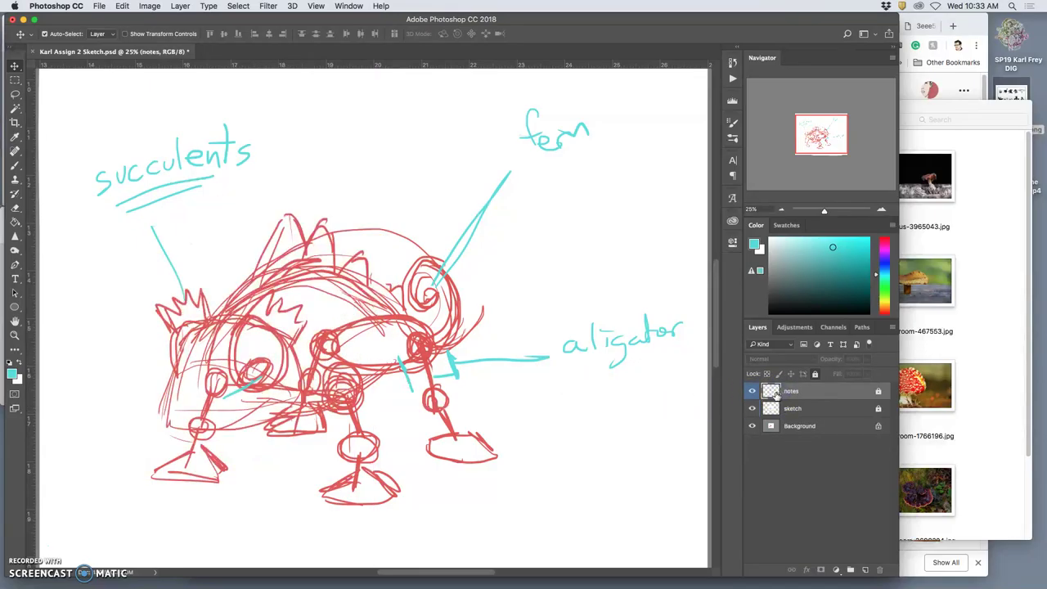
Tag autumn-3802067.jpg green in the Head Reference folder.
left_click(1010, 386)
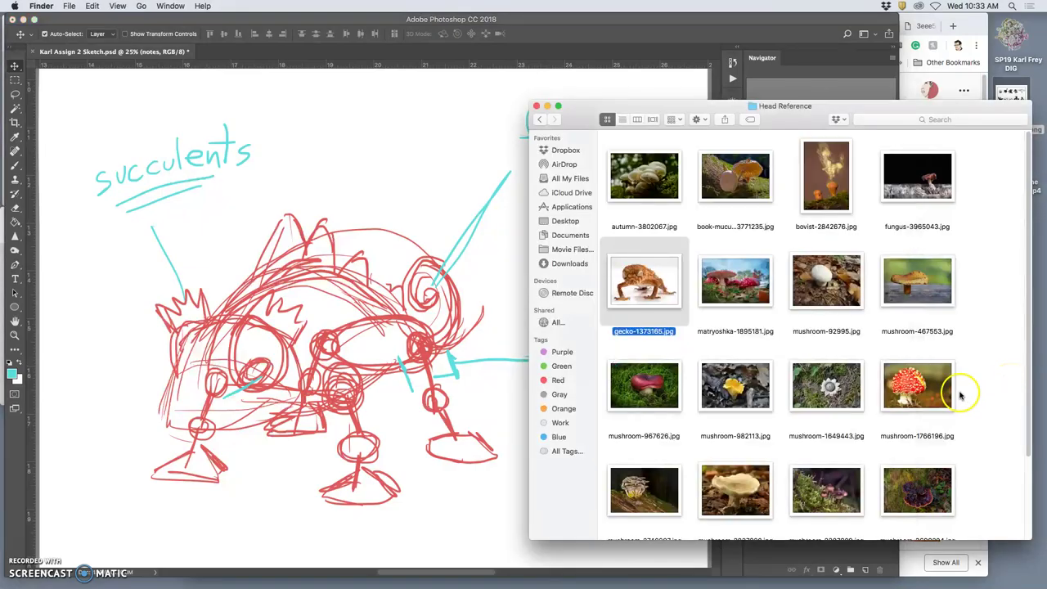
scroll(949, 398, "down", 3)
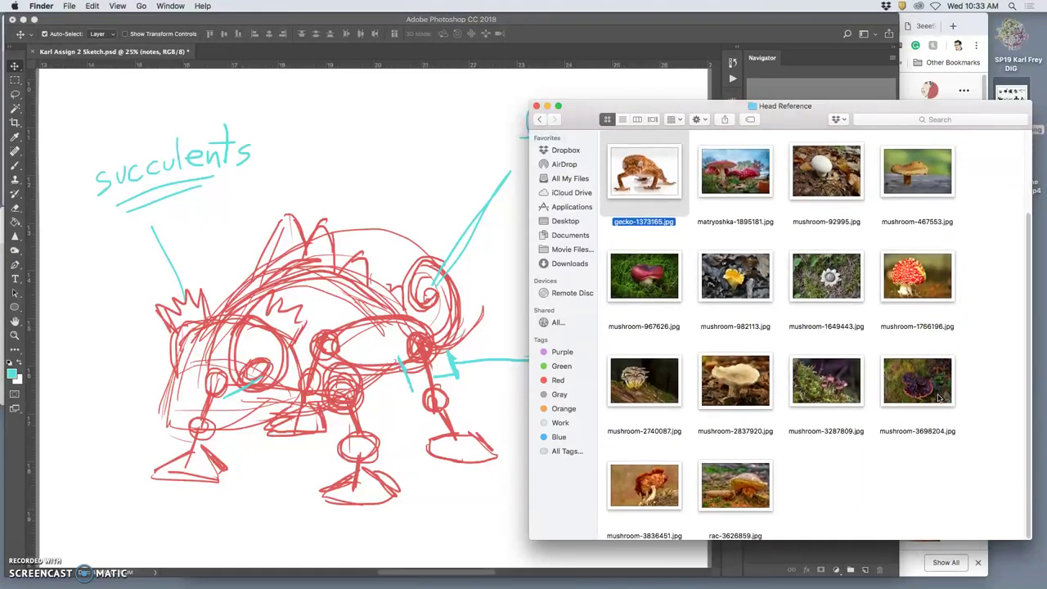
left_click(232, 327)
key("super+minus")
key("super+minus")
left_click(911, 377)
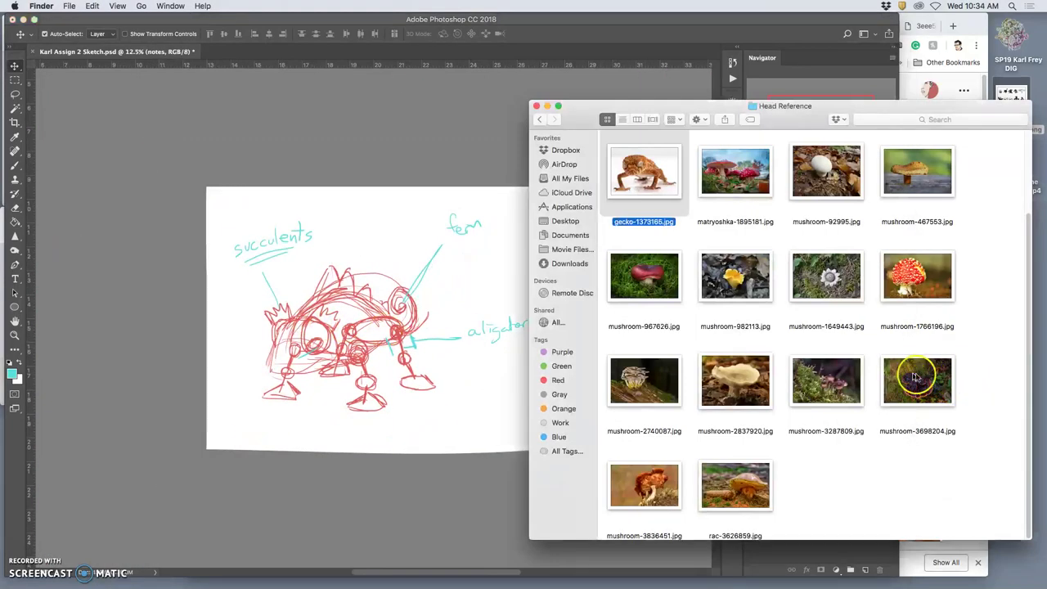
scroll(910, 377, "up", 3)
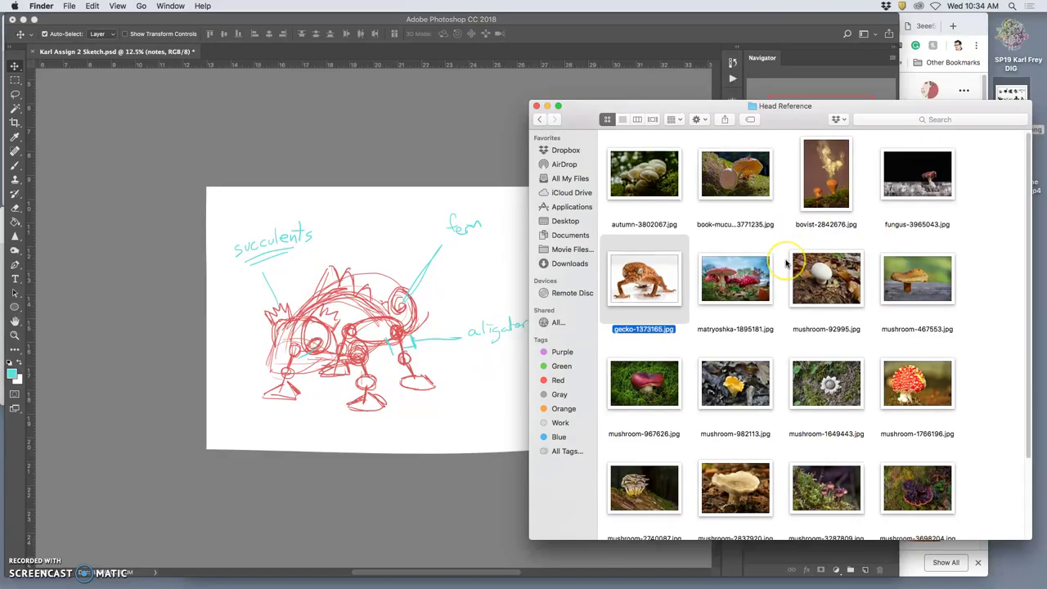
scroll(787, 263, "down", 3)
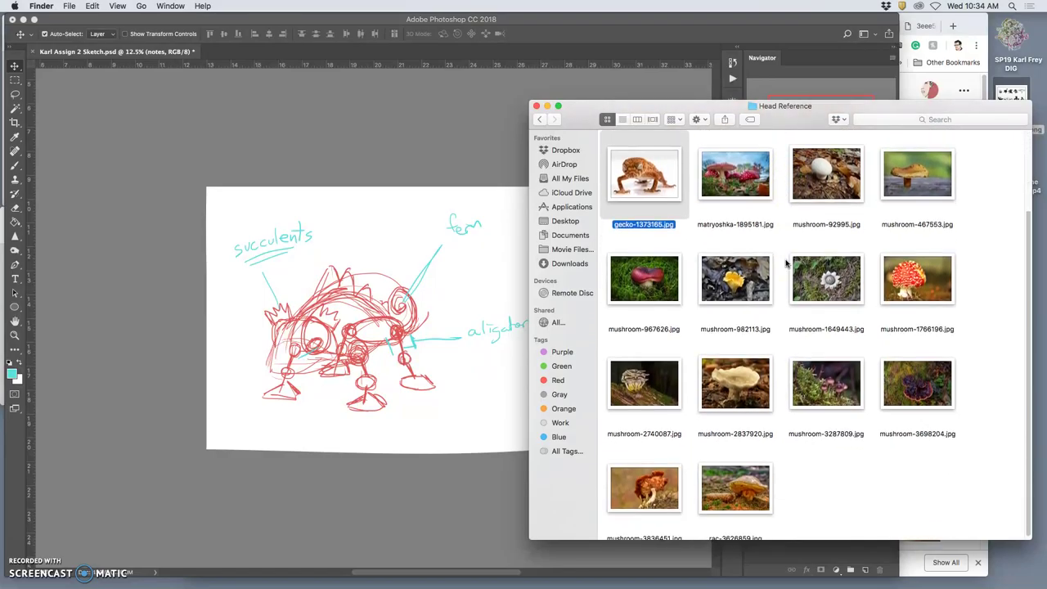
scroll(786, 263, "up", 3)
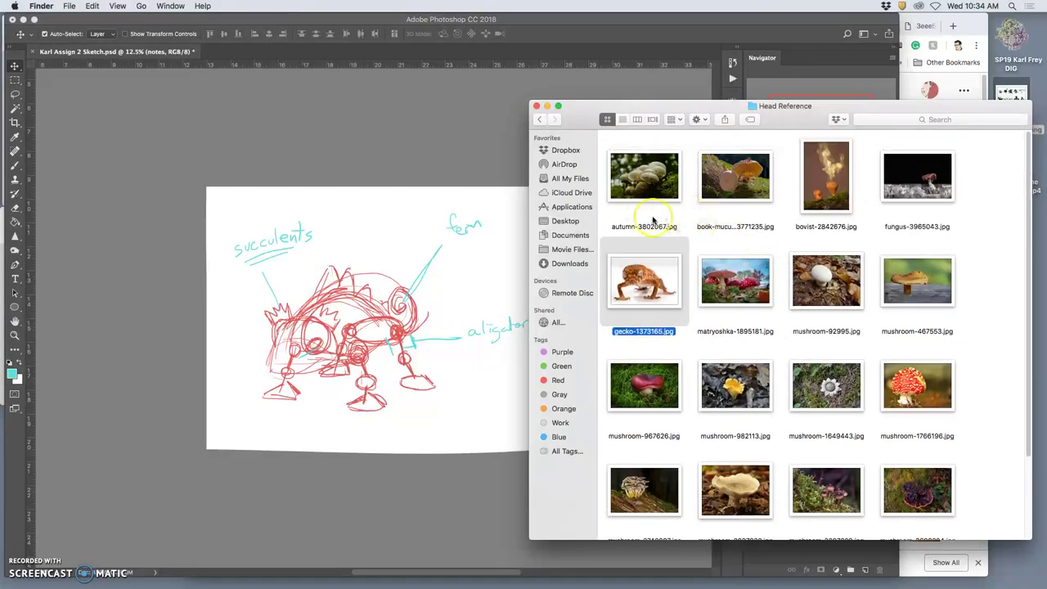
right_click(639, 232)
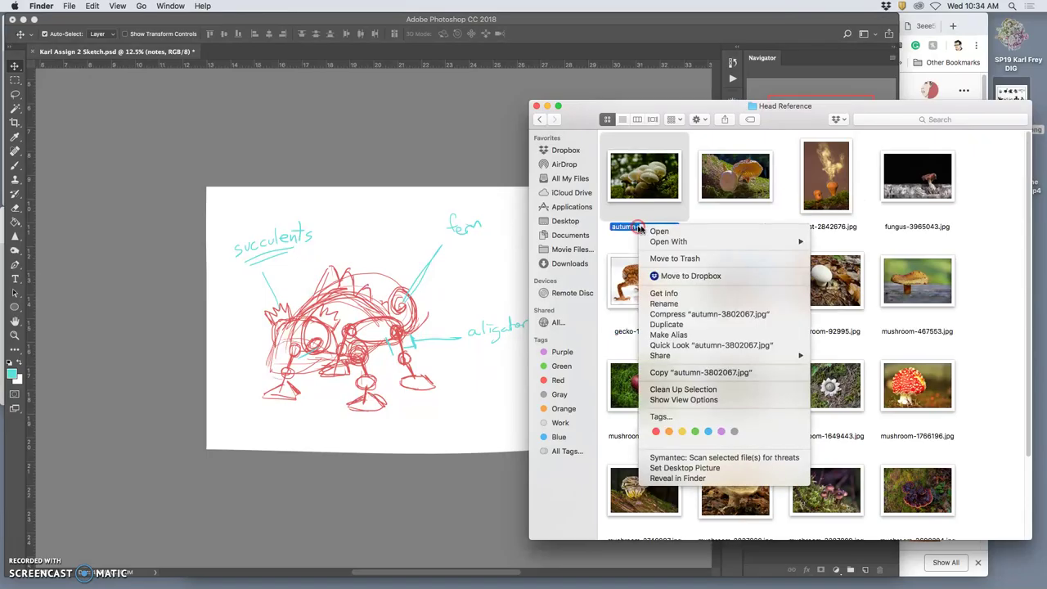
left_click(697, 432)
Drag autumn-3802067.jpg onto the Photoshop canvas and move it up and left.
left_click(723, 252)
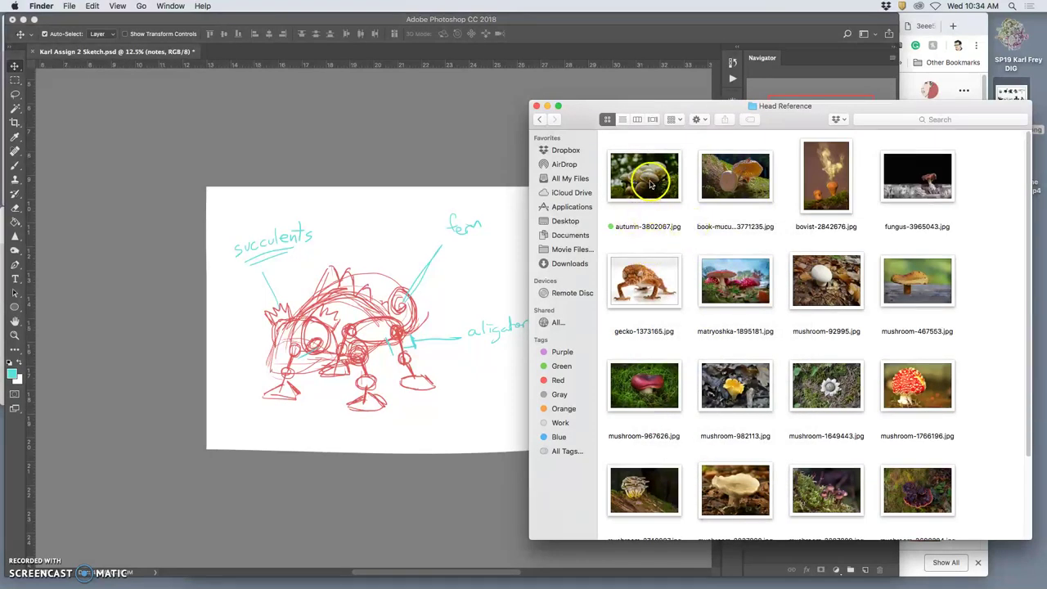
left_click_drag(651, 183, 320, 163)
left_click_drag(432, 279, 316, 160)
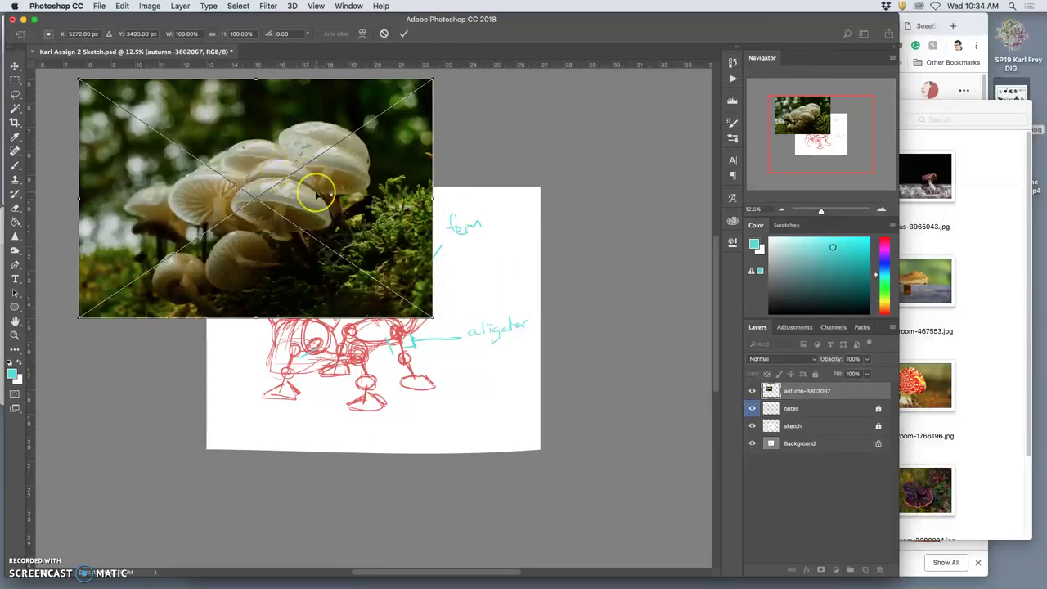
Lasso the white mushrooms onto Layer 1, hide autumn-3802067, and shift the cut-out left.
key("Return")
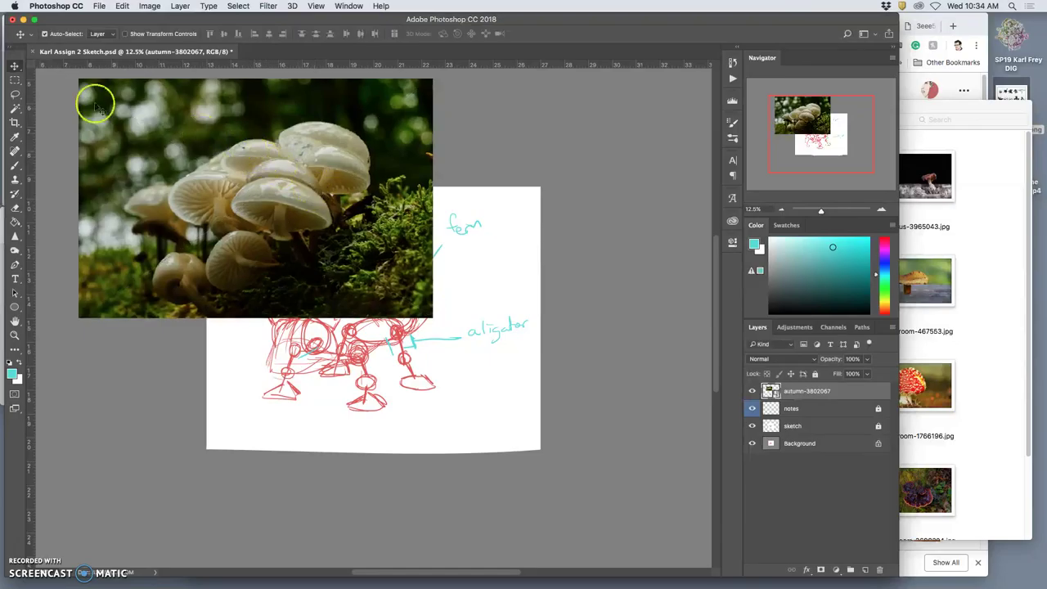
left_click(15, 96)
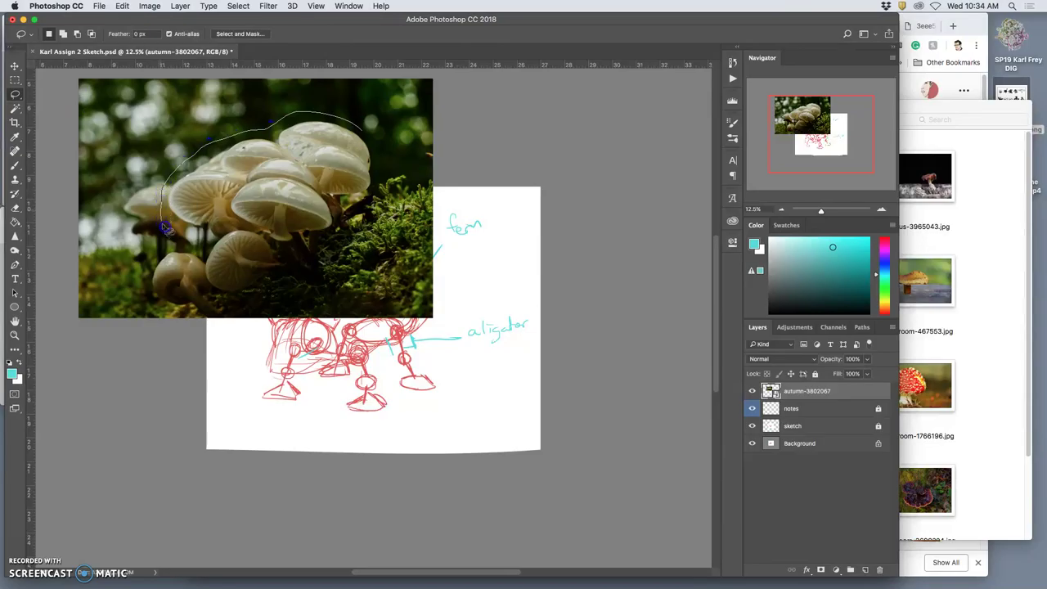
left_click_drag(191, 237, 194, 237)
key("super+j")
left_click(753, 409)
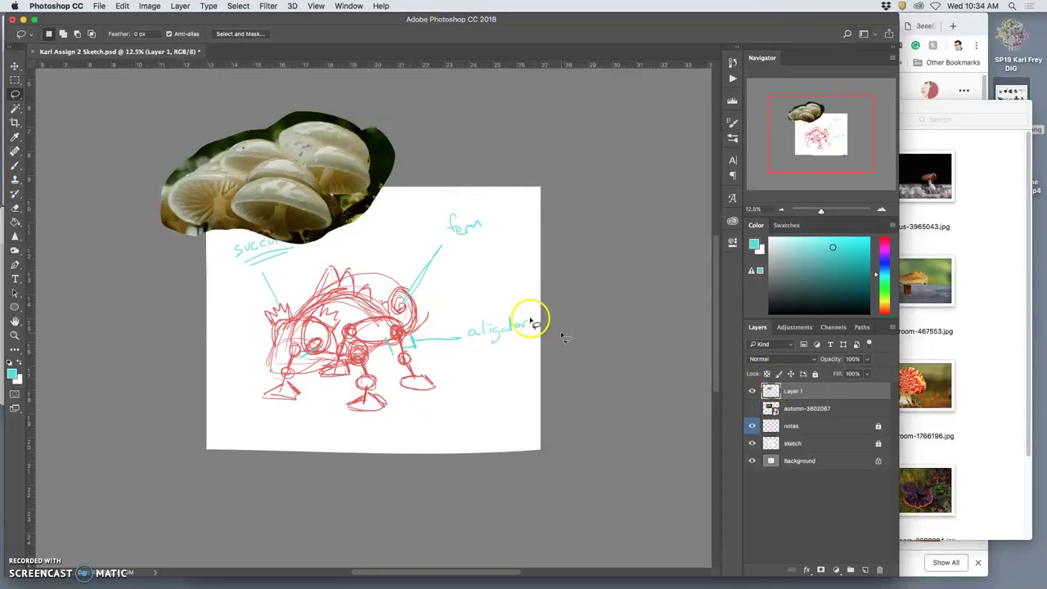
left_click(15, 65)
left_click_drag(249, 158, 197, 155)
Preview mushroom-2837920.jpg from Head Reference, then drag it onto the Photoshop canvas.
left_click(962, 348)
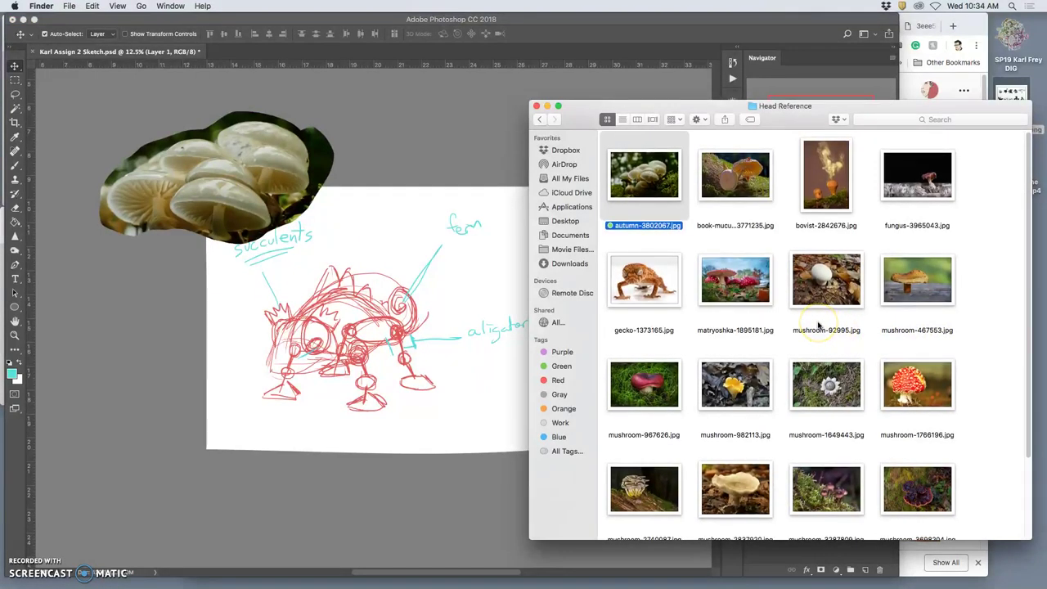
scroll(818, 325, "down", 5)
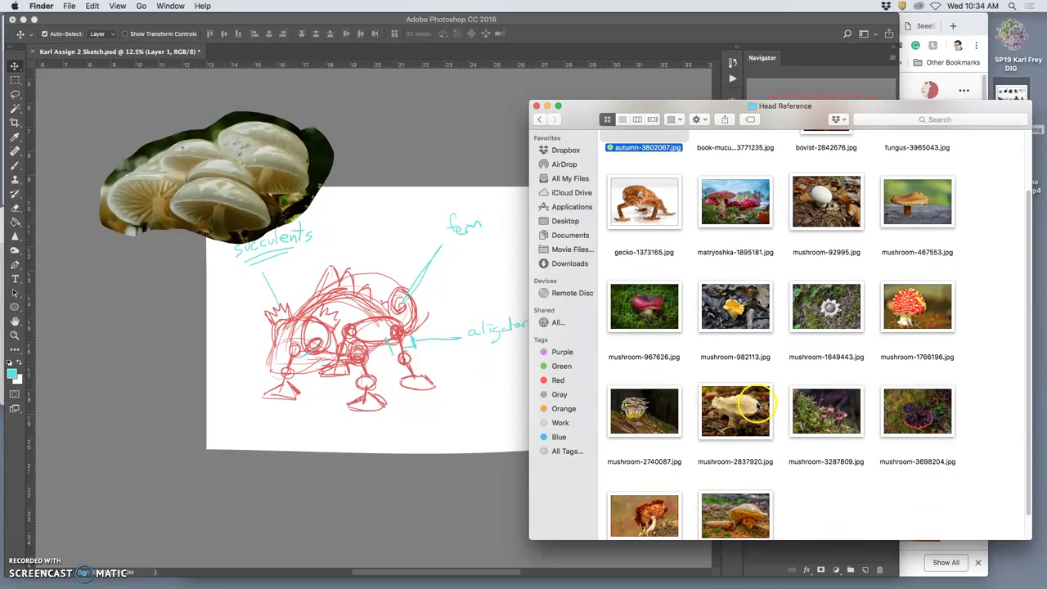
double_click(746, 411)
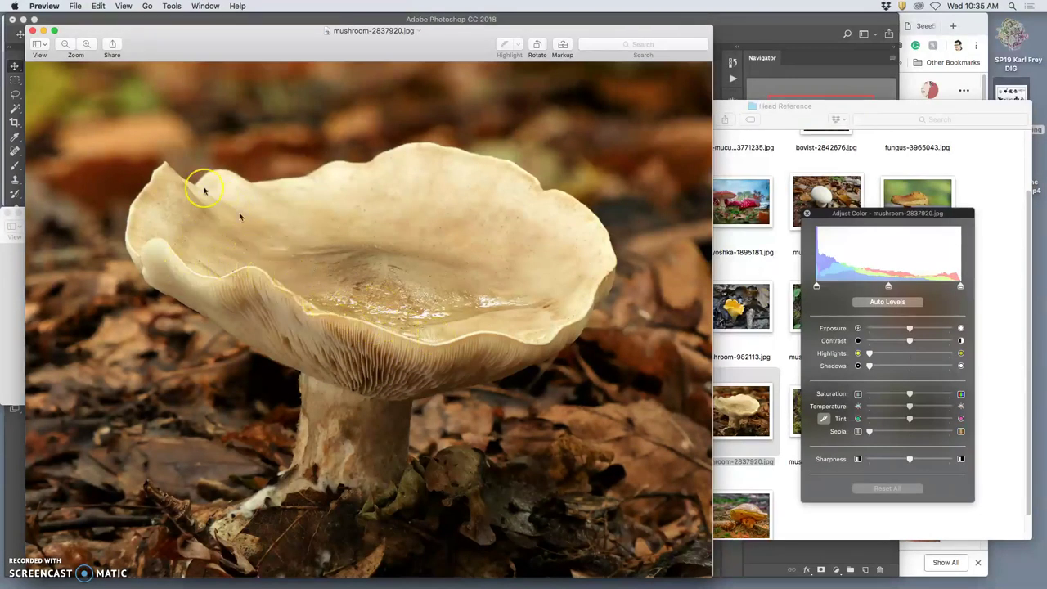
left_click(33, 30)
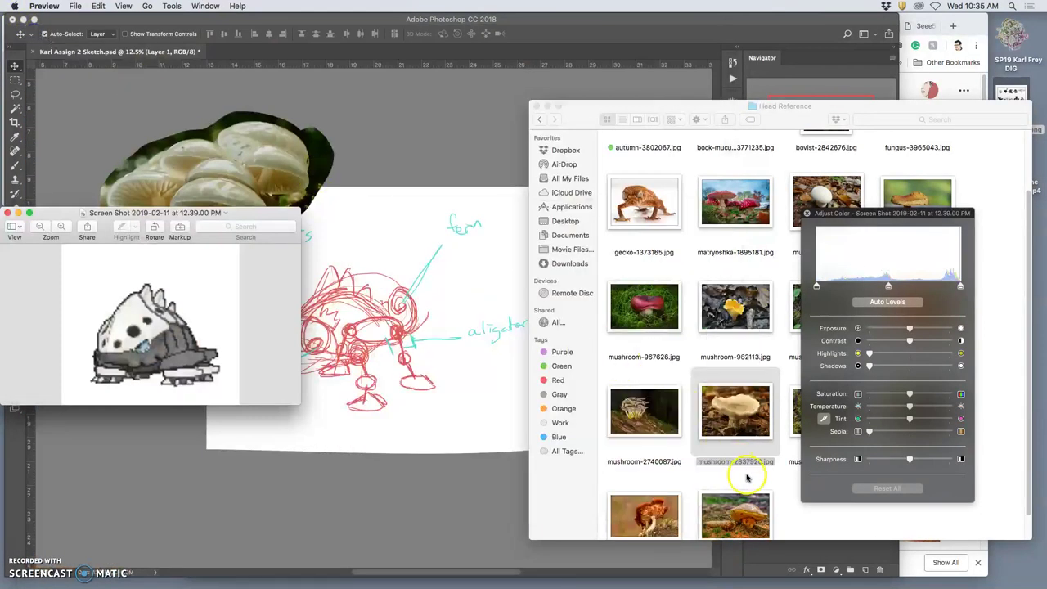
left_click_drag(746, 465, 373, 475)
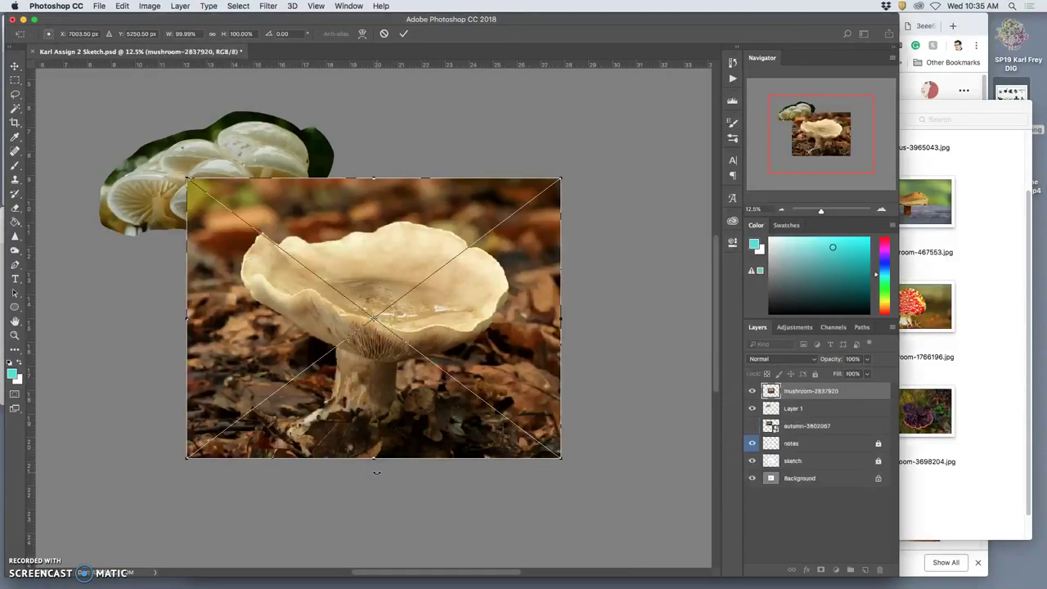
Rotate the placed mushroom photo about -23°, shift it left and up, and commit it.
left_click_drag(573, 177, 496, 117)
left_click_drag(439, 261, 336, 232)
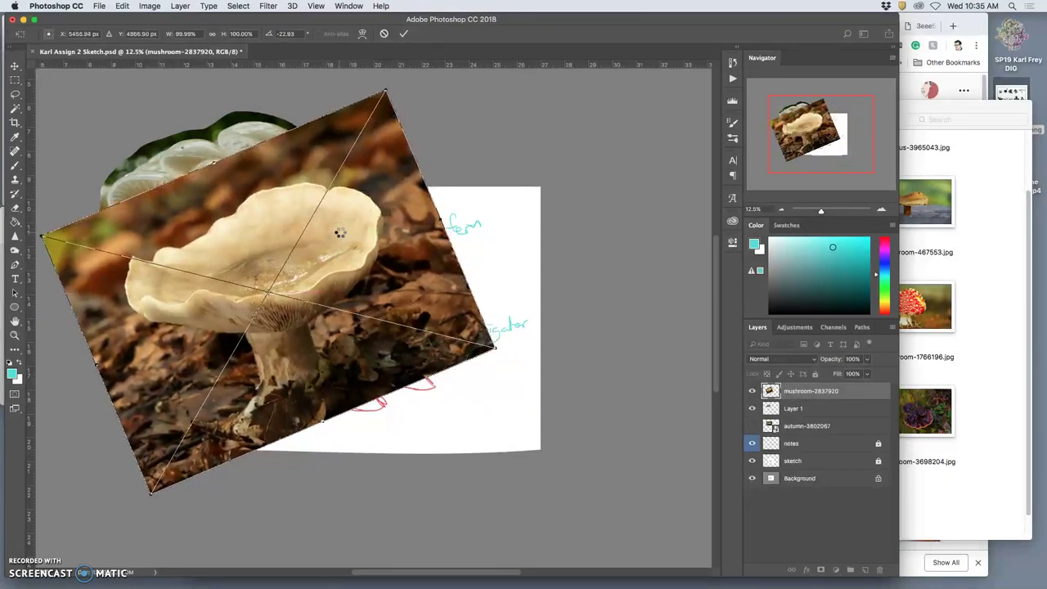
double_click(344, 239)
Lasso around the tilted mushroom cap and copy it onto a new Layer 2.
left_click(15, 94)
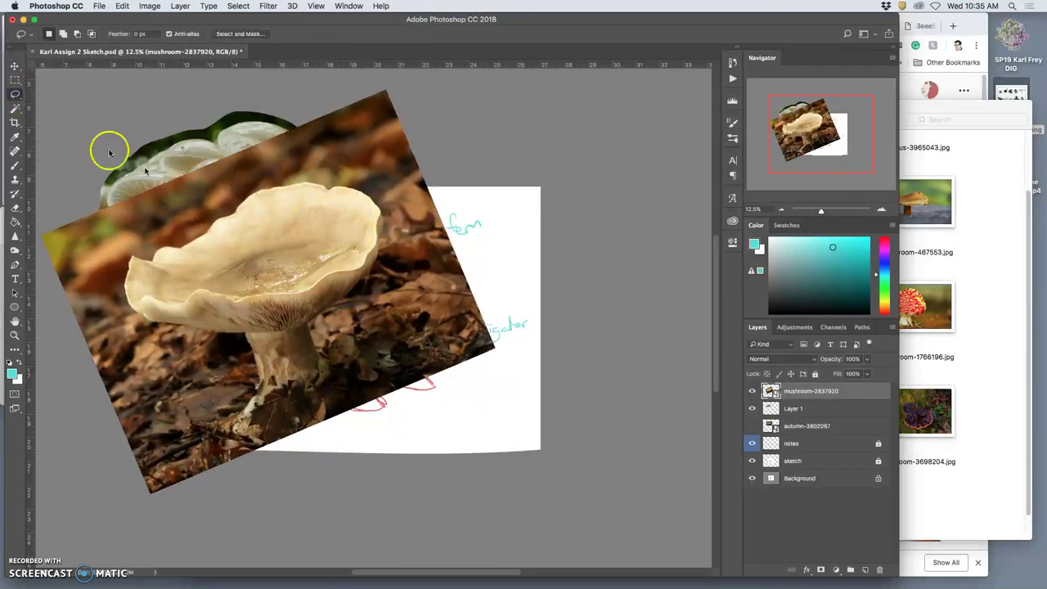
left_click_drag(160, 240, 178, 243)
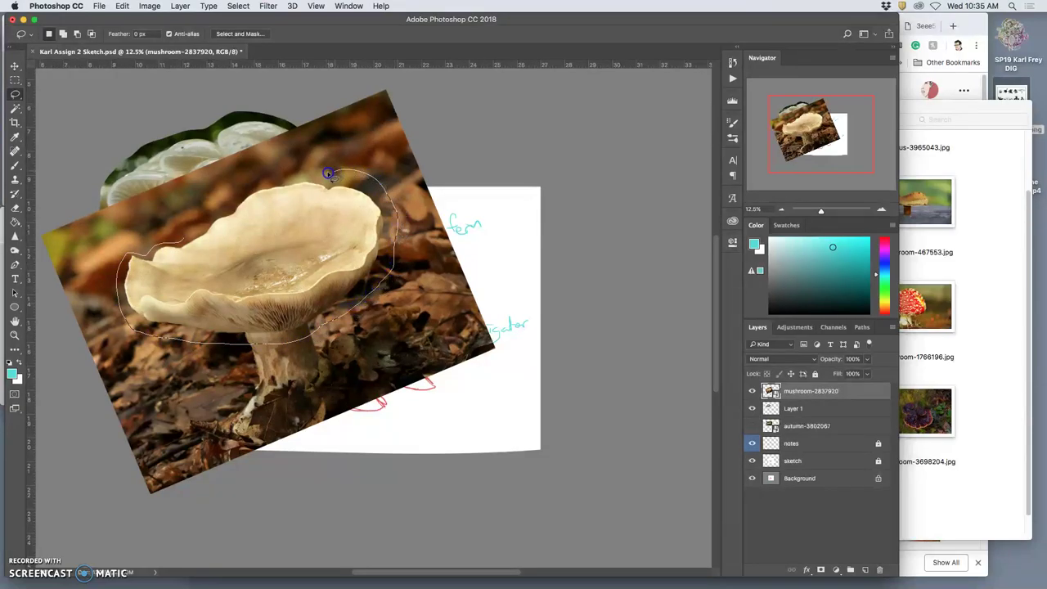
left_click_drag(186, 238, 189, 237)
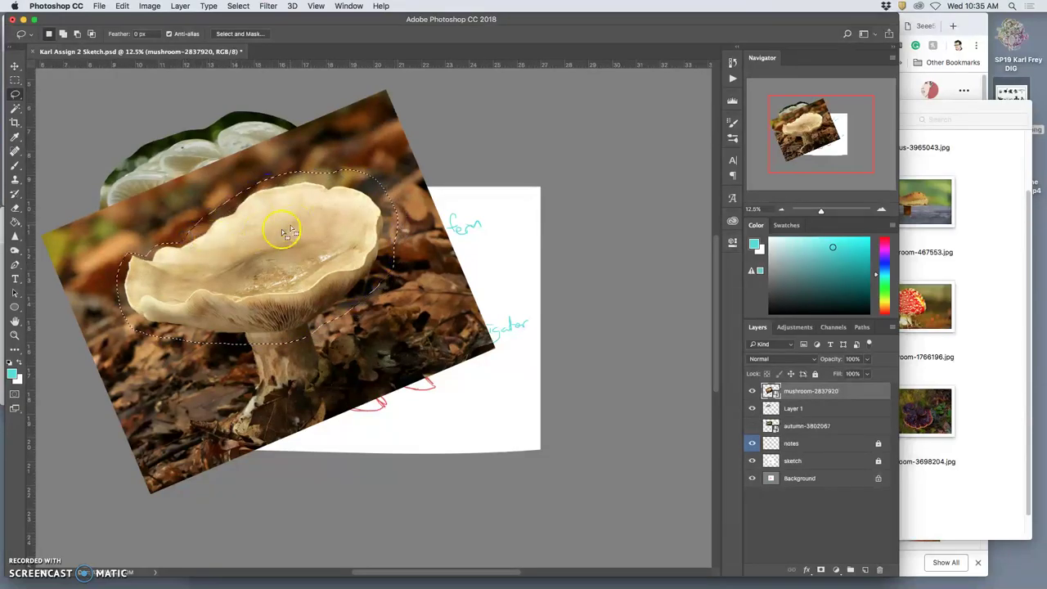
key("super+j")
left_click(301, 266)
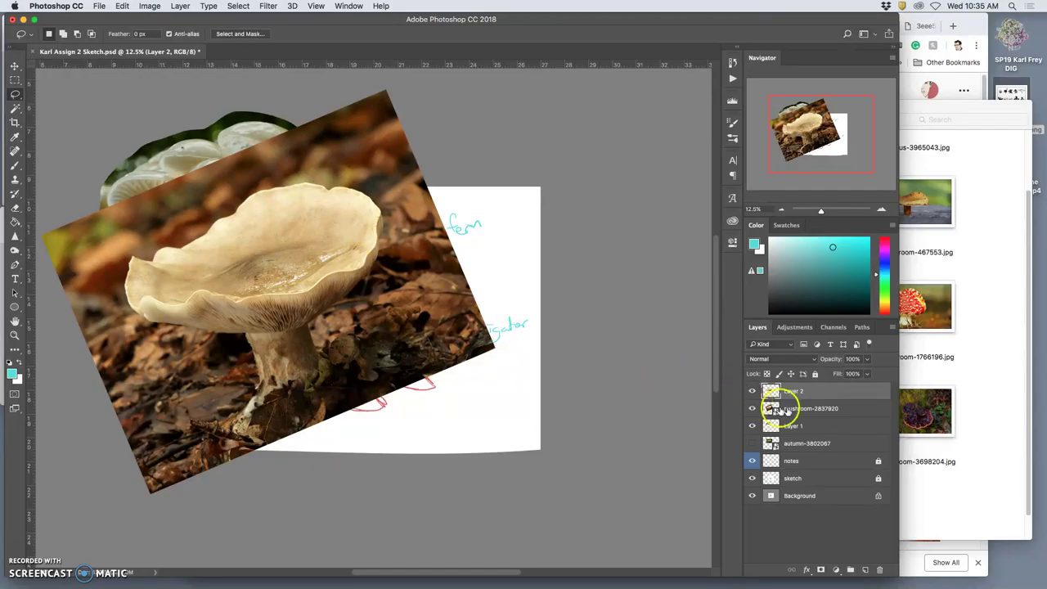
Delete the mushroom-2837920 photo layer and move Layer 2 to the sketch's lower right.
left_click(794, 407)
key("Delete")
left_click(374, 401)
left_click(304, 257)
left_click(17, 67)
left_click_drag(268, 248, 487, 427)
Shrink Layer 2's mushroom cap and move it beside the white mushrooms at the left edge.
left_click(525, 435)
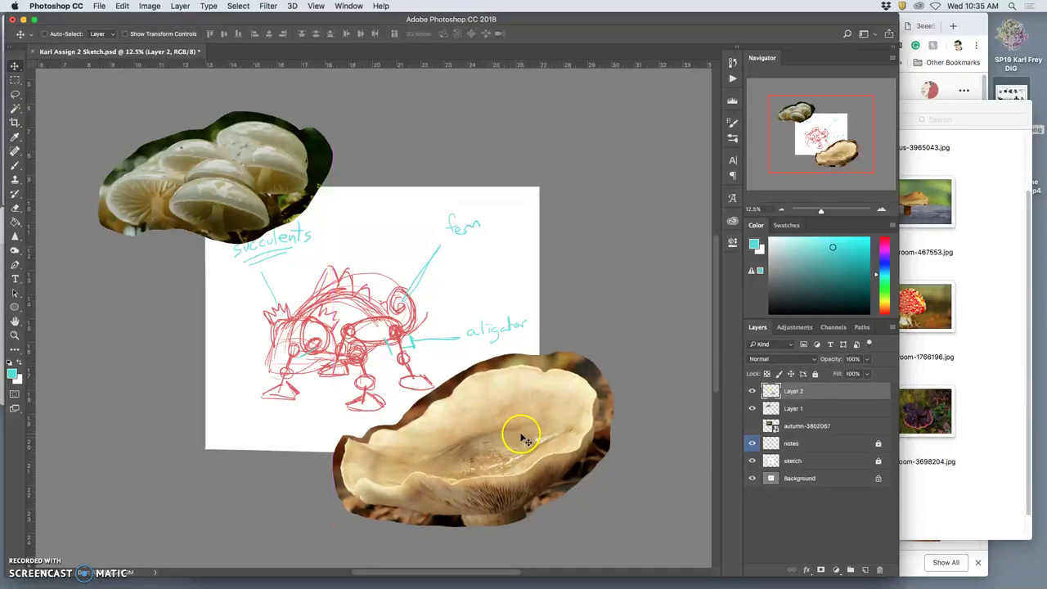
key("ctrl+t")
left_click_drag(613, 351, 426, 445)
left_click_drag(407, 481, 205, 278)
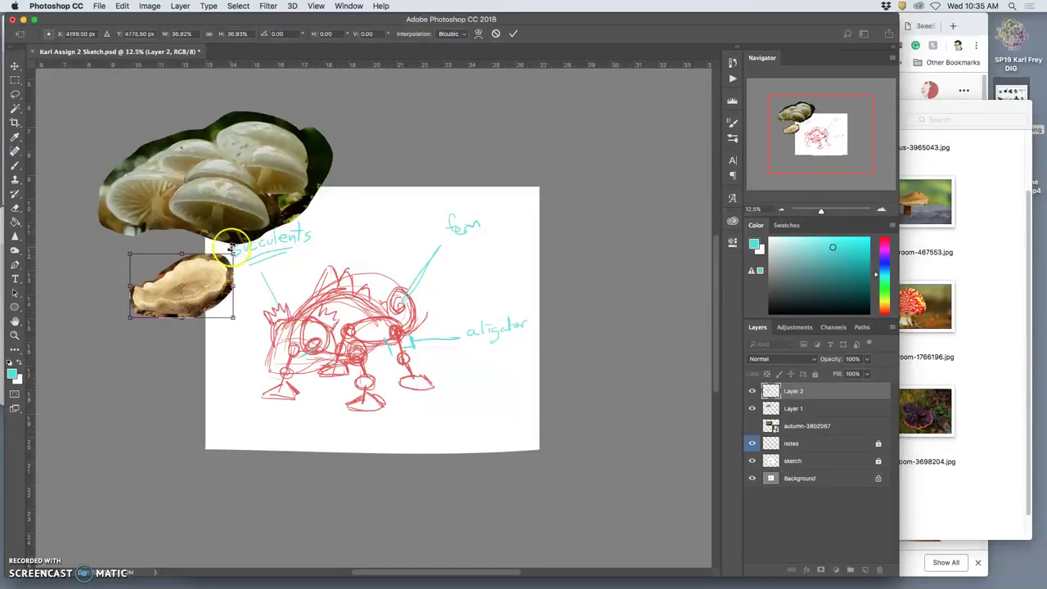
key("Return")
Shrink the white mushroom cluster, move it down over the cap, and stack it above.
left_click(237, 193)
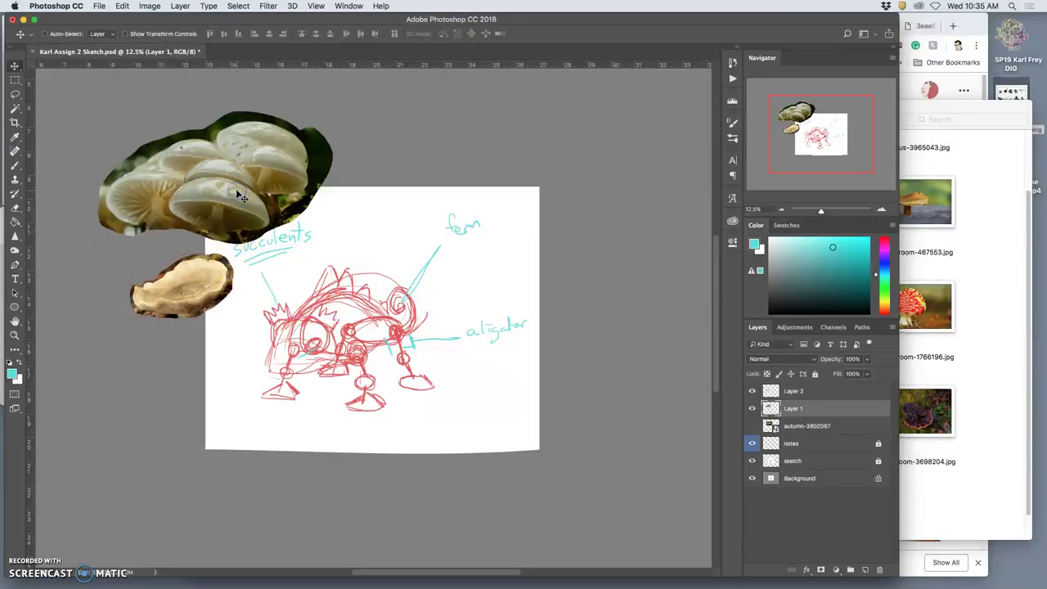
key("super+t")
left_click_drag(332, 111, 252, 166)
left_click_drag(203, 193, 222, 248)
double_click(214, 231)
key("super+bracketright")
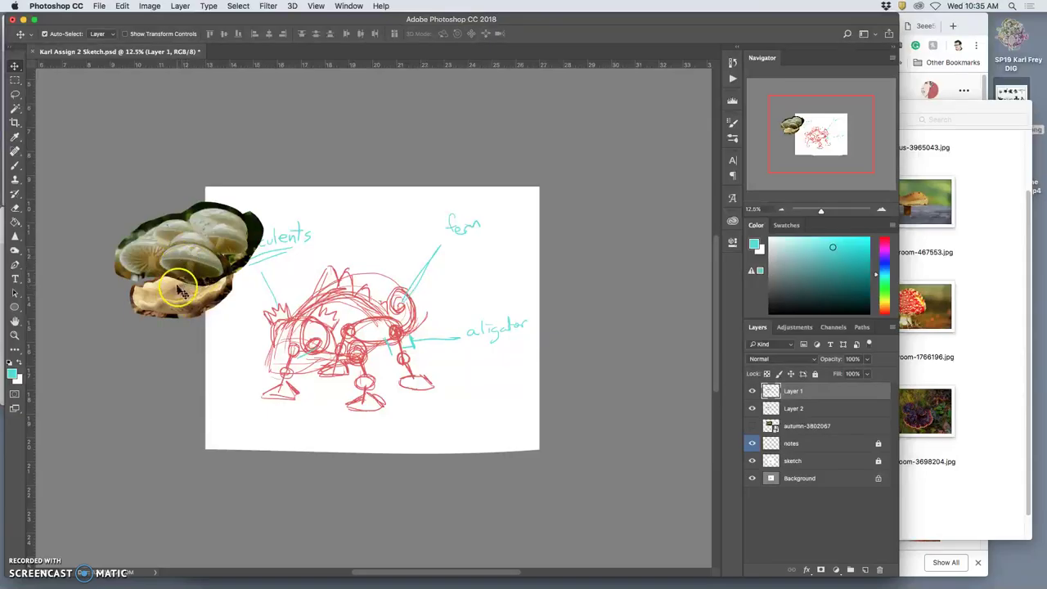
Tilt the white mushroom cluster about -8° and nudge it into place.
key("super+t")
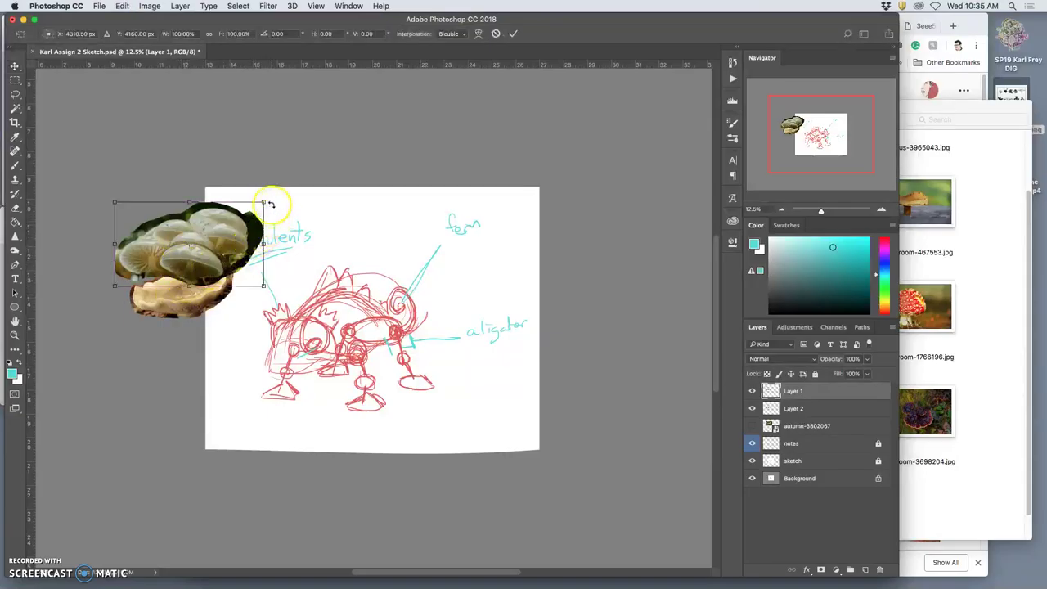
left_click_drag(266, 194, 259, 185)
left_click_drag(230, 236, 219, 229)
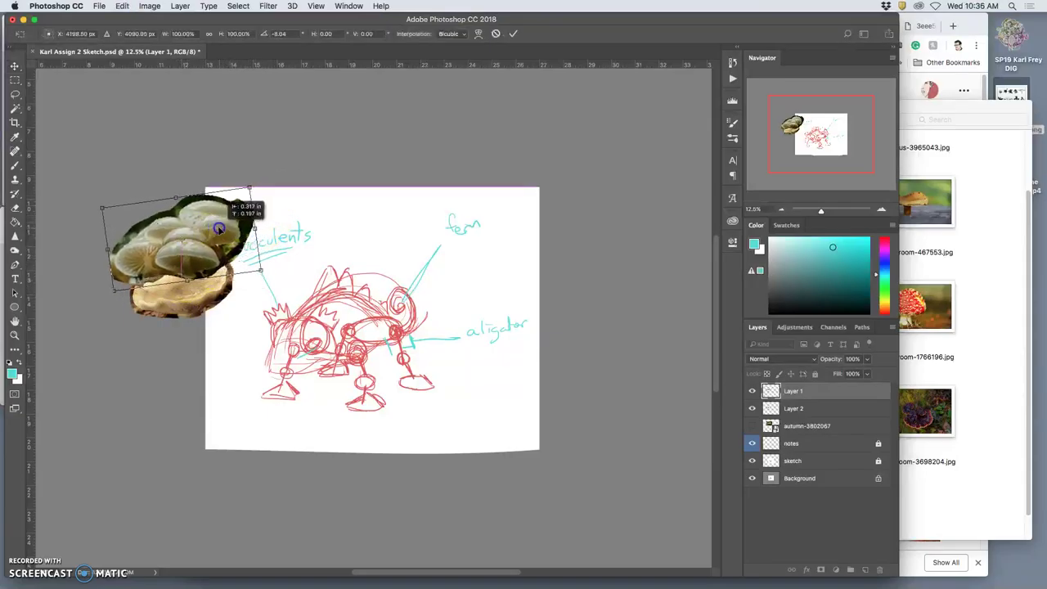
key("Return")
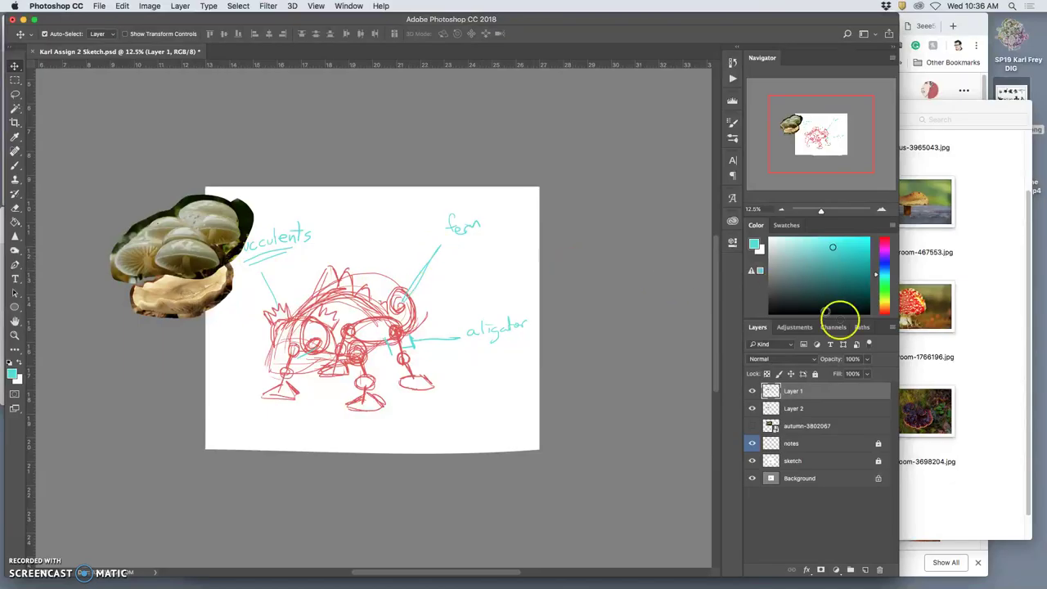
Preview mushroom-92995.jpg from the Head Reference folder, then drag it into the Photoshop sketch.
left_click(966, 368)
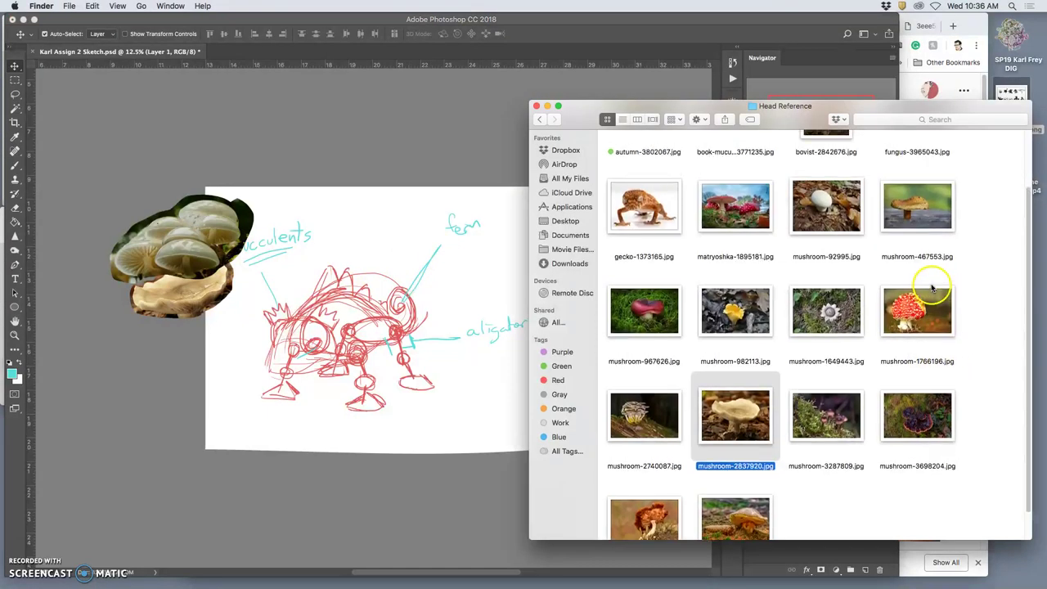
scroll(924, 279, "up", 2)
left_click(838, 283)
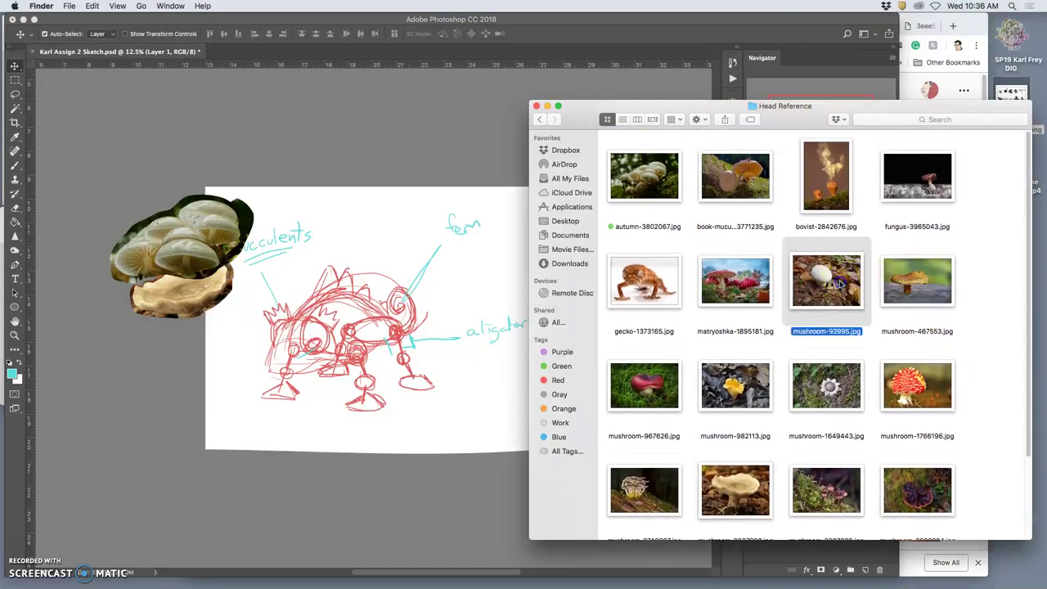
double_click(838, 282)
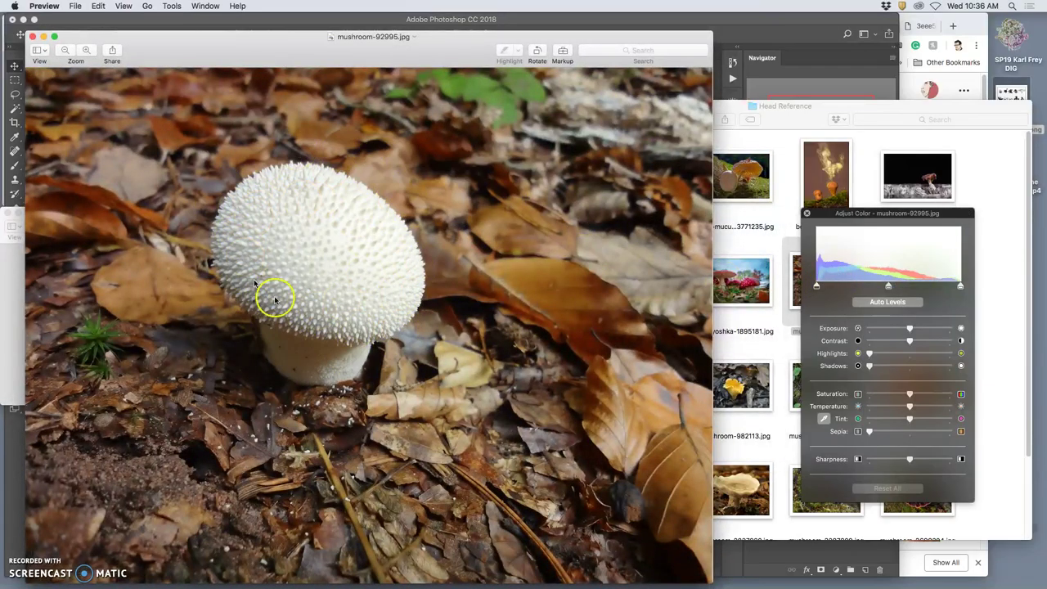
left_click(31, 36)
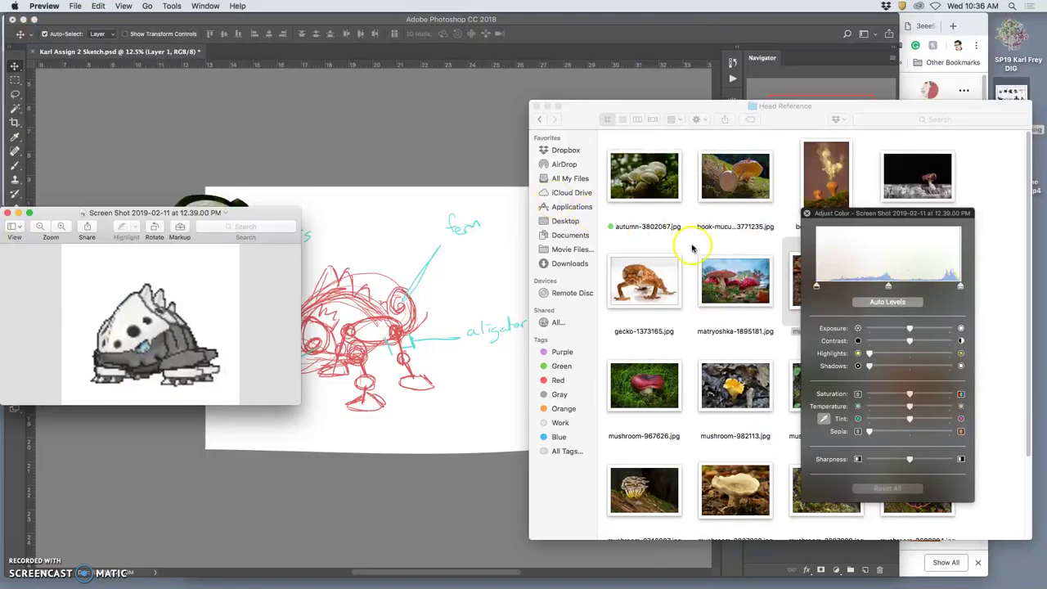
left_click(826, 280)
left_click_drag(828, 276, 367, 209)
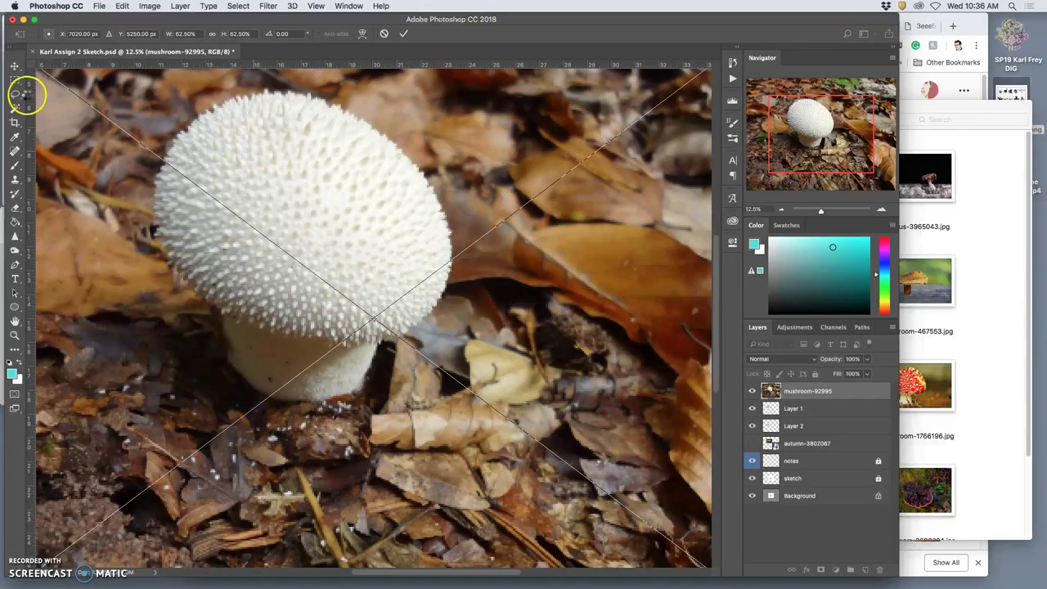
Commit the placed puffball photo with the Lasso tool, then briefly transform the white mushroom cluster unchanged.
left_click(16, 94)
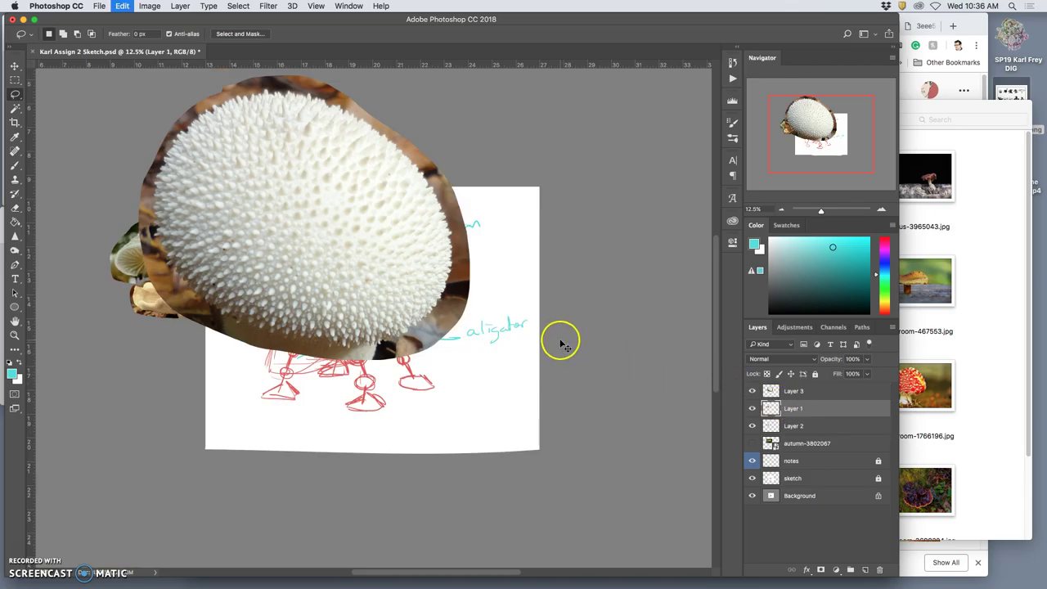
key("super+t")
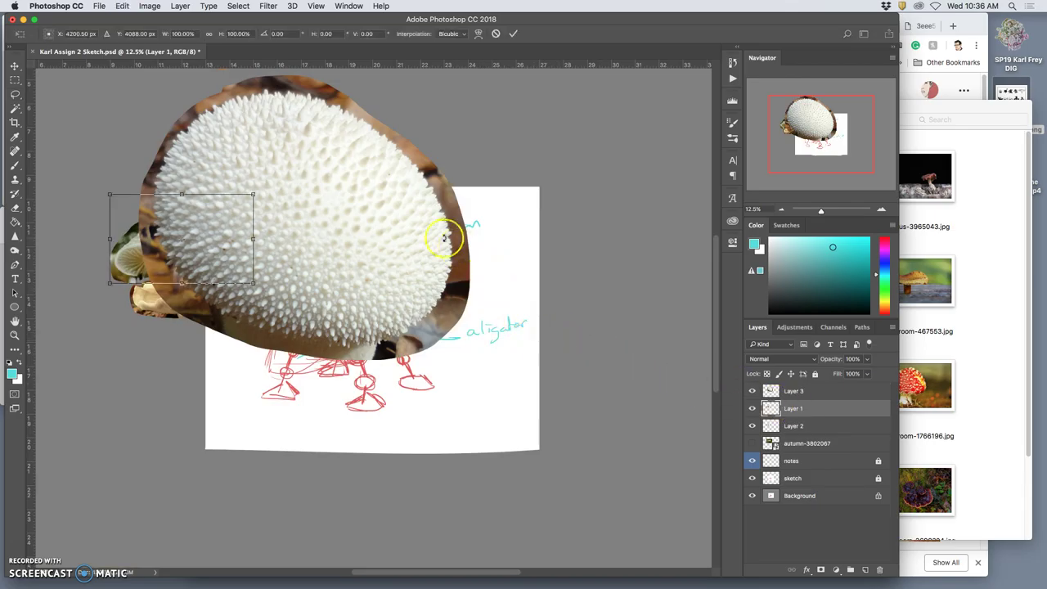
key("Return")
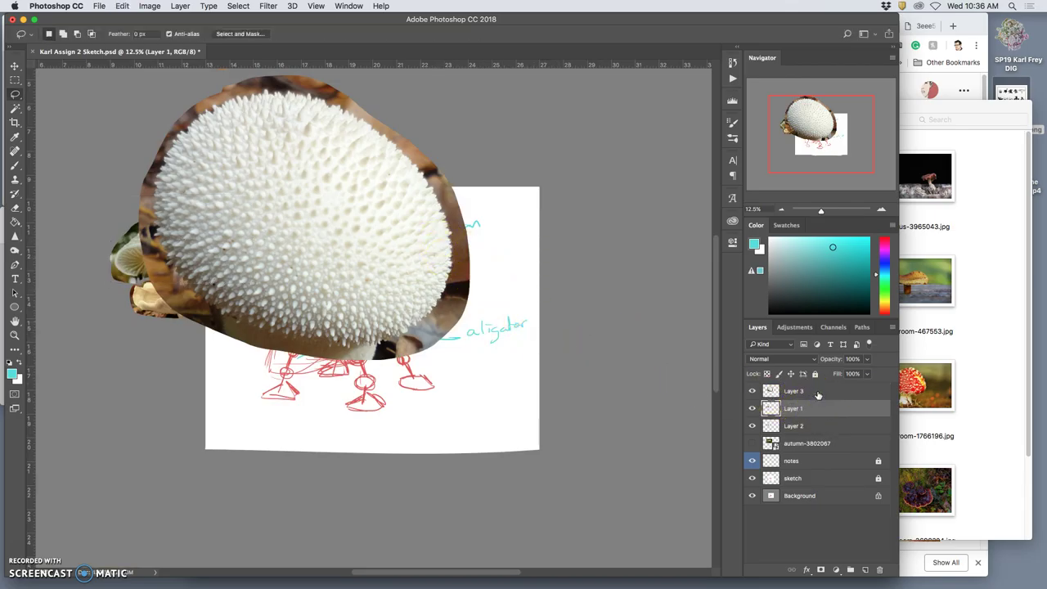
Scale the puffball layer to about 23%, stretching it slightly taller.
left_click(817, 394)
key("super+t")
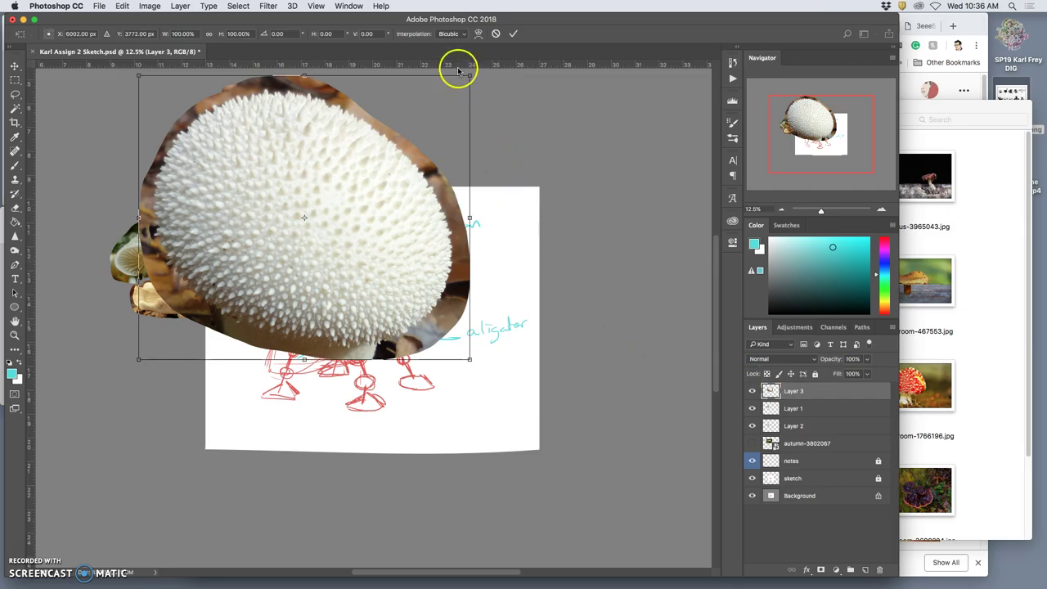
left_click_drag(471, 76, 352, 202)
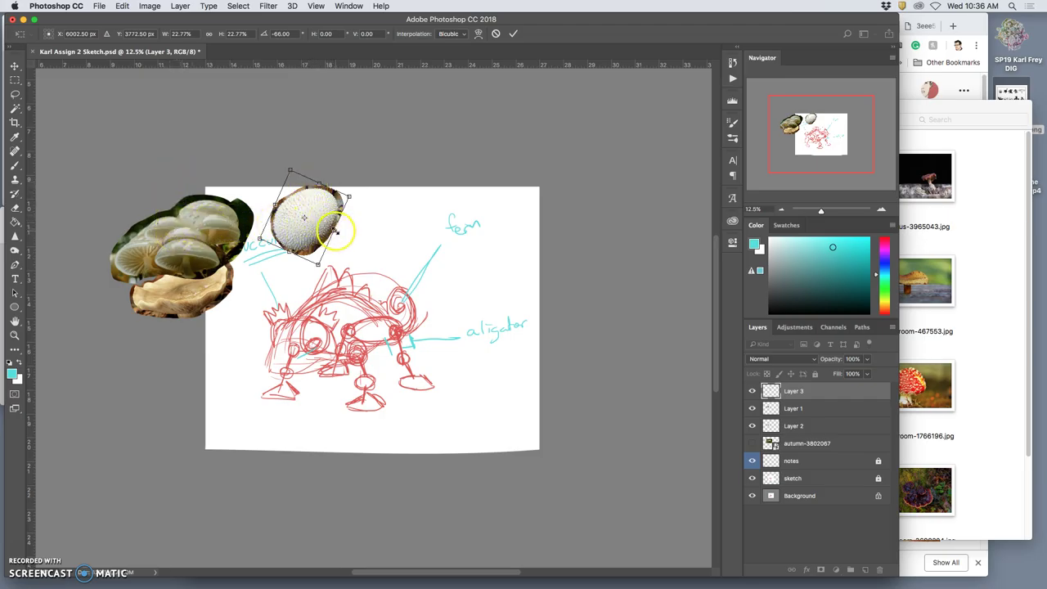
left_click_drag(336, 231, 337, 243)
Warp the puffball, bending it toward the lower left, and commit.
right_click(328, 226)
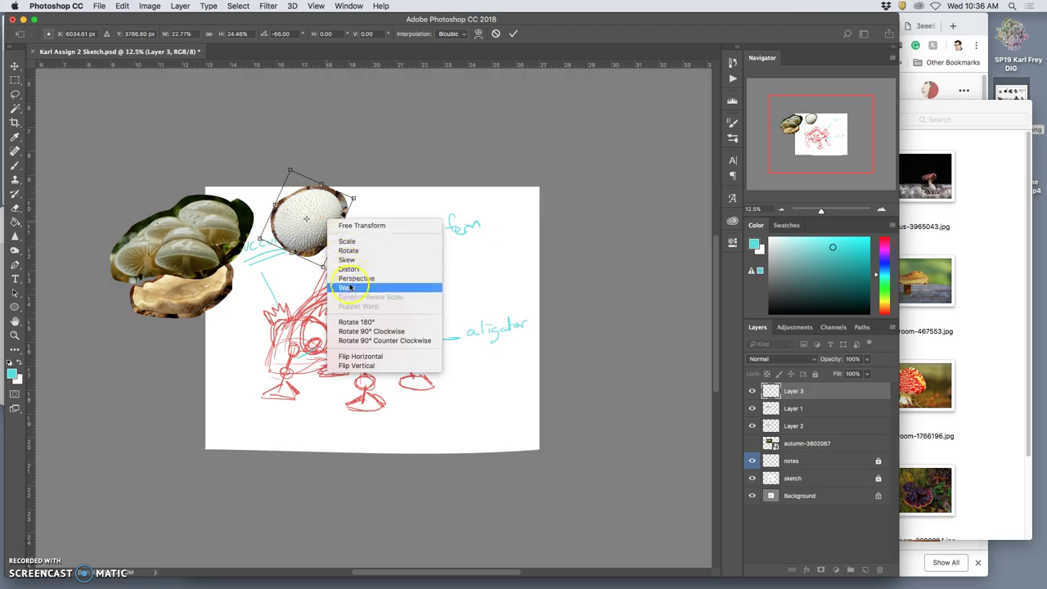
left_click(347, 287)
left_click_drag(327, 216, 302, 196)
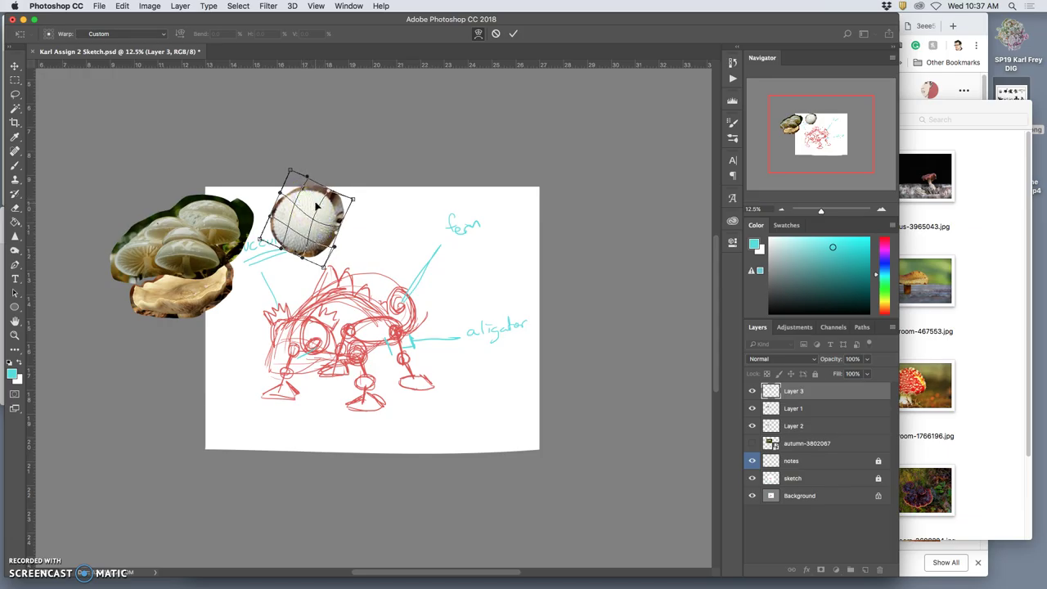
double_click(327, 211)
Move the puffball onto the pale mushroom cluster at the top-left.
key("l")
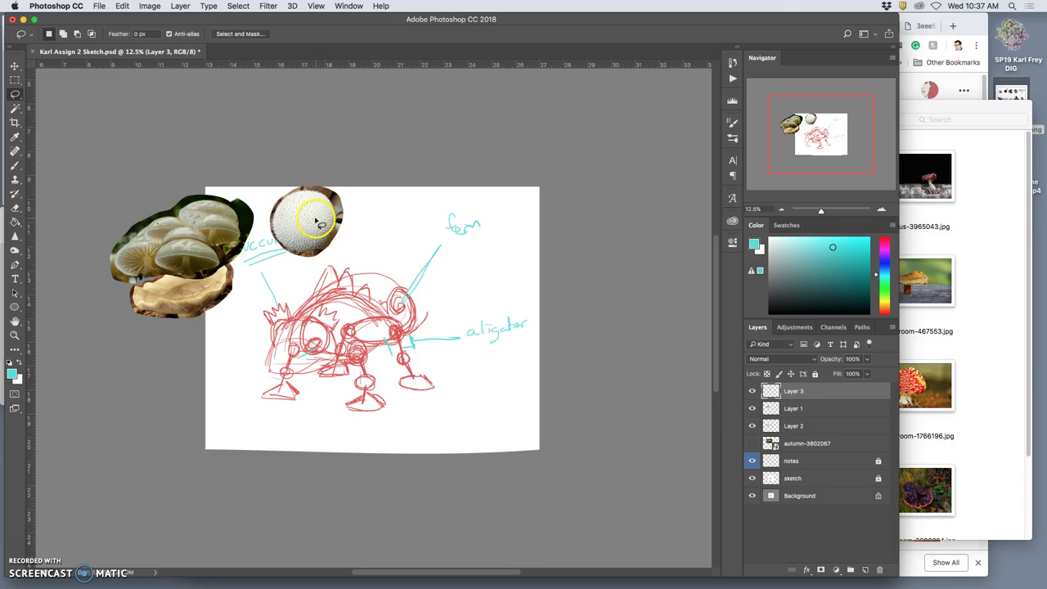
left_click(15, 66)
left_click_drag(280, 217, 211, 232)
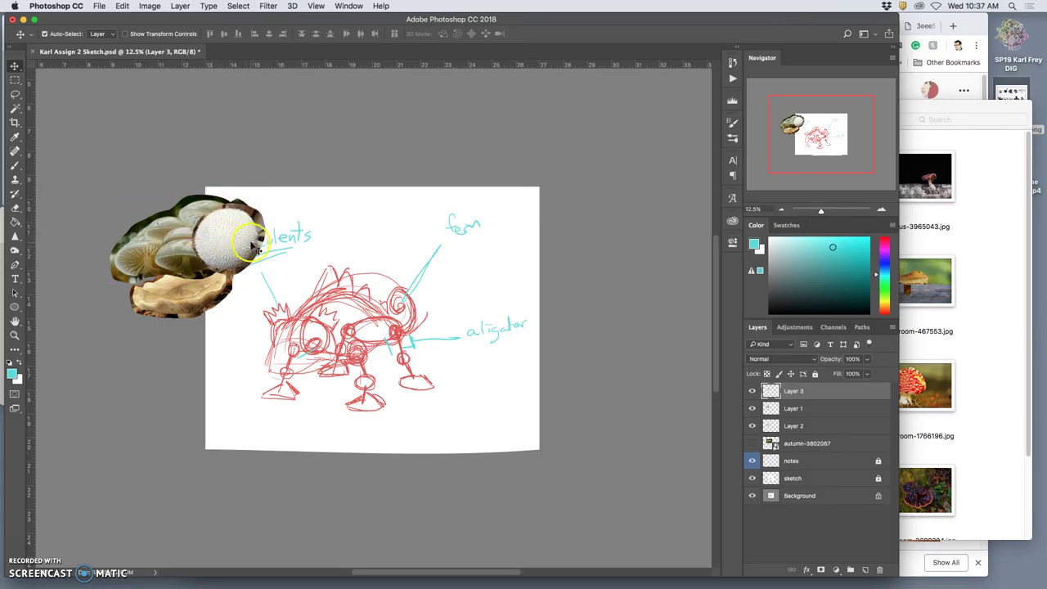
Place mushroom-1649443.jpg into the sketch, lasso the earthstar, and copy it to Layer 4.
left_click(1007, 429)
left_click(327, 313)
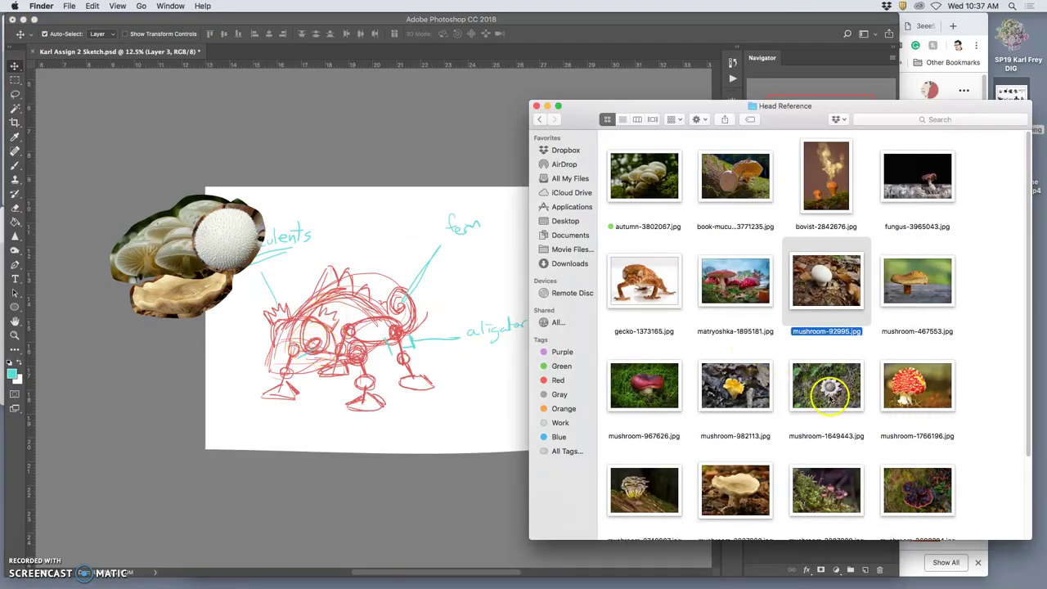
left_click_drag(828, 391, 438, 281)
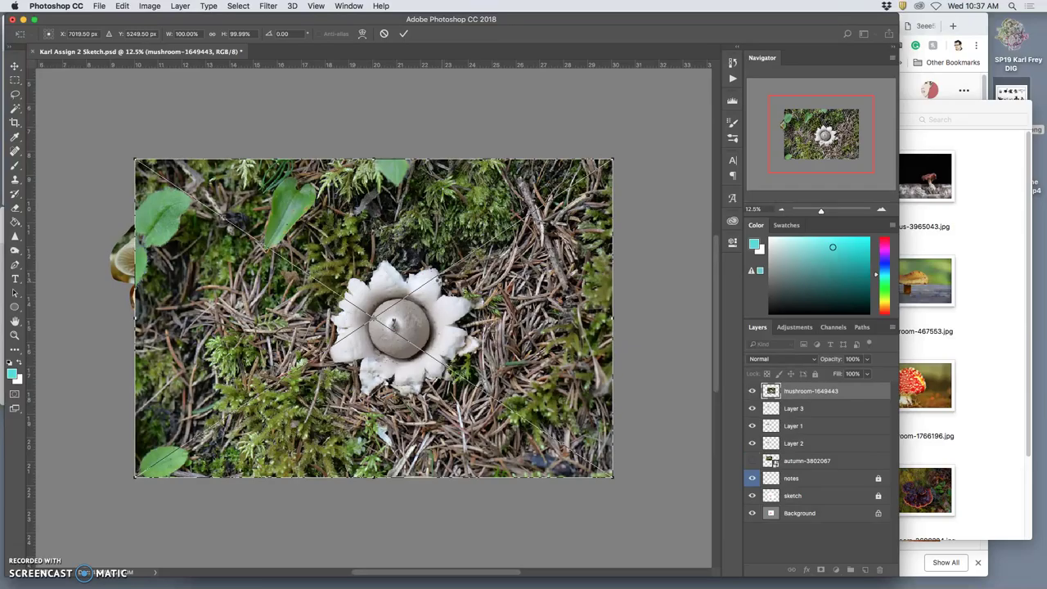
key("Return")
left_click(16, 95)
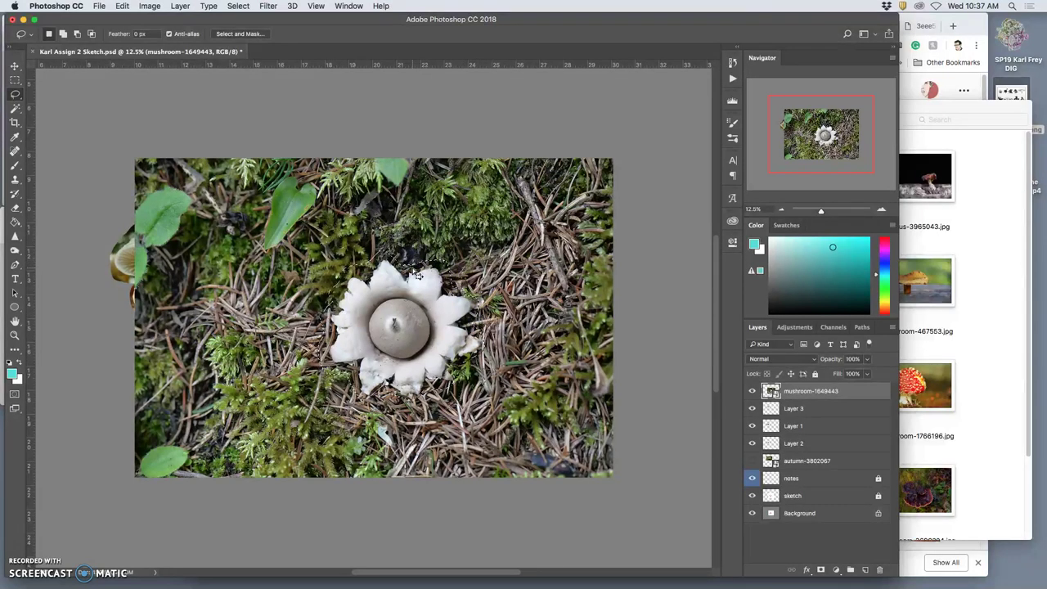
key("super+j")
Delete the full mushroom-1649443 earthstar photo layer.
left_click(794, 413)
key("BackSpace")
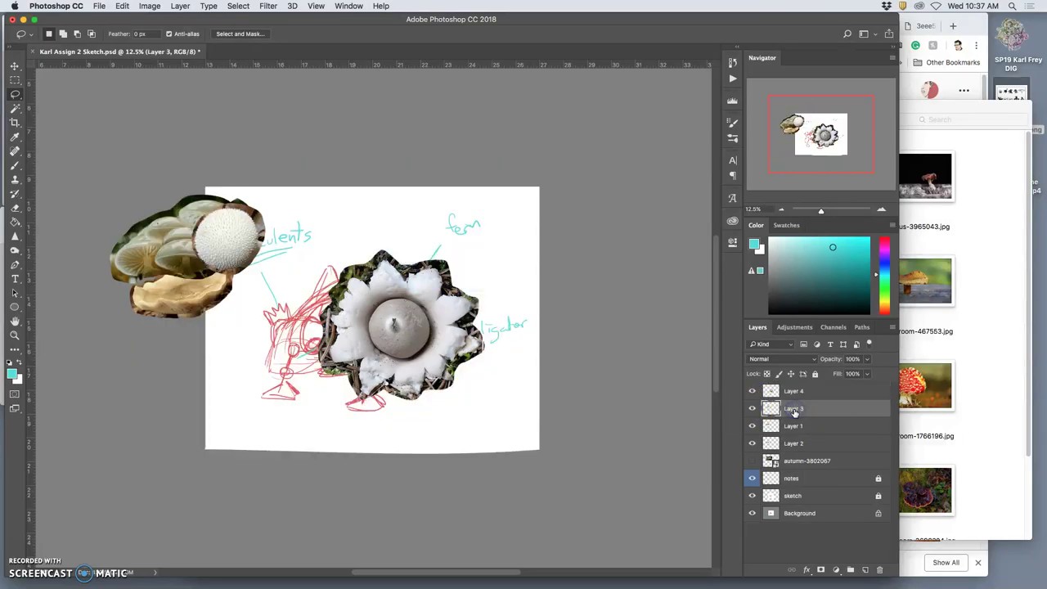
key("super+t")
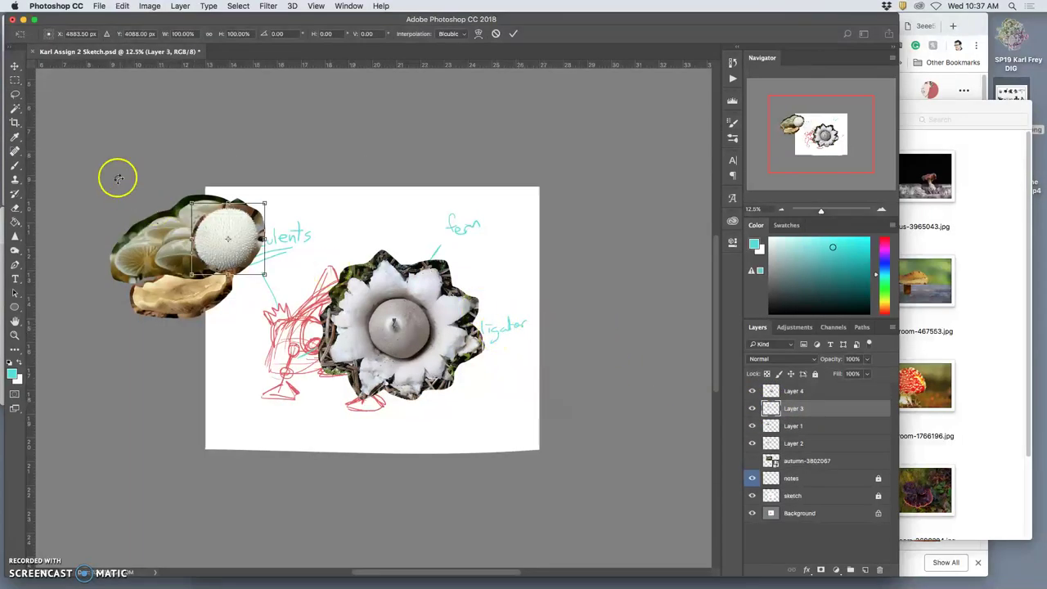
left_click(14, 94)
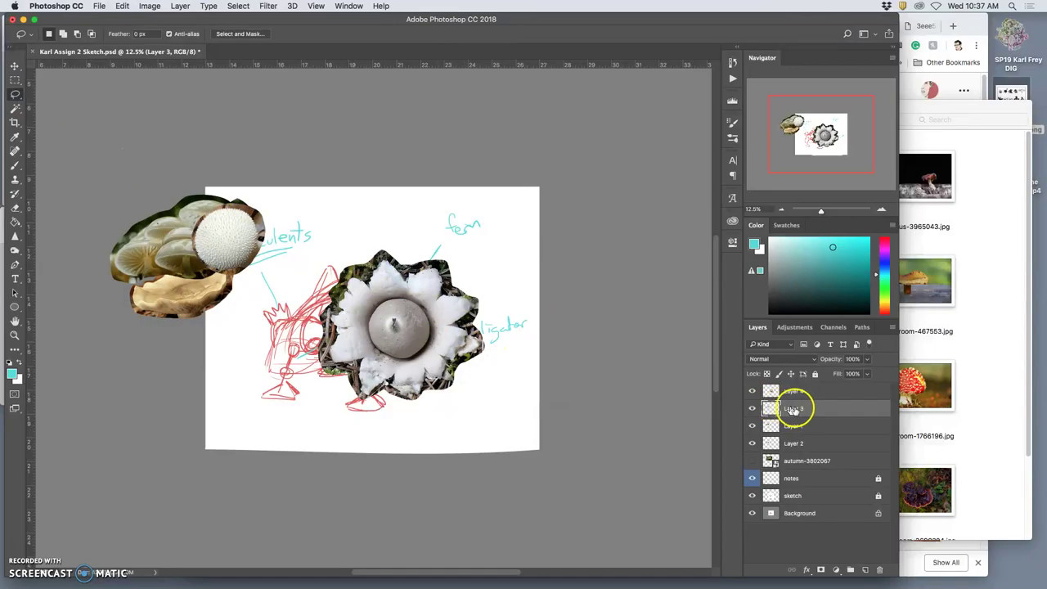
Move Layer 3 above and then back below Layer 4, and select Layer 4.
left_click(760, 411)
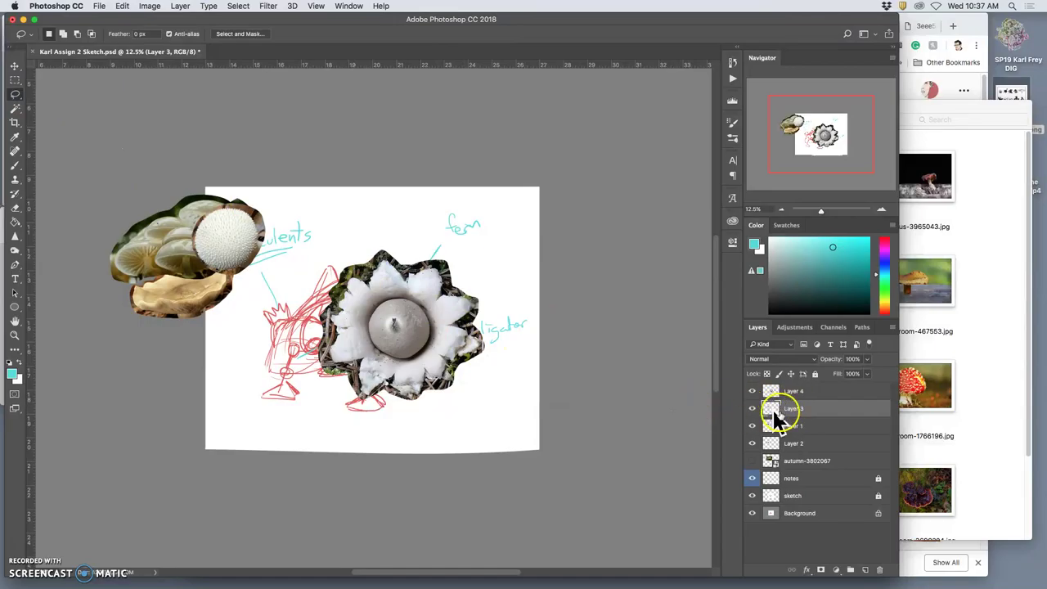
left_click(15, 65)
left_click_drag(790, 408, 791, 391)
key("super+t")
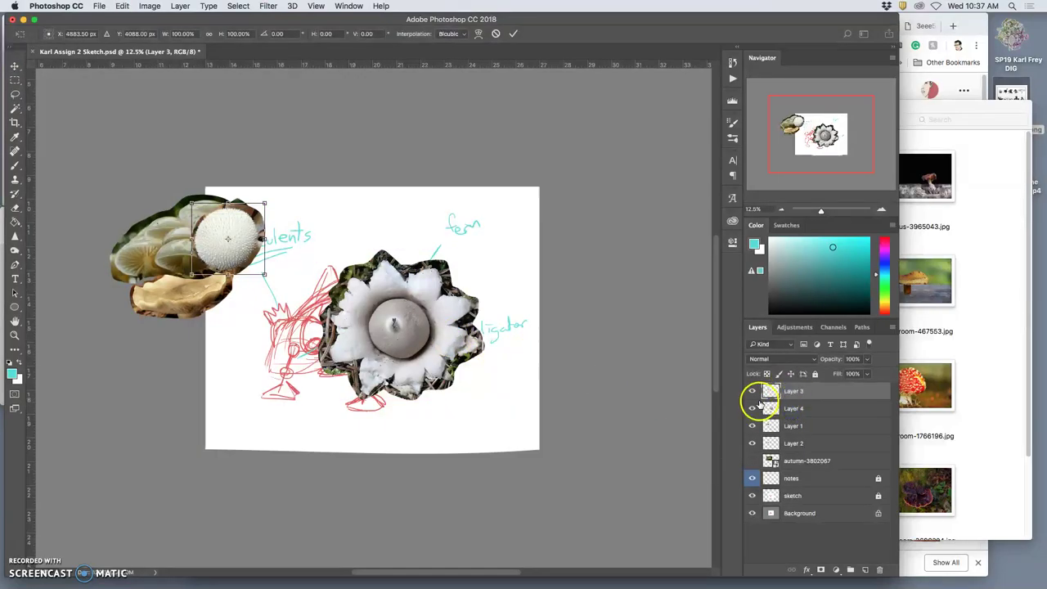
key("Return")
left_click_drag(764, 394, 784, 412)
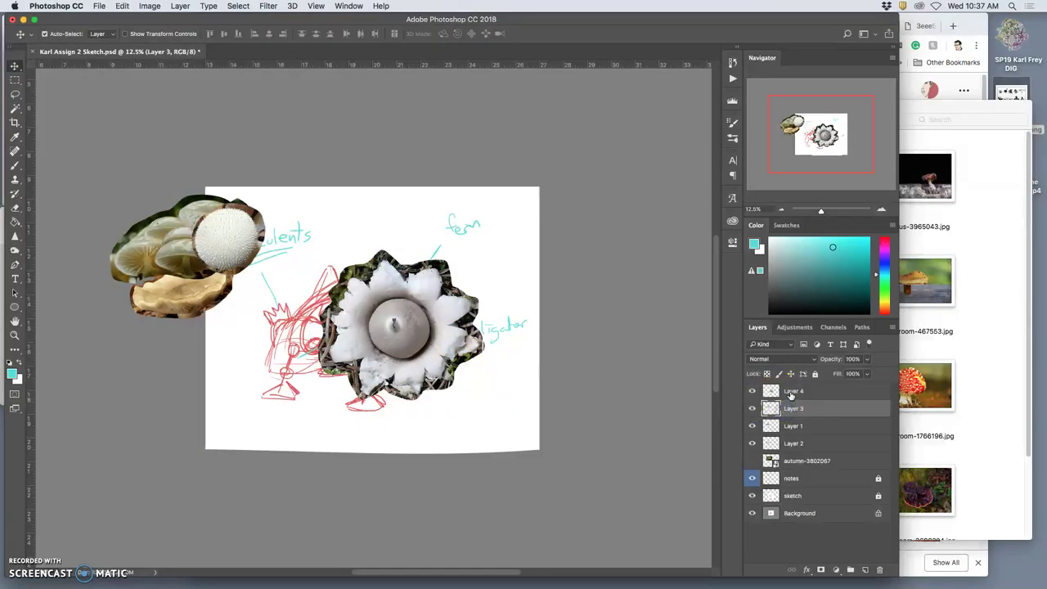
left_click(790, 393)
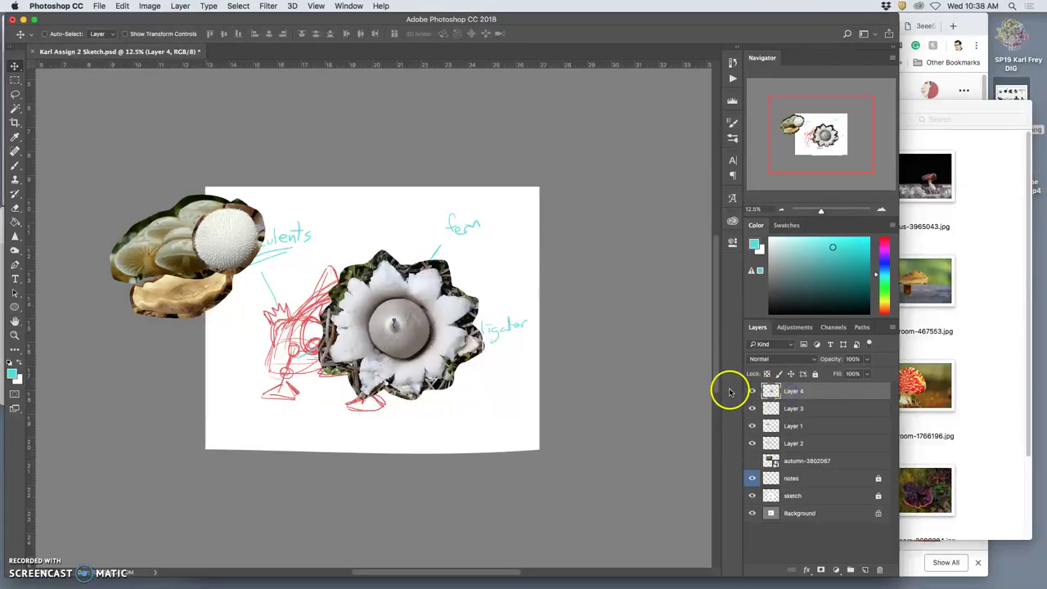
Shrink the earthstar on Layer 4 and place it on the puffball.
key("ctrl+t")
left_click_drag(484, 398, 378, 318)
mouse_move(314, 272)
left_mouse_down()
mouse_move(239, 225)
mouse_move(236, 237)
mouse_move(262, 253)
mouse_move(253, 238)
mouse_move(227, 236)
mouse_move(227, 248)
left_mouse_up()
scroll(254, 260, "up", 3)
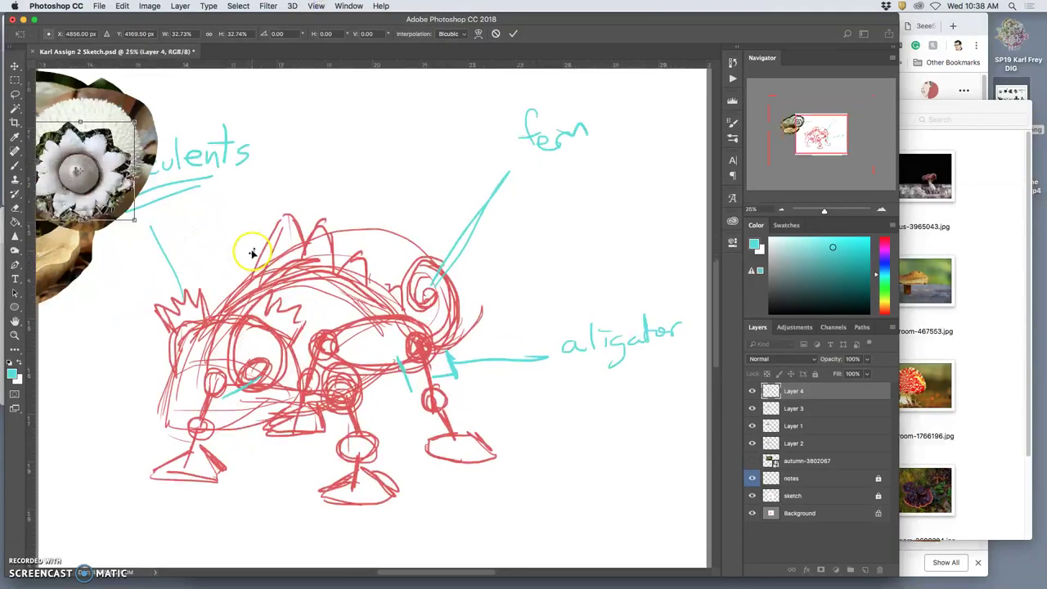
Warp the earthstar, bending its top edge down and reshaping its lower middle.
right_click(210, 177)
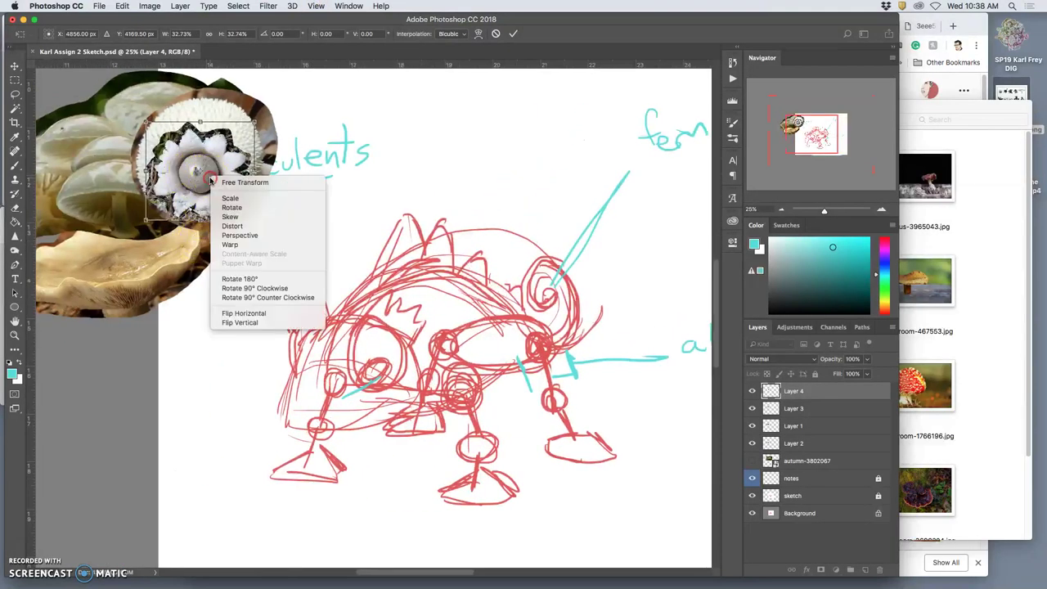
left_click(233, 246)
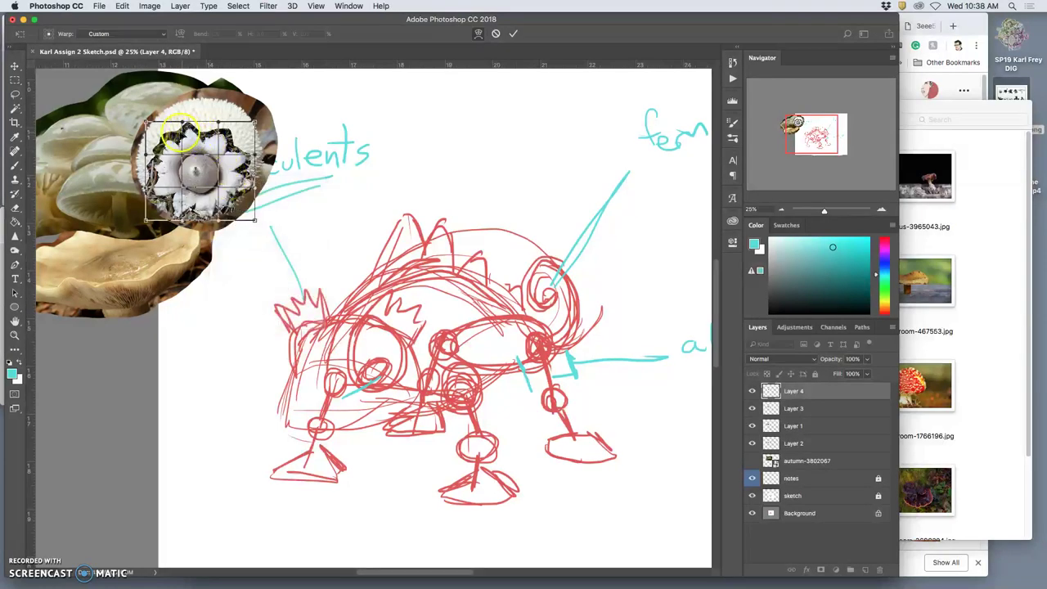
left_click_drag(180, 133, 181, 144)
left_click_drag(200, 197, 200, 200)
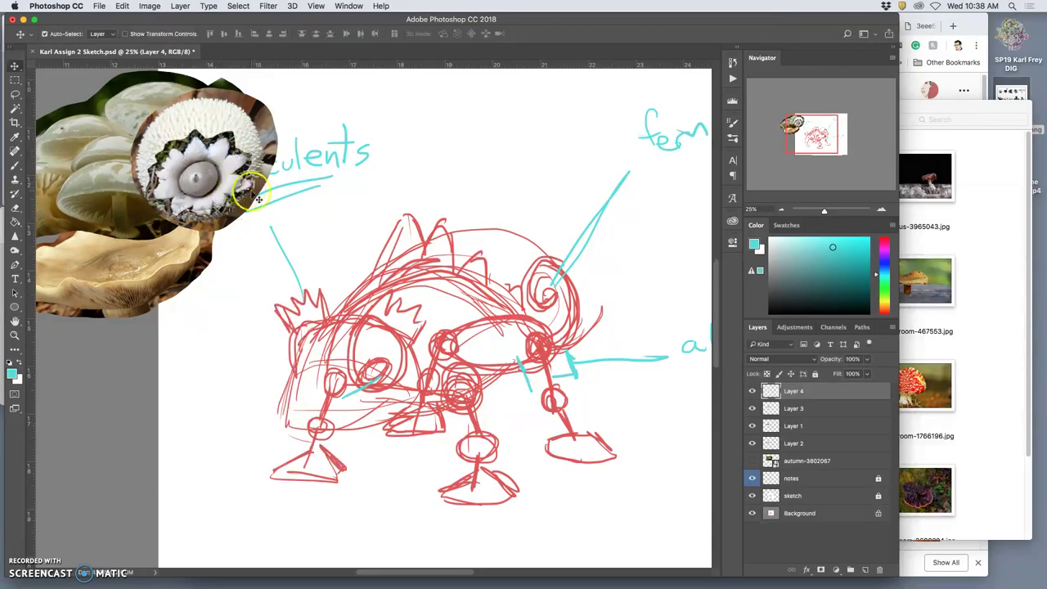
scroll(276, 240, "left", 5)
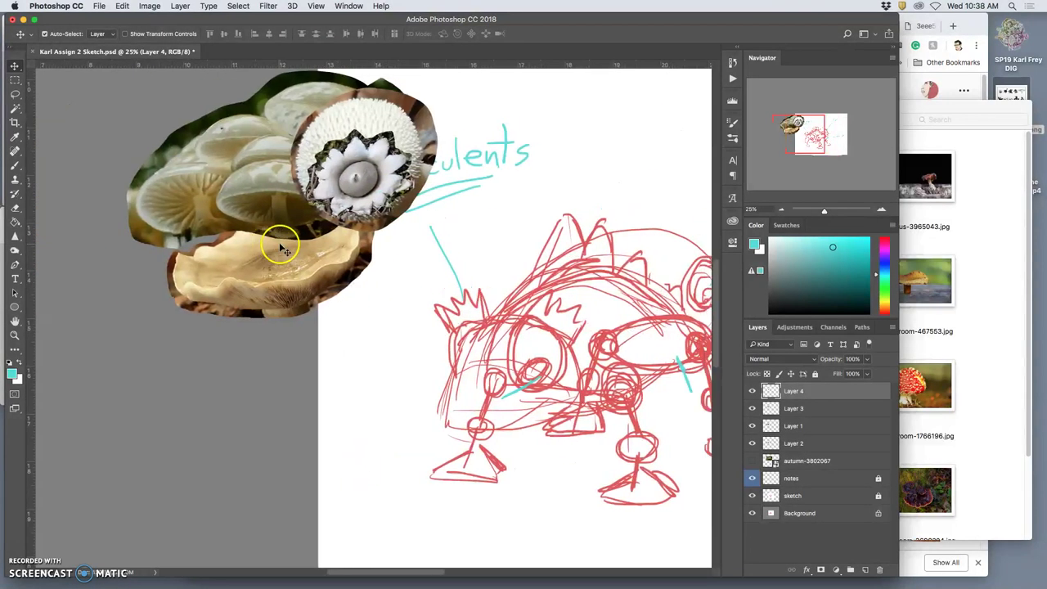
scroll(480, 327, "right", 2)
Zoom out, then preview rac-3626859.jpg from the Head Reference folder and close it.
key("super+minus")
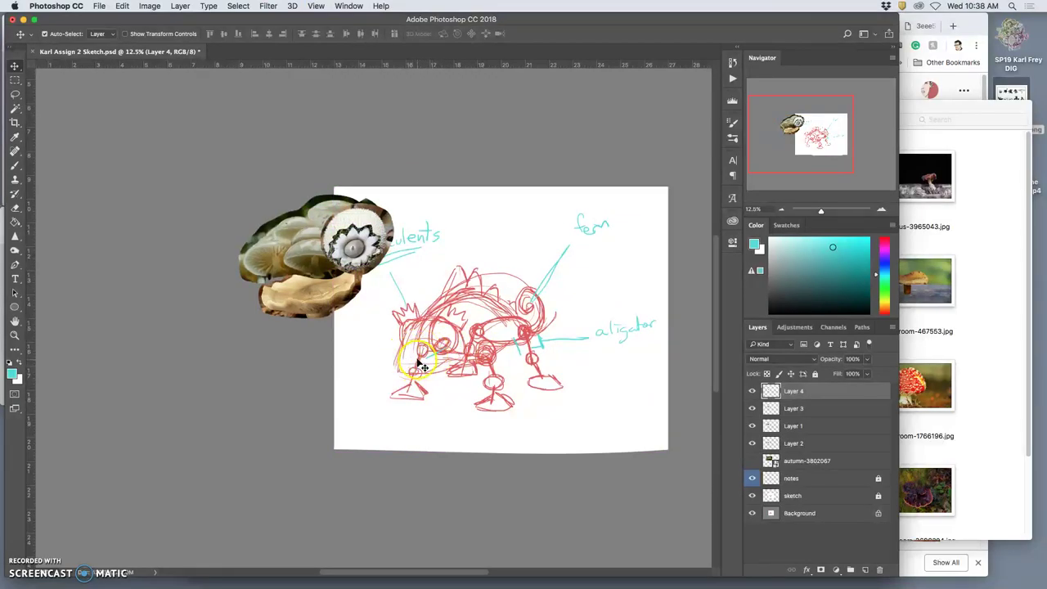
left_click(971, 397)
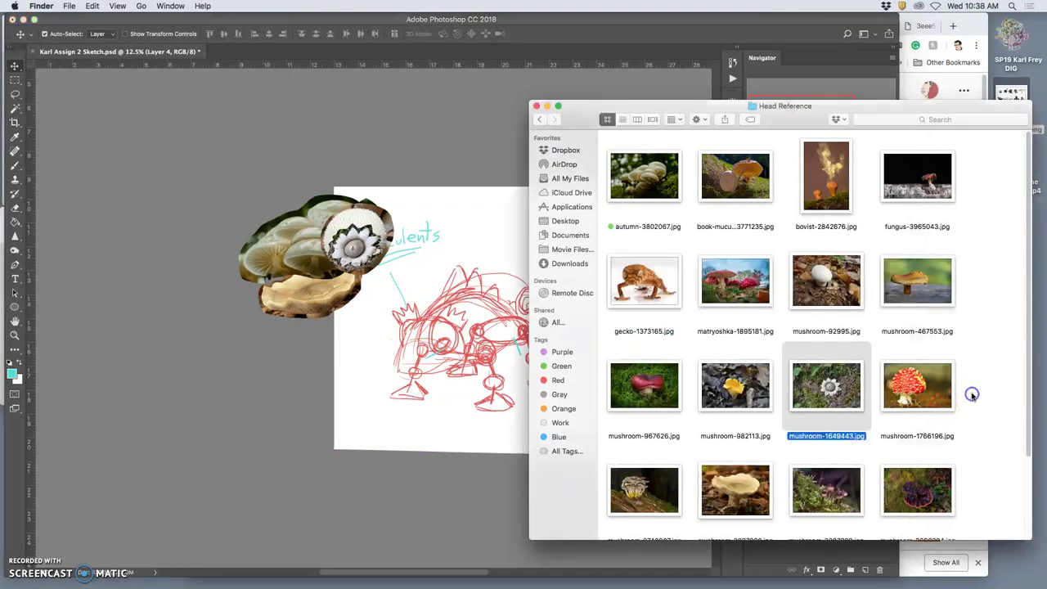
scroll(888, 303, "down", 2)
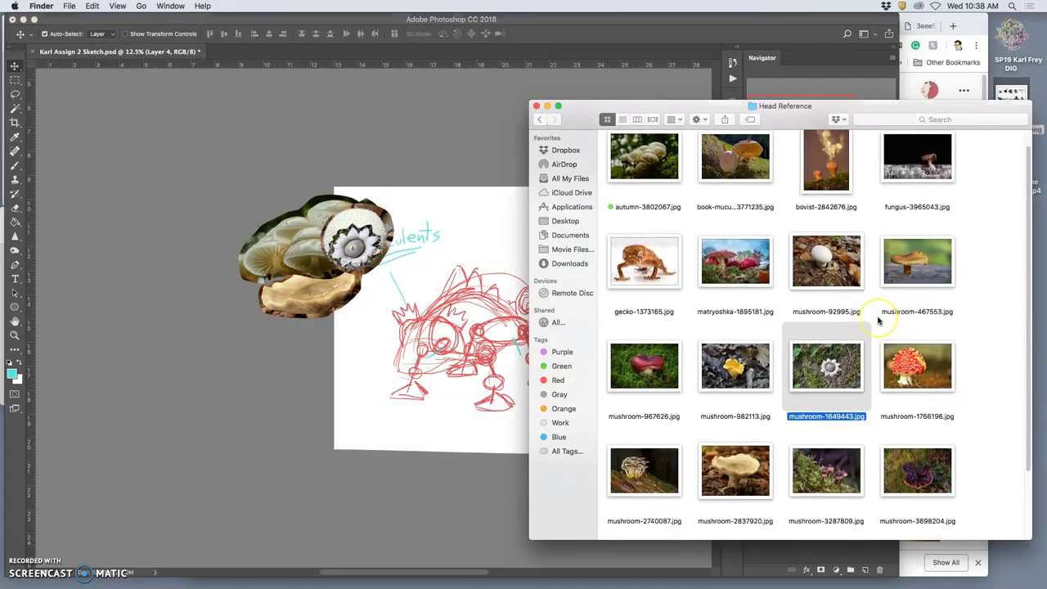
scroll(879, 321, "down", 2)
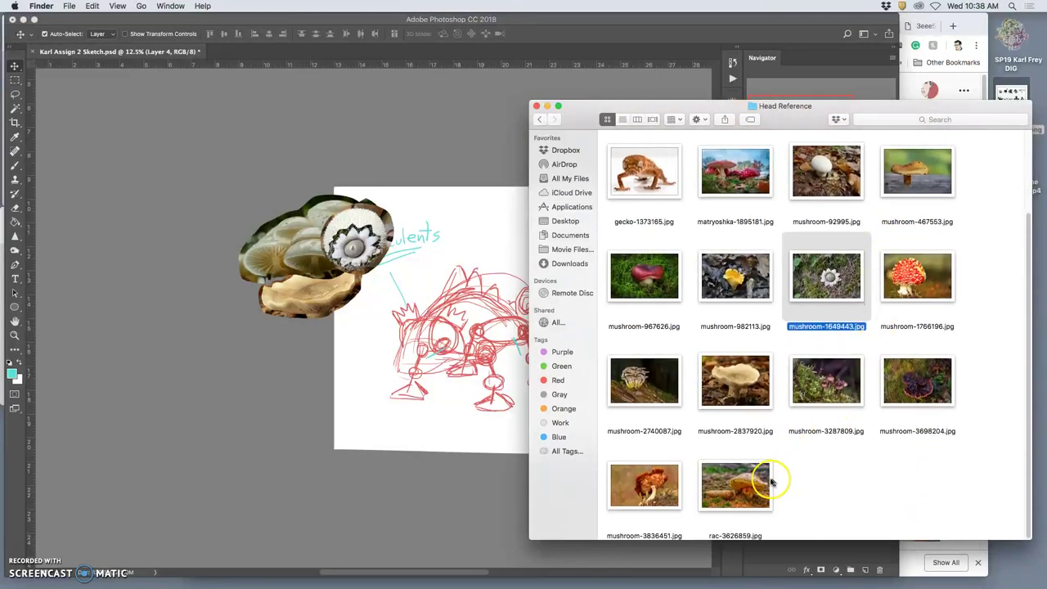
double_click(744, 480)
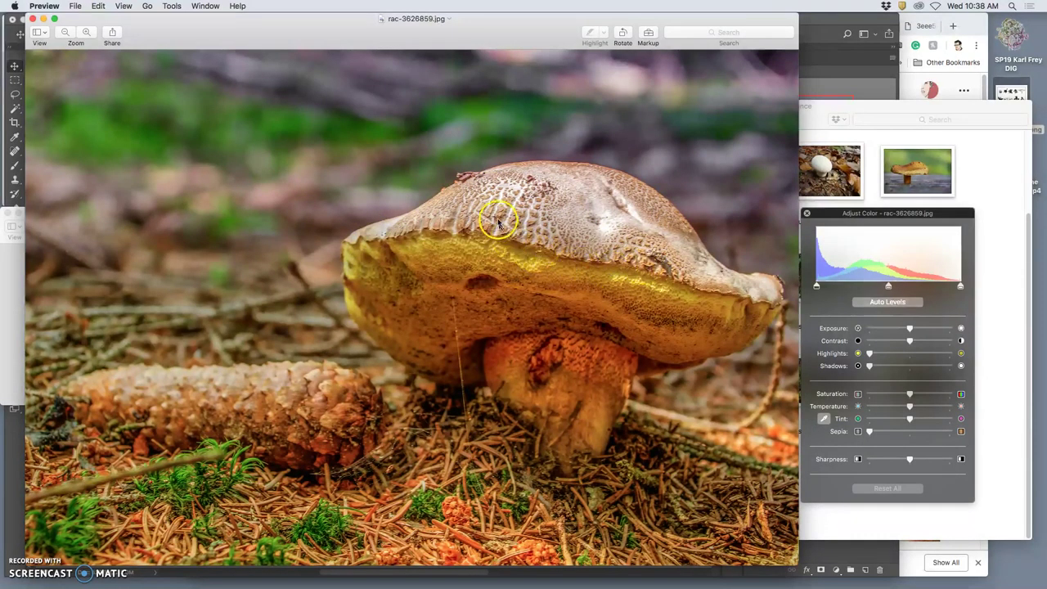
left_click(31, 18)
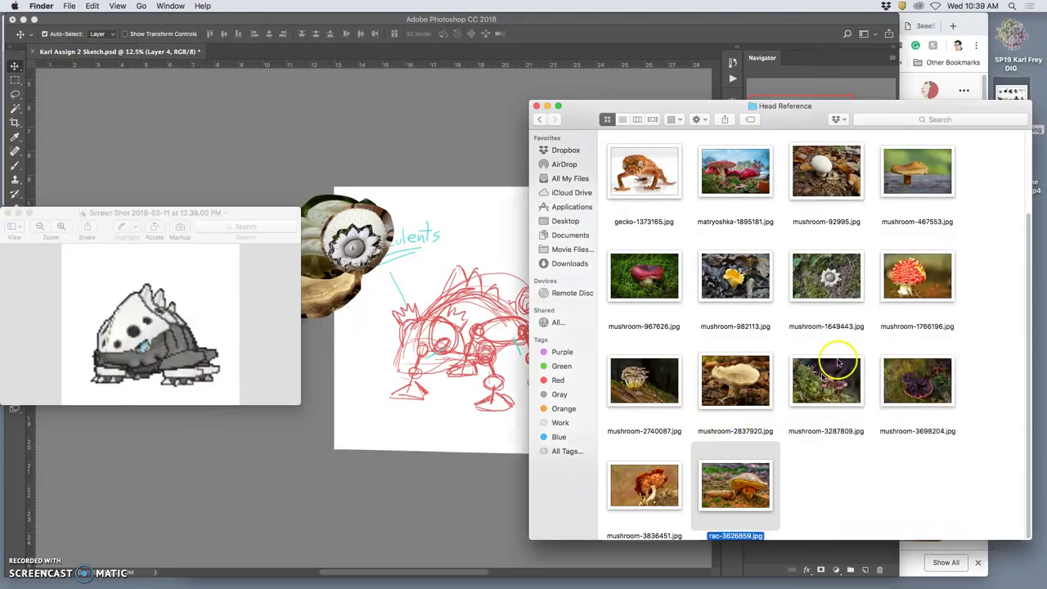
Preview mushroom-467553.jpg, close it, and return to the Head Reference folder.
left_click(915, 182)
double_click(915, 182)
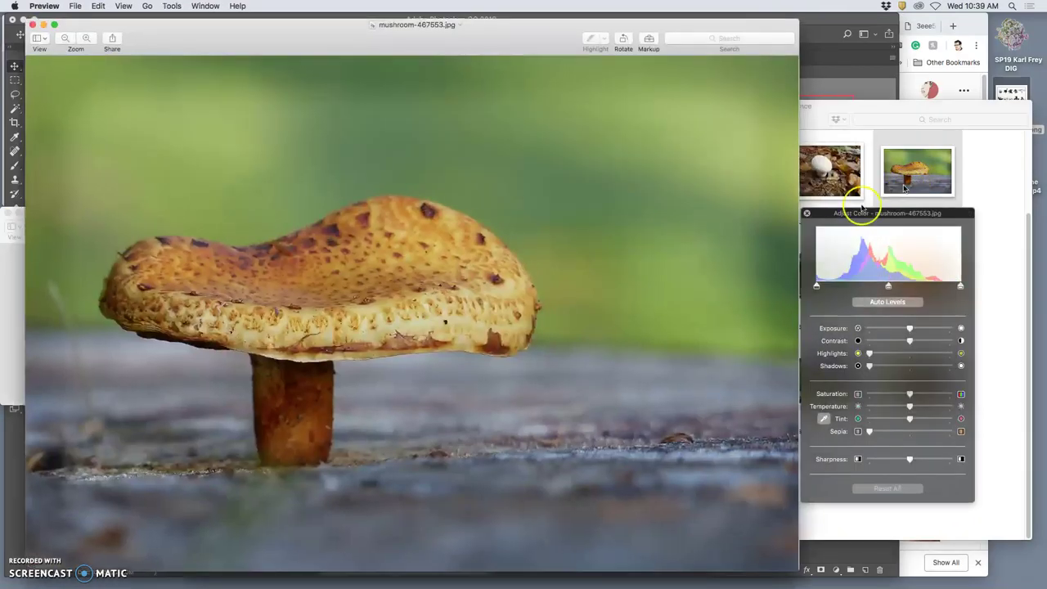
left_click(32, 24)
left_click(718, 288)
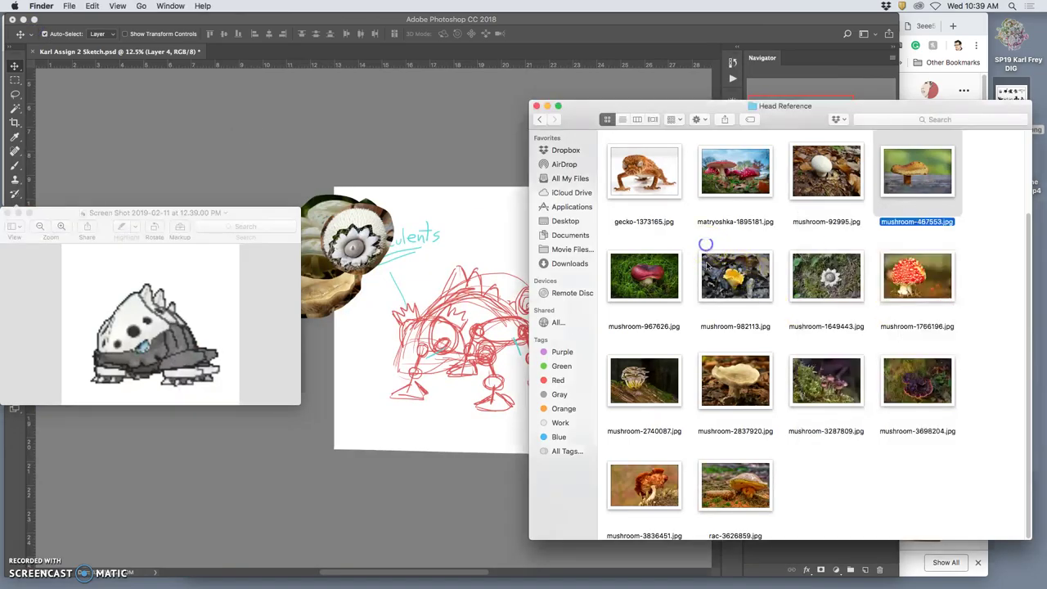
Drag rac-3626859.jpg into the sketch and confirm the placement.
left_click_drag(739, 478, 401, 270)
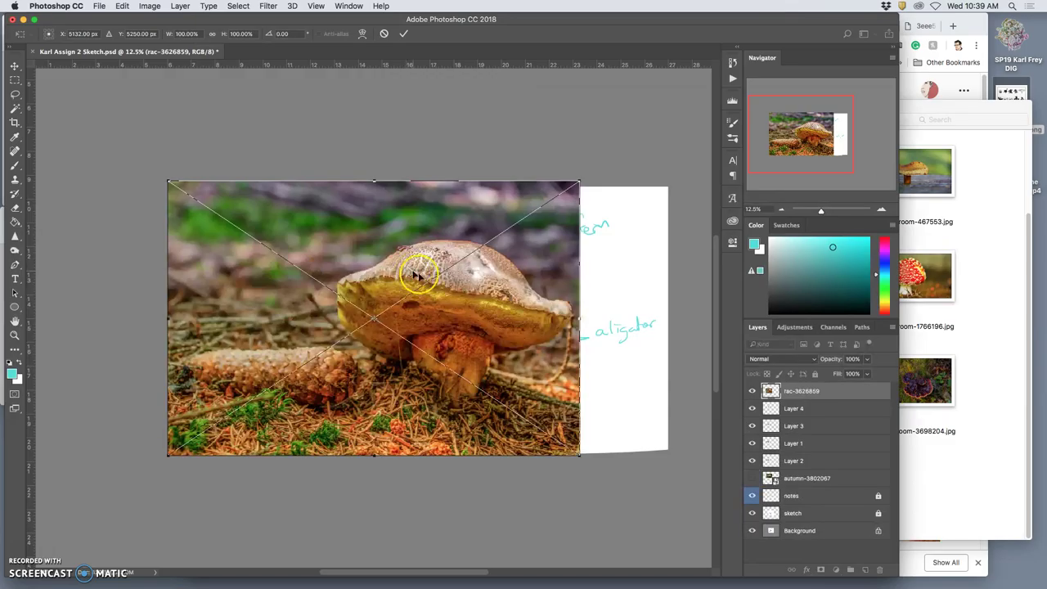
left_click(114, 97)
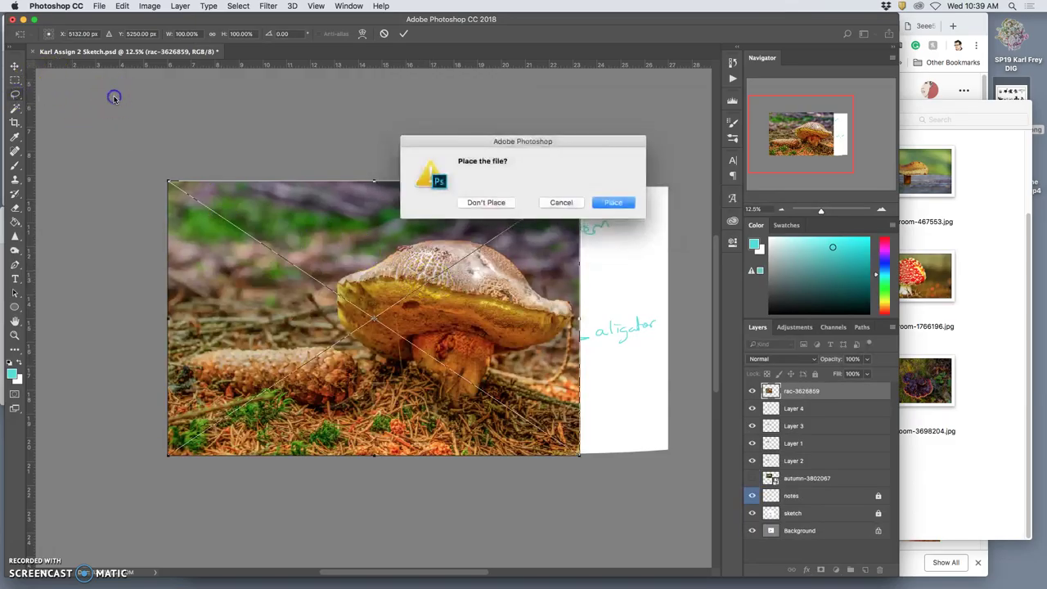
left_click(615, 202)
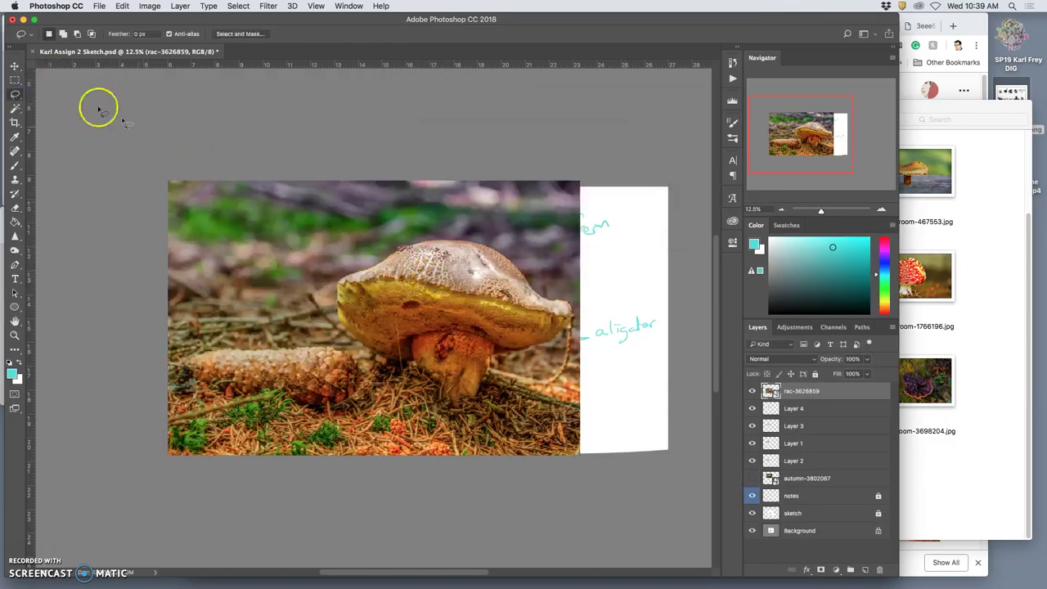
Lasso the brown mushroom cap, copy it to Layer 5, and hide the full photo.
mouse_move(518, 344)
left_mouse_down()
mouse_move(545, 287)
mouse_move(527, 274)
left_mouse_up()
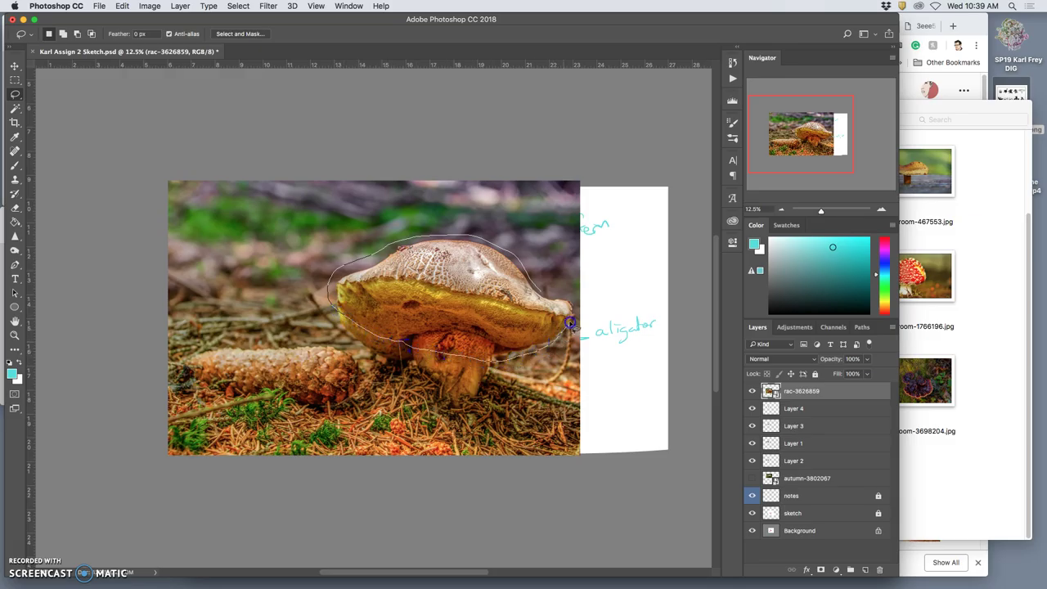
left_click(570, 296)
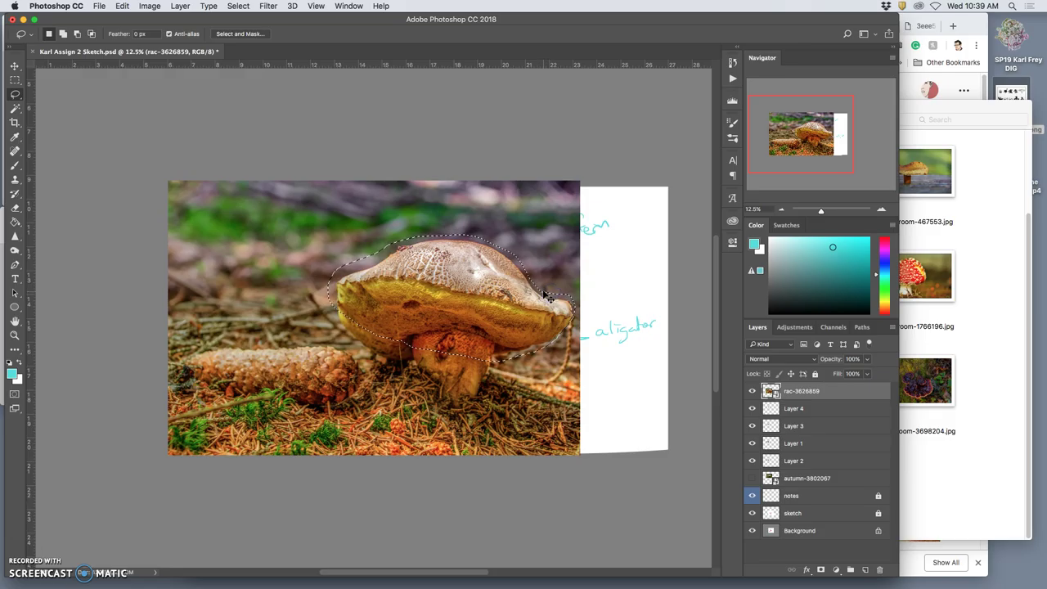
key("super+j")
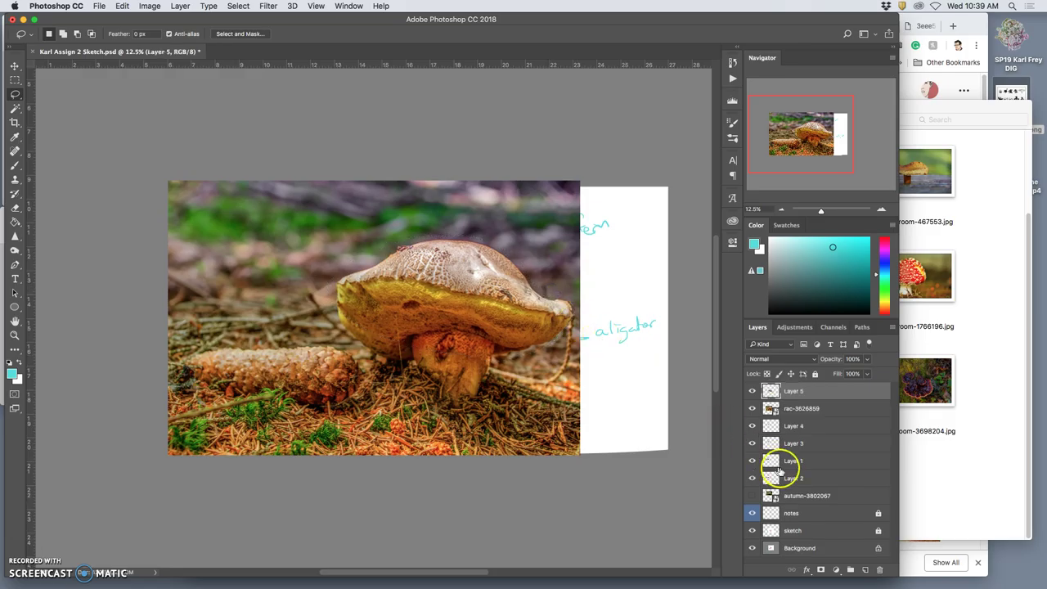
left_click(752, 408)
Move Layer 5's mushroom cap onto the head, shrink it, and warp its left edge into a beak.
left_click(15, 66)
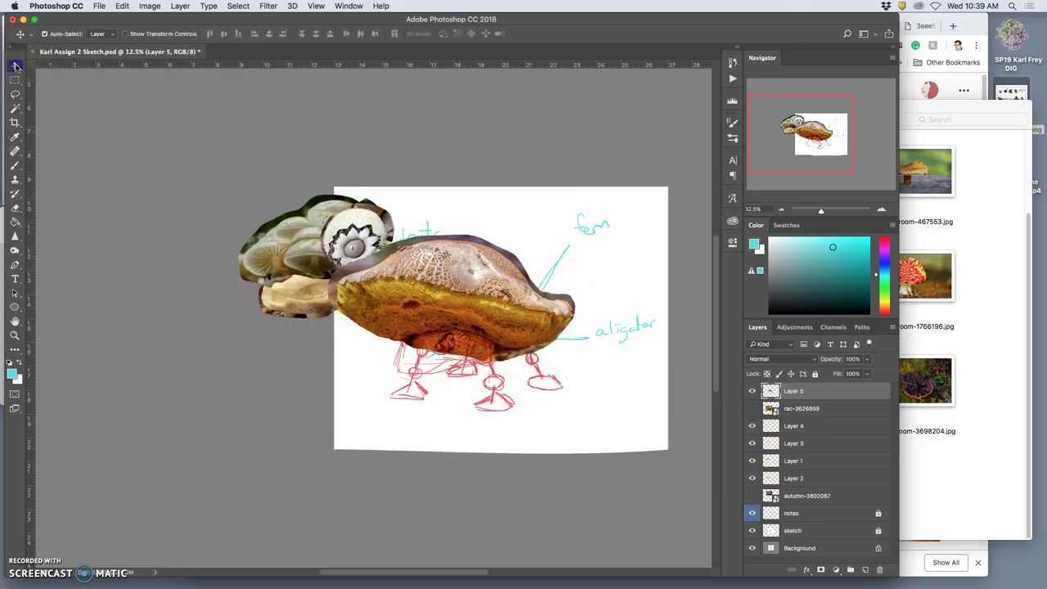
left_click_drag(424, 264, 279, 236)
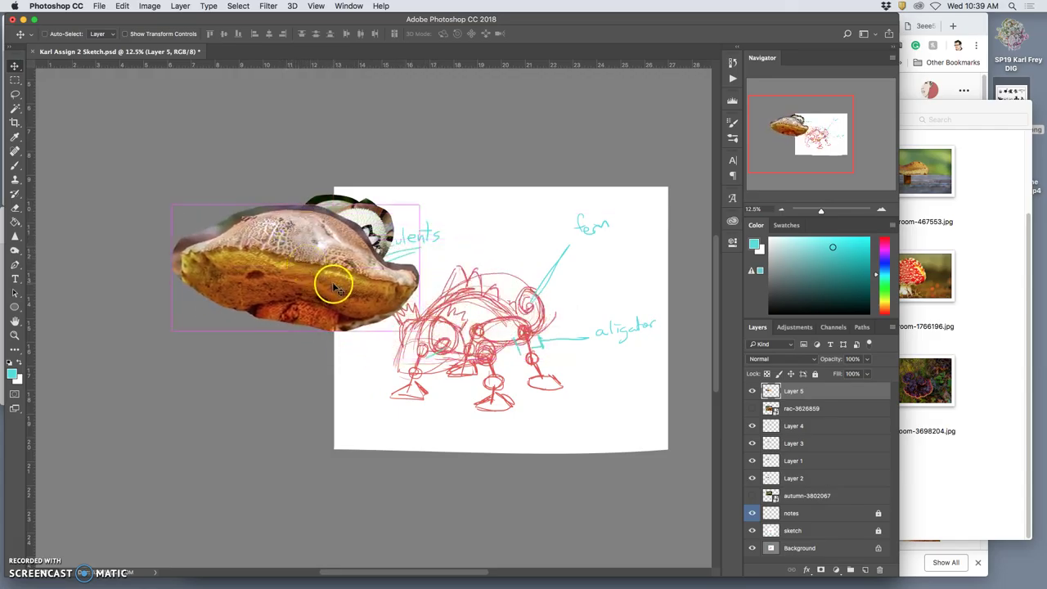
key("ctrl+t")
left_click_drag(173, 207, 238, 244)
mouse_move(359, 240)
left_mouse_down()
mouse_move(370, 214)
mouse_move(365, 232)
left_mouse_up()
right_click(273, 242)
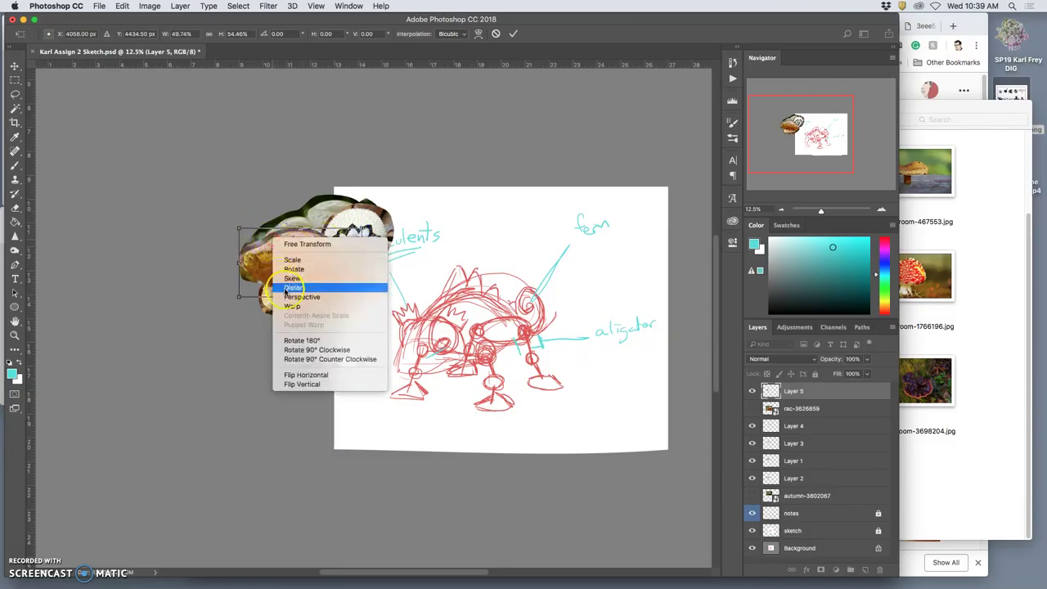
left_click(288, 307)
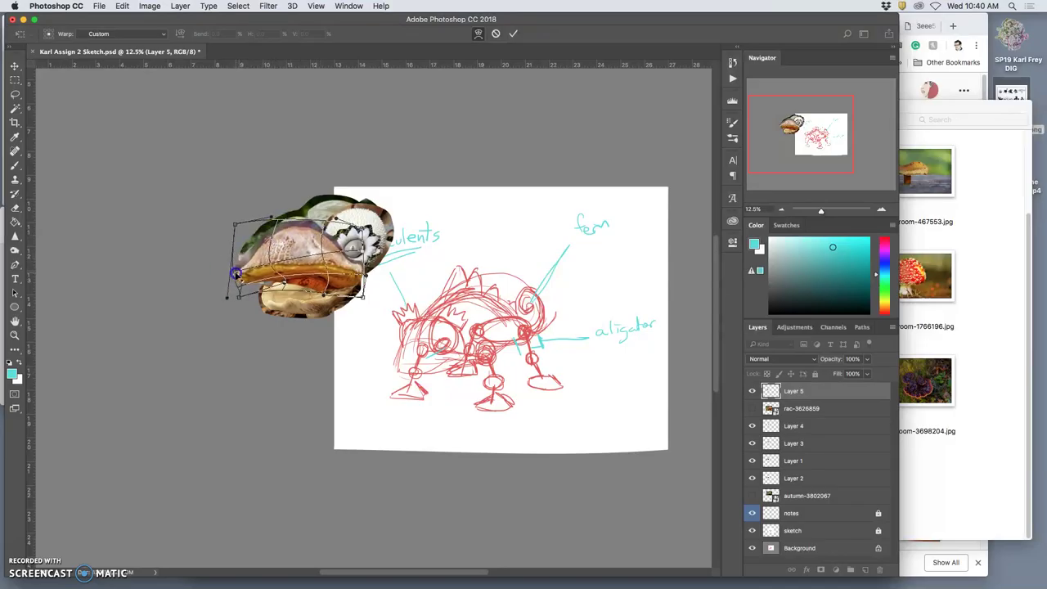
left_click_drag(238, 269, 243, 251)
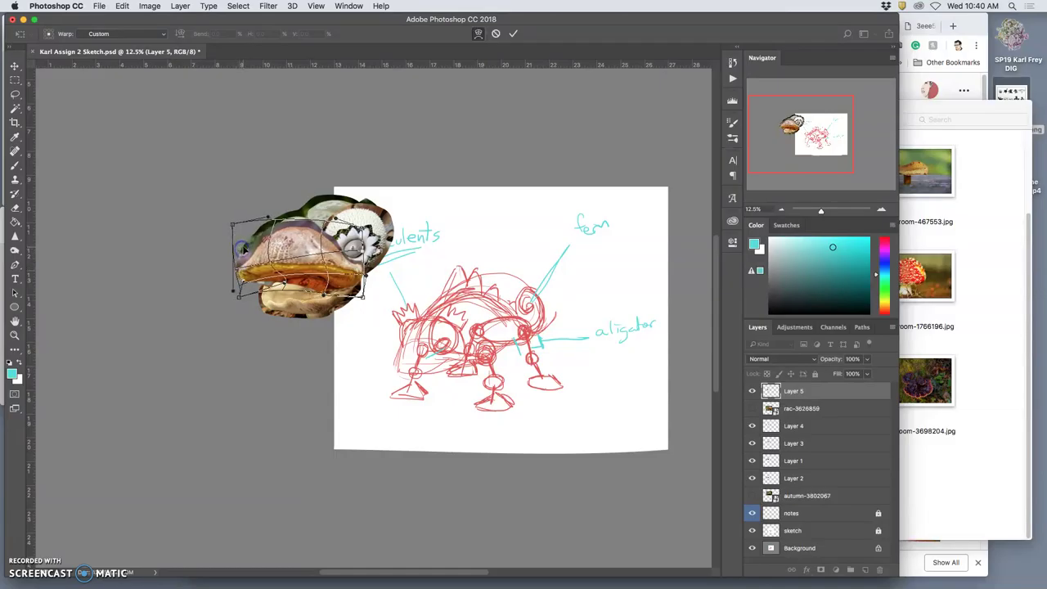
key("Return")
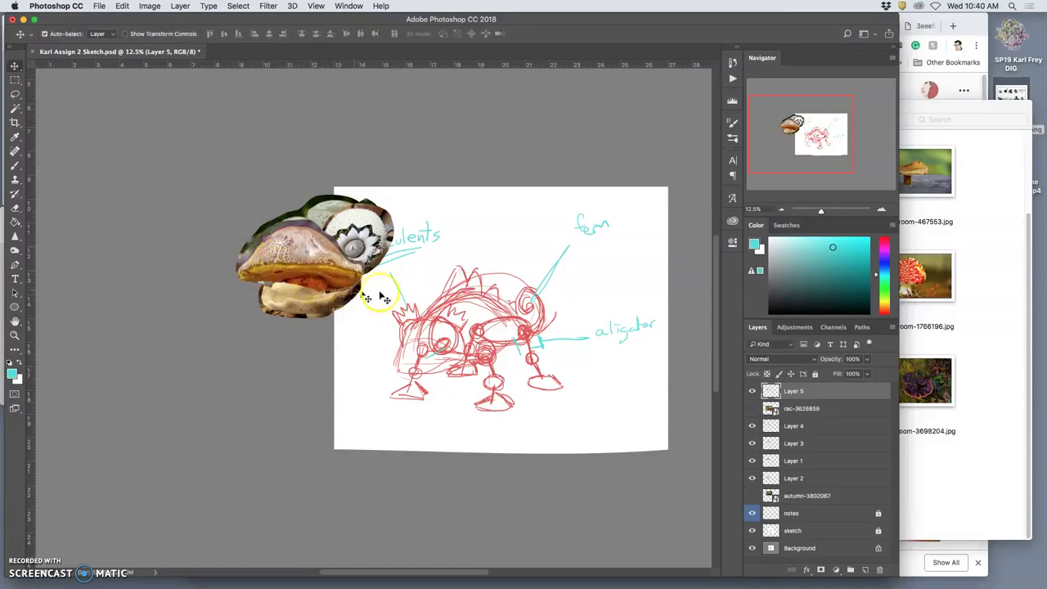
left_click(515, 319)
Send Layer 5 down the layer stack so it sits below Layer 3.
key("super+bracketleft")
key("super+bracketleft")
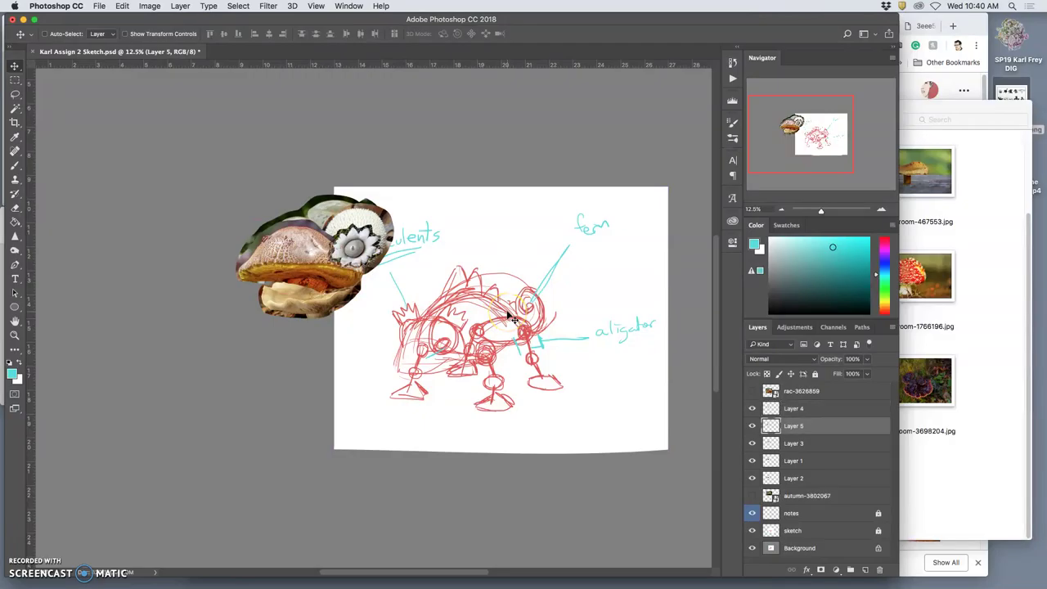
key("super+bracketleft")
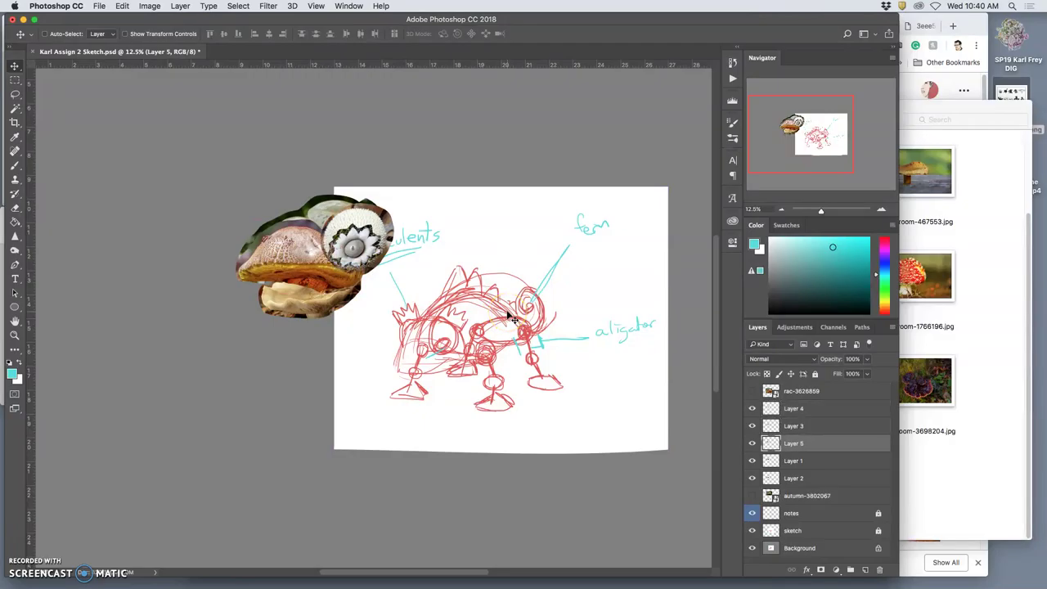
key("super+bracketleft")
key("super+bracketright")
key("super+bracketright")
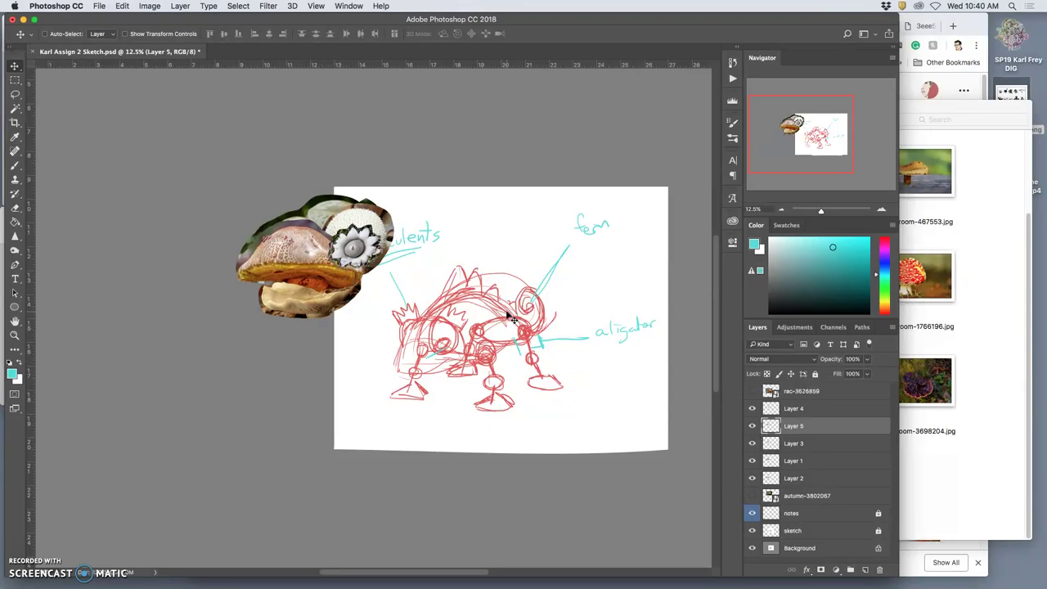
key("super+bracketleft")
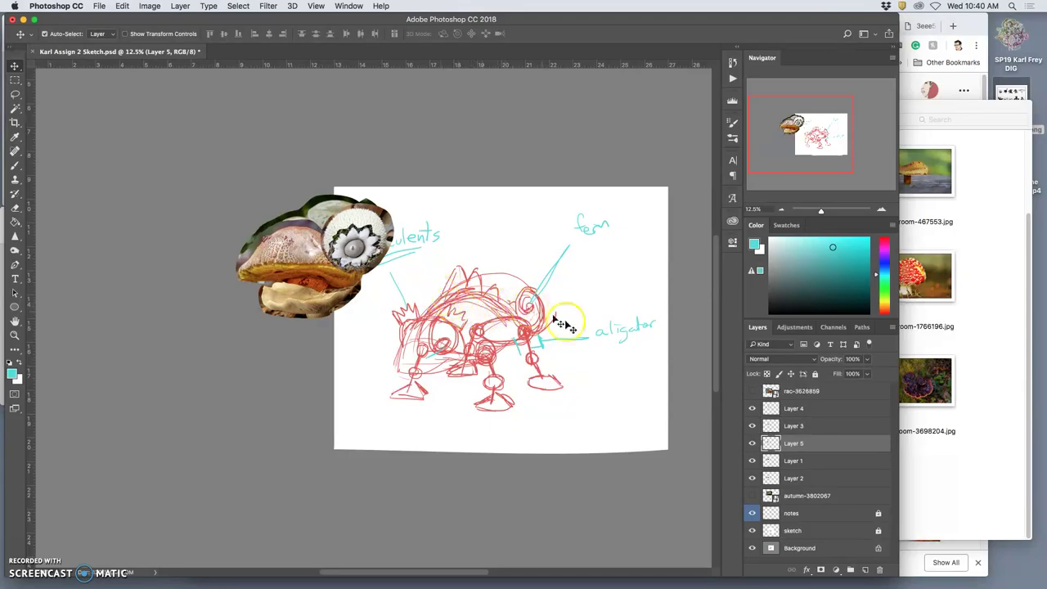
Delete the rac-3626859 source photo layer and check the eye on Layer 4.
left_click(752, 392)
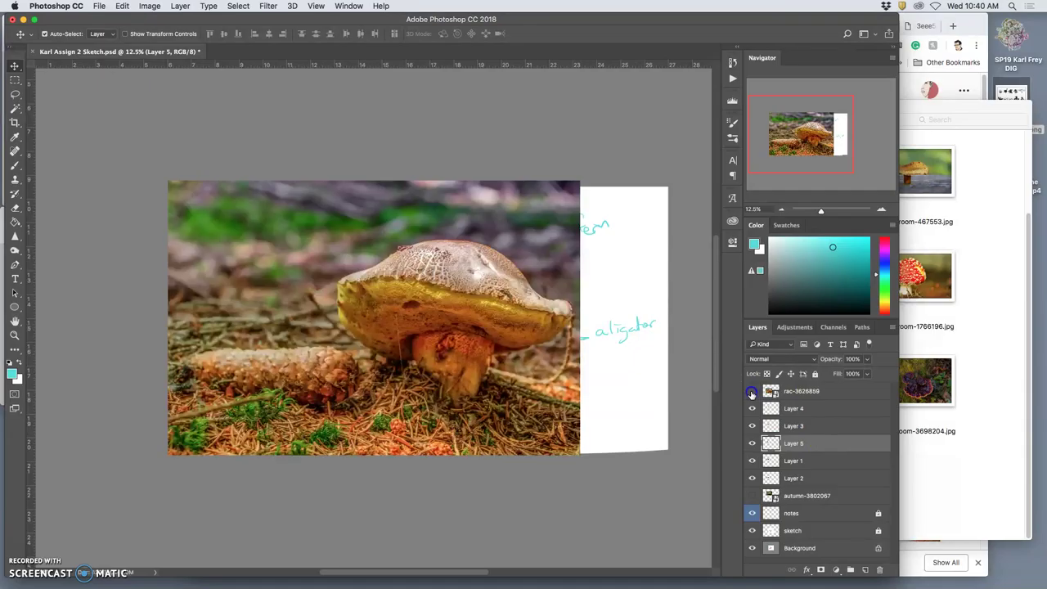
left_click(752, 392)
left_click(800, 391)
key("Delete")
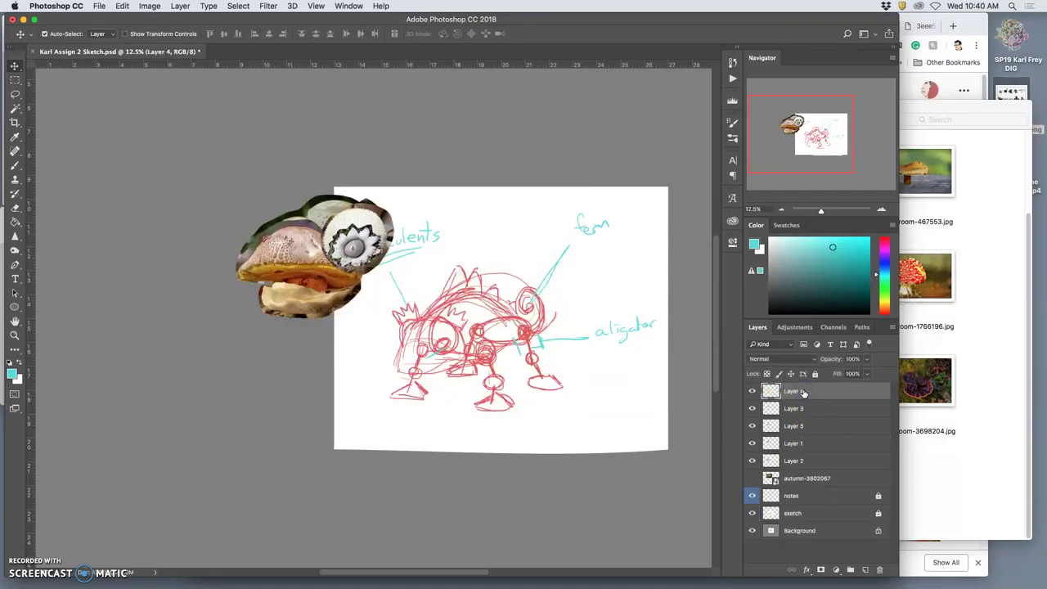
left_click(752, 392)
left_click(751, 392)
Group Layers 1–5 into a folder named Head Assets above autumn-3802067 and give it a red label.
left_click(825, 461, "shift")
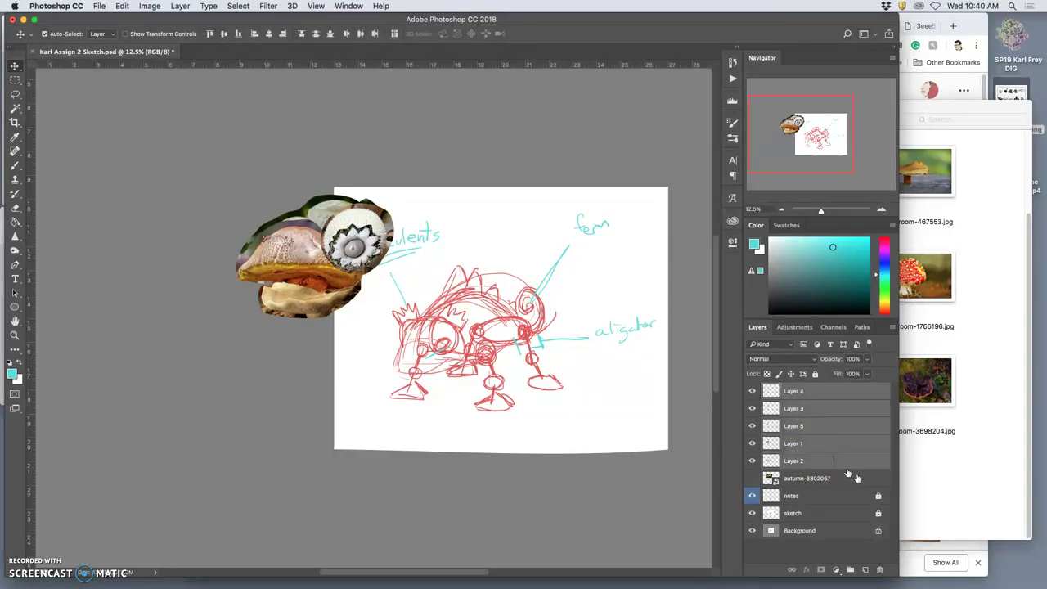
left_click(850, 570)
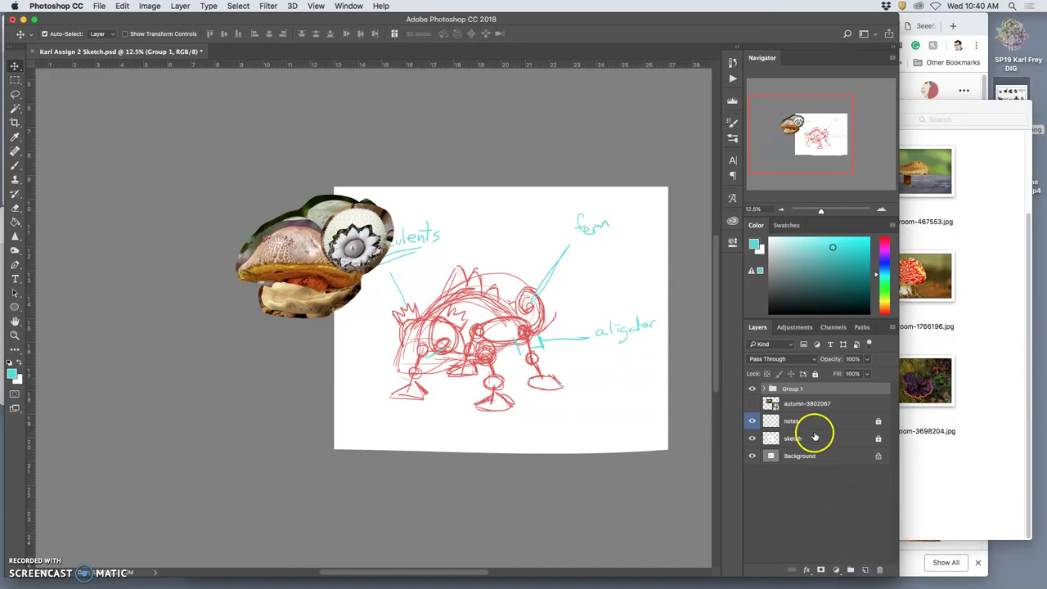
mouse_move(798, 406)
left_mouse_down()
mouse_move(795, 414)
mouse_move(782, 396)
mouse_move(790, 391)
left_mouse_up()
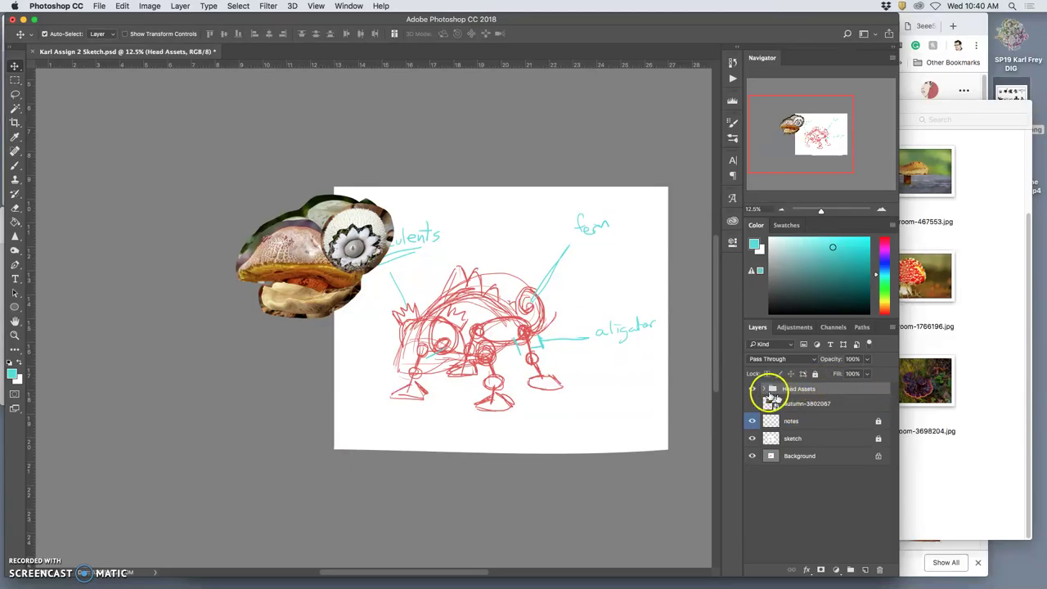
right_click(761, 390)
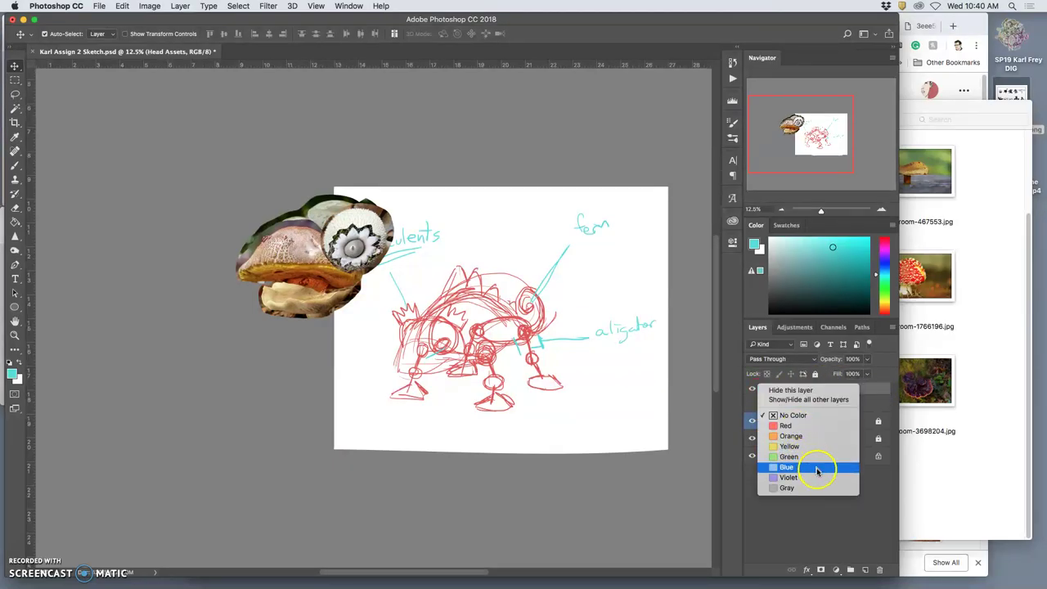
left_click(785, 427)
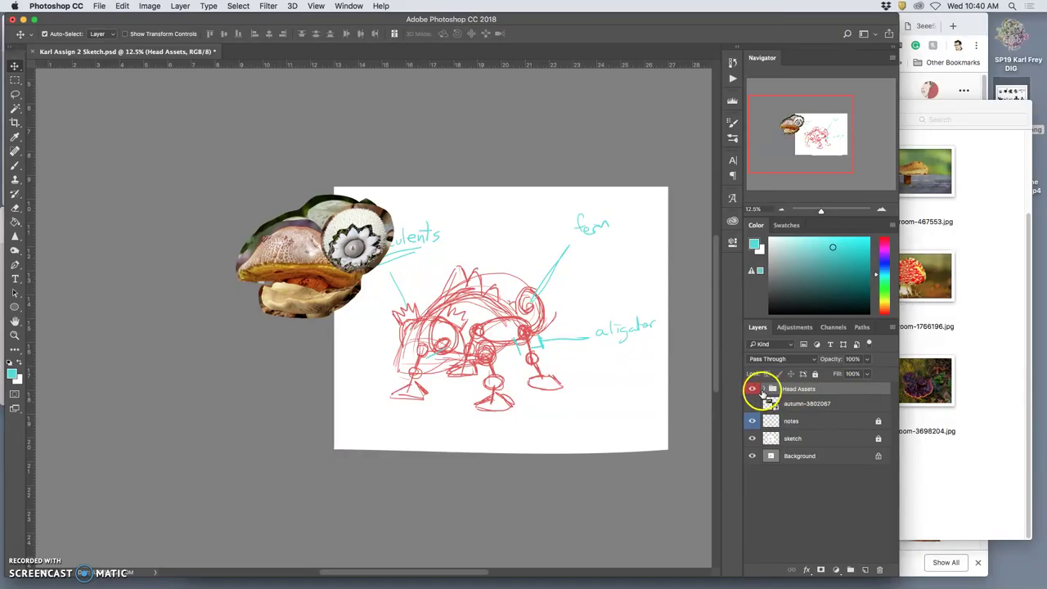
key("super+equal")
key("super+equal")
key("super+equal")
Expand the Head Assets group, toggle its layers' visibility to check them, and select the group.
scroll(442, 276, "left", 10)
scroll(442, 276, "up", 4)
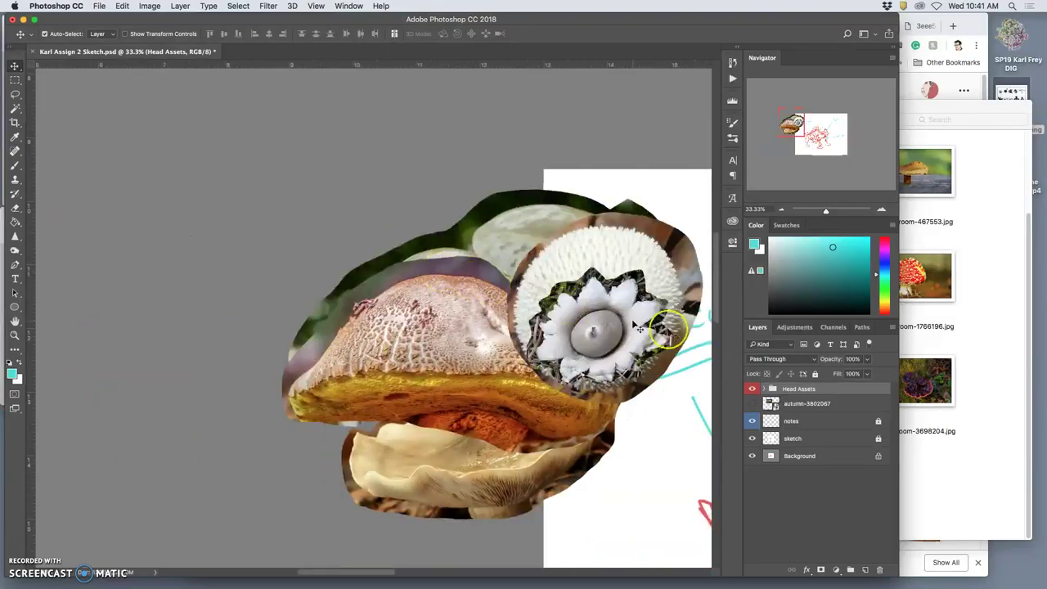
left_click(765, 388)
left_click_drag(752, 456, 752, 404)
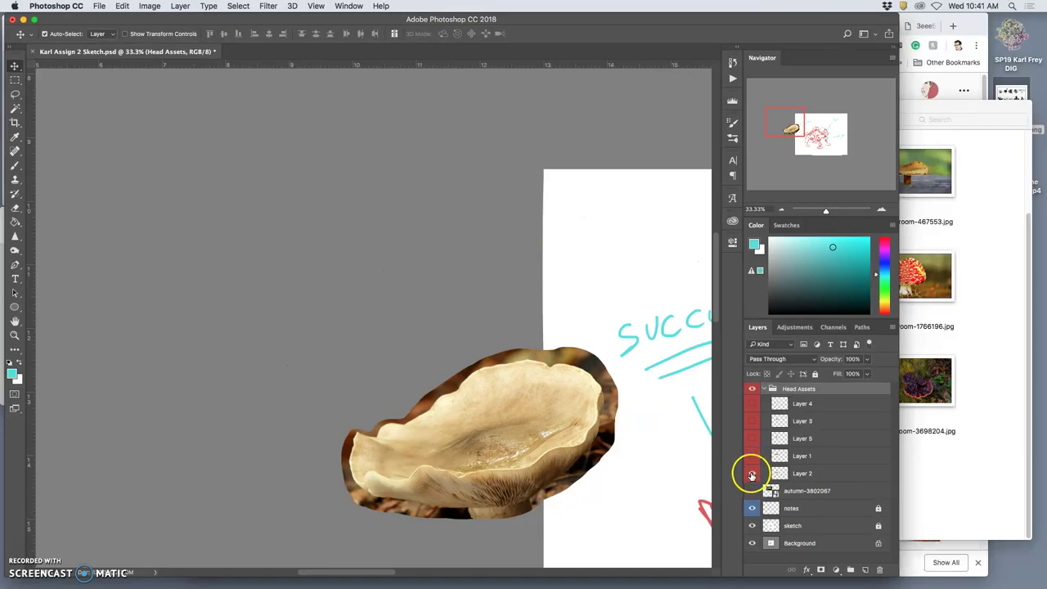
left_click(790, 474)
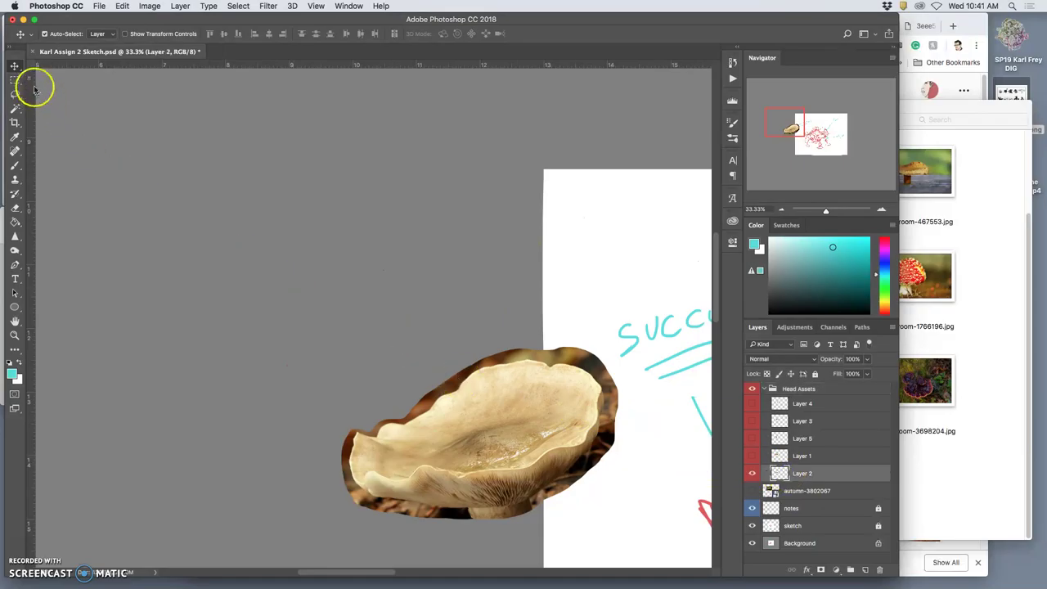
left_click_drag(751, 456, 751, 402)
left_click(798, 389)
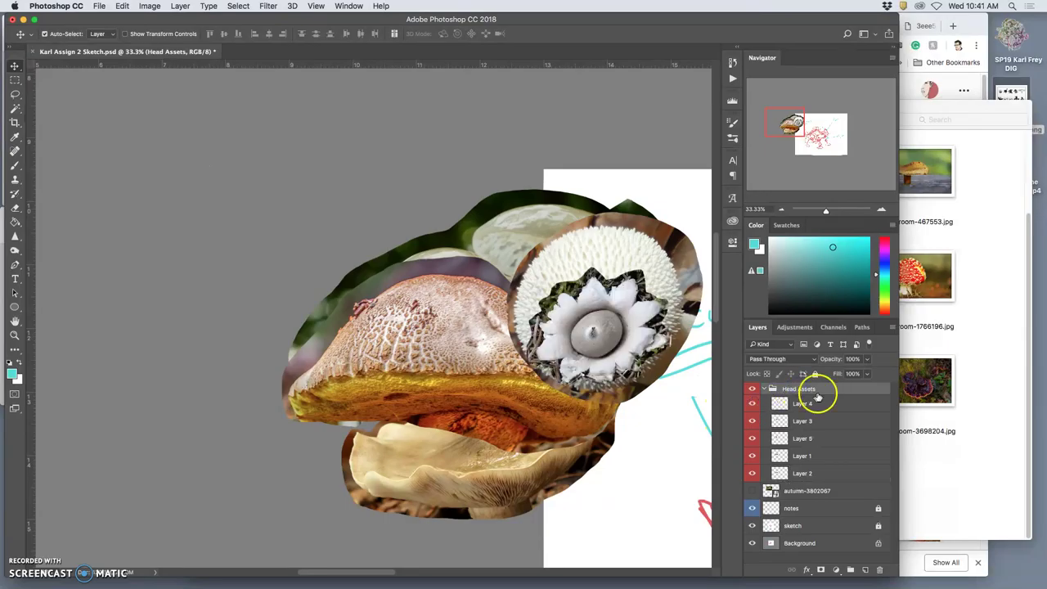
Set the Move tool's auto-select to Group and drag the whole Head Assets collage up and left.
left_click(13, 67)
left_click_drag(468, 319, 265, 213)
key("super+z")
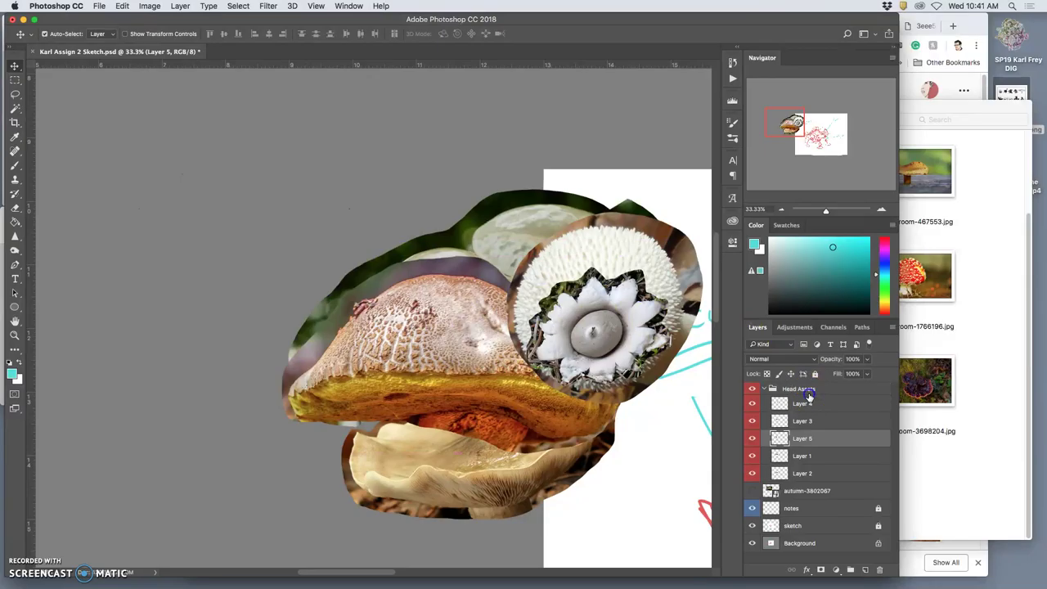
left_click(808, 389)
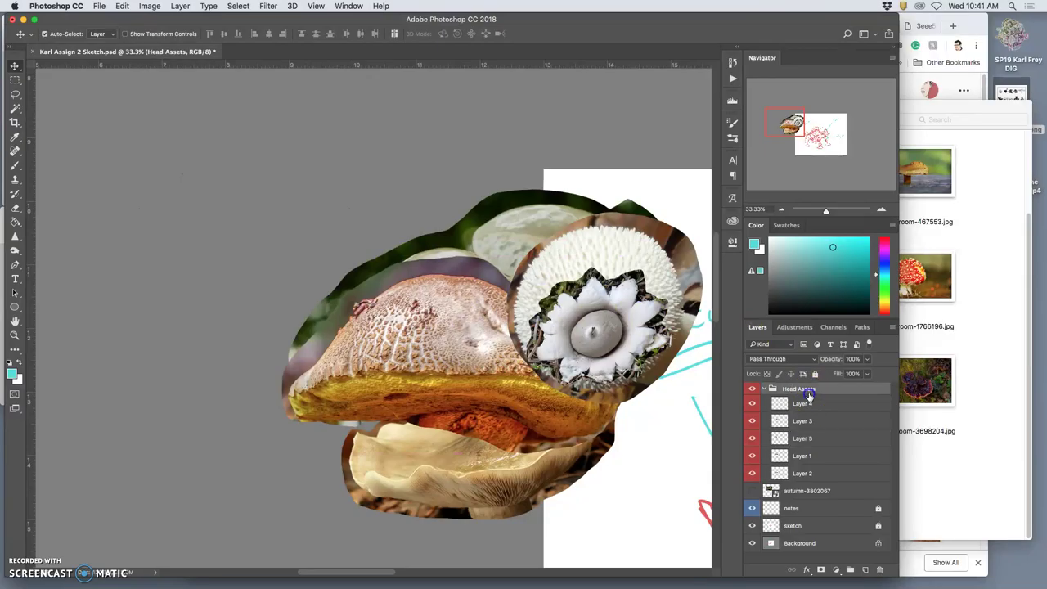
left_click(107, 34)
left_click(109, 30)
left_click_drag(517, 264, 288, 154)
key("super+minus")
key("super+minus")
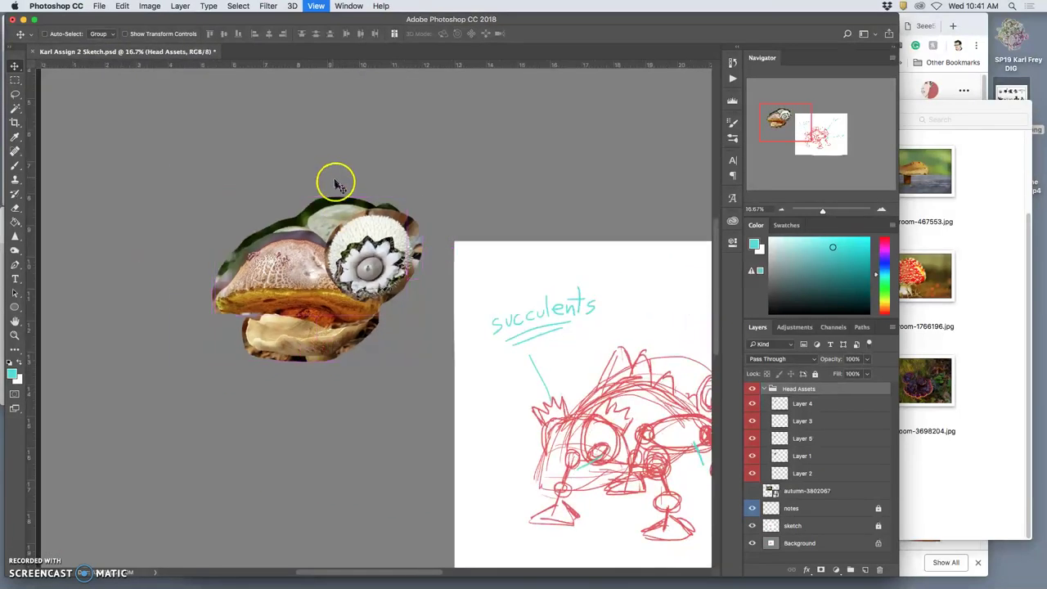
Distort the Head Assets collage to about 105% height with a slight slant, and apply it.
key("super+t")
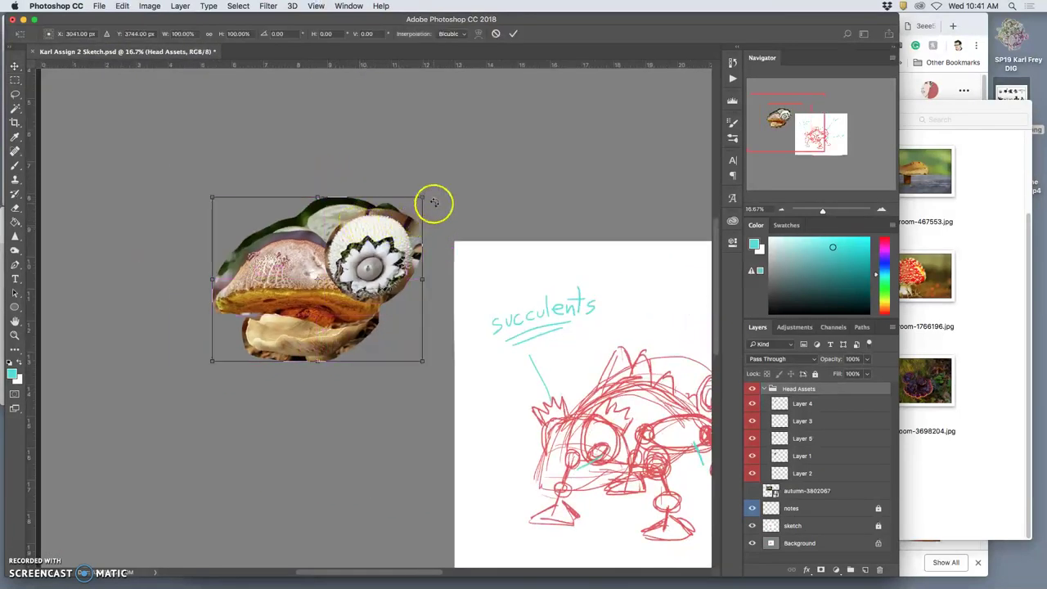
mouse_move(422, 197)
left_mouse_down()
mouse_move(409, 186)
mouse_move(450, 199)
mouse_move(423, 183)
mouse_move(417, 196)
left_mouse_up()
right_click(337, 245)
key("Down")
key("Down")
key("Down")
key("Down")
key("Down")
key("Up")
left_click(332, 245)
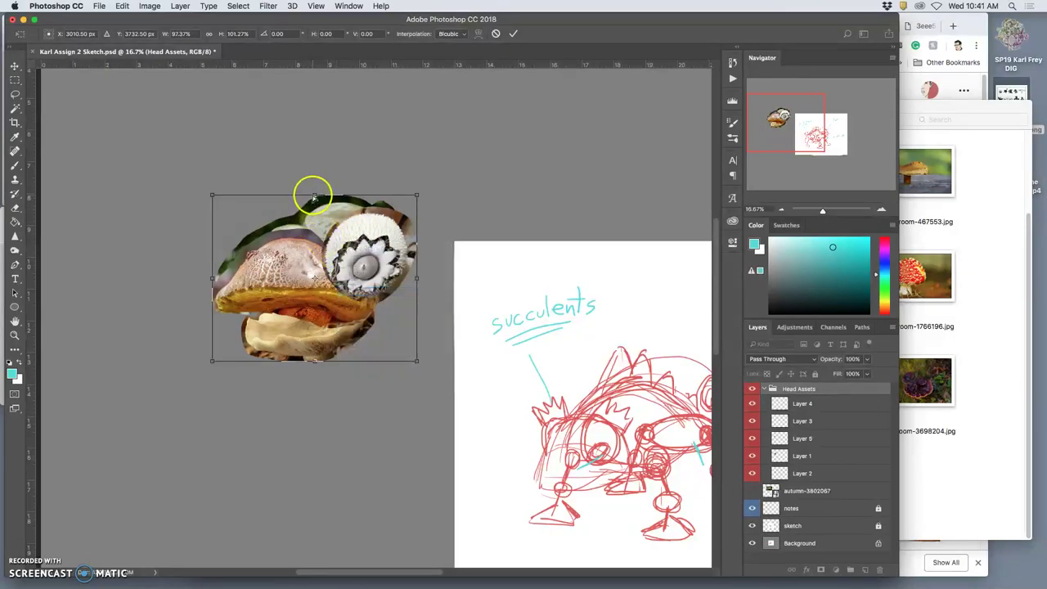
left_click_drag(313, 195, 302, 187)
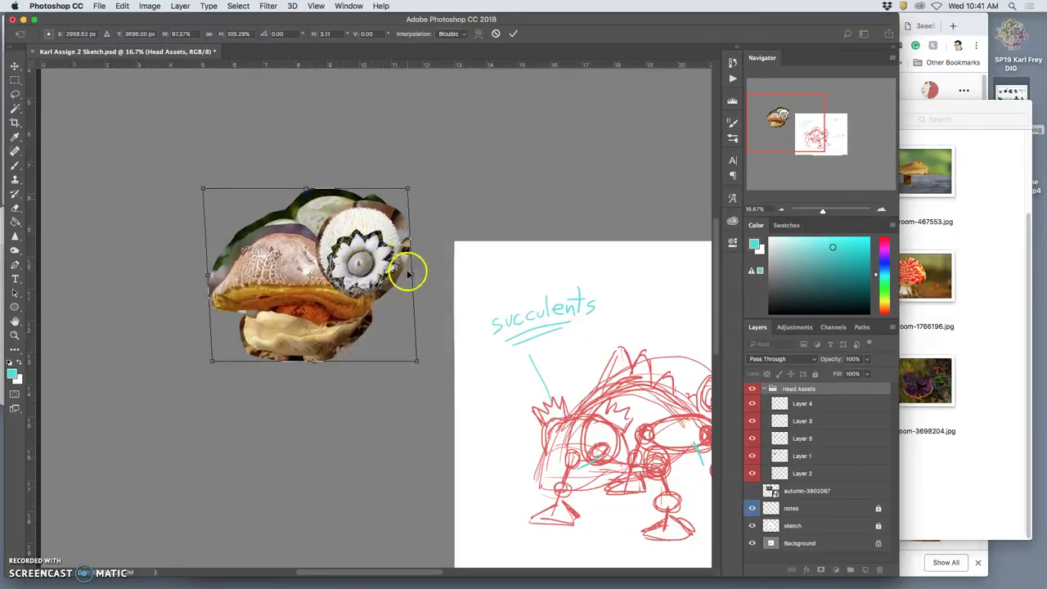
left_click_drag(408, 275, 417, 275)
left_click(223, 304)
left_click_drag(222, 304, 241, 323)
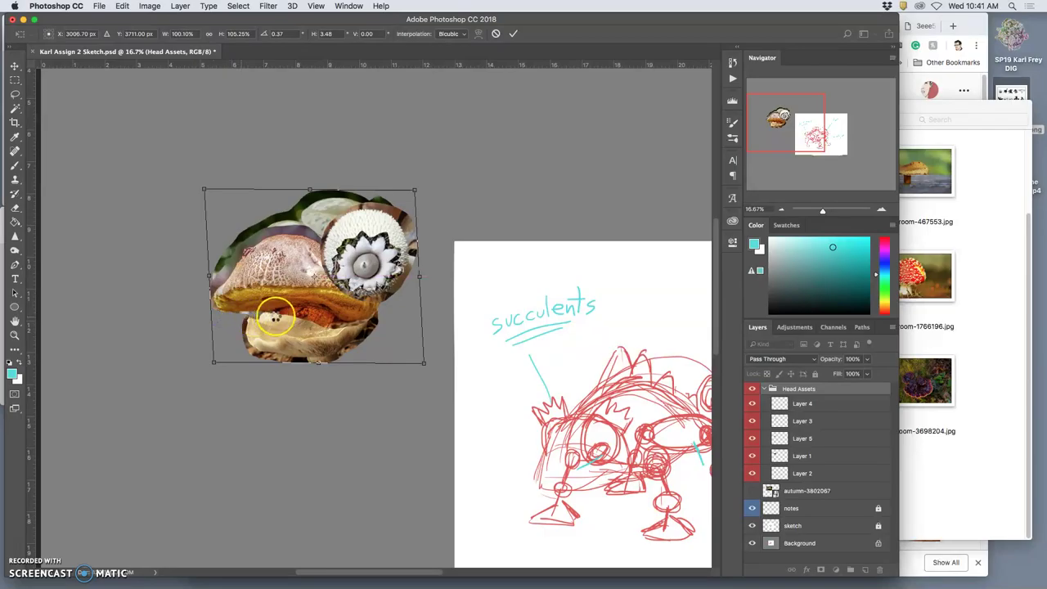
key("Return")
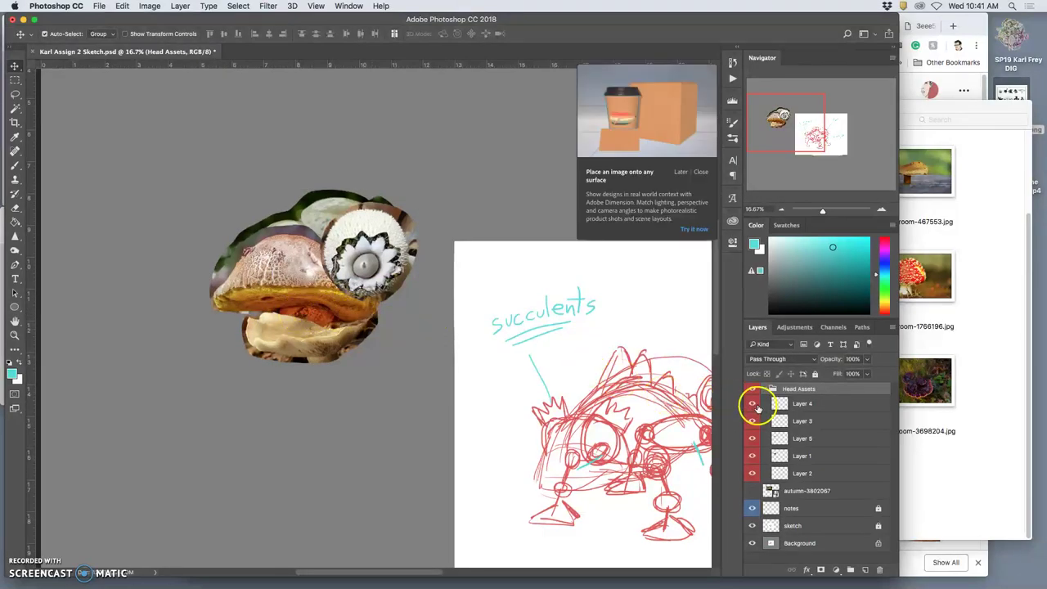
Hide Layers 3, 5, 1 and 2 so only the earthstar on Layer 4 stays visible.
left_click(752, 404)
left_click(752, 404)
left_click(752, 405)
left_click(752, 405)
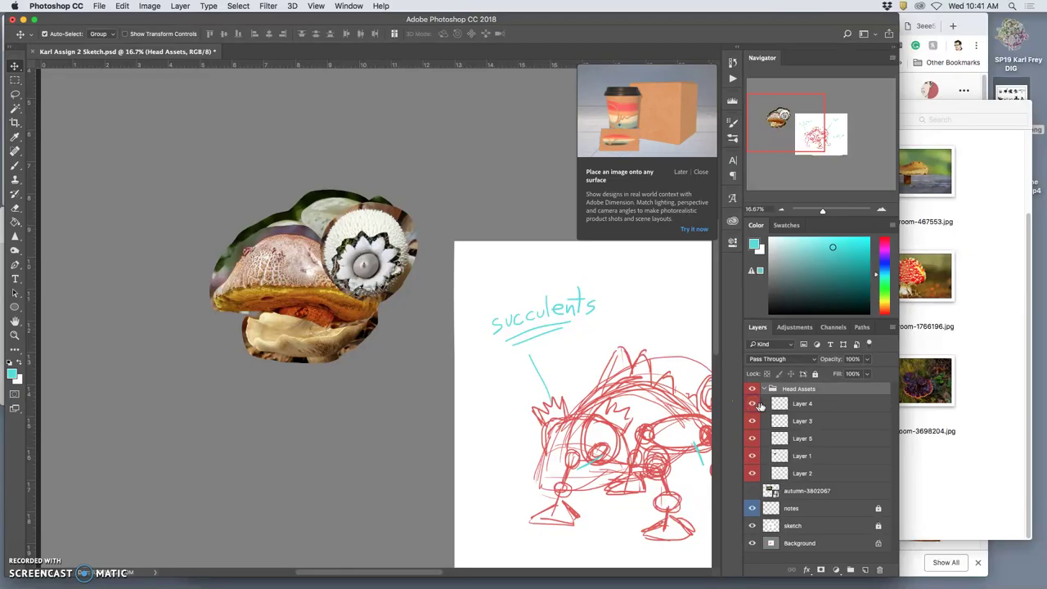
key("super+equal")
key("super+equal")
key("super+equal")
key("super+equal")
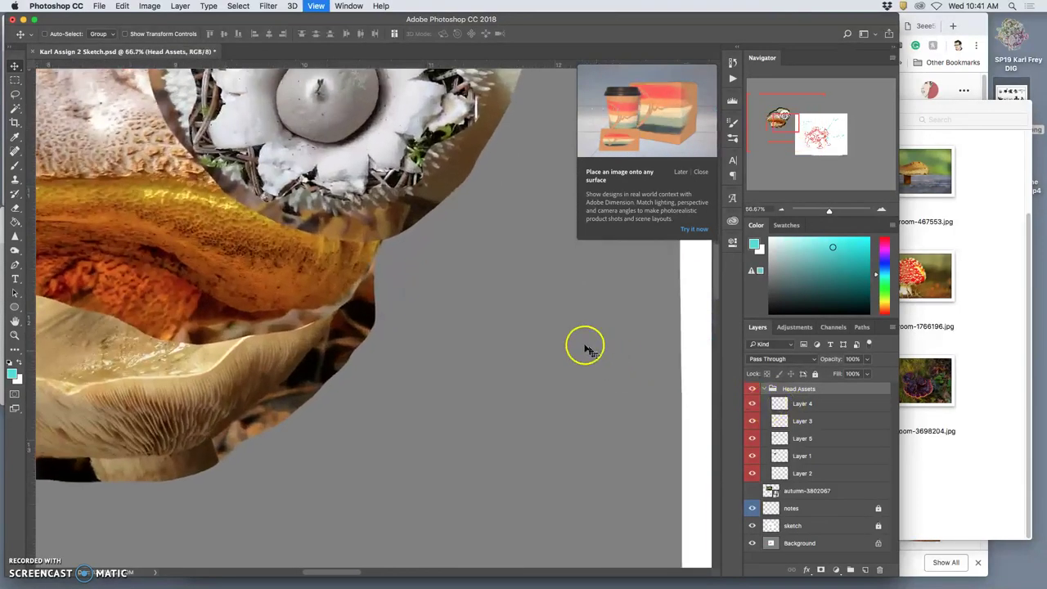
scroll(540, 345, "up", 5)
left_click(752, 421)
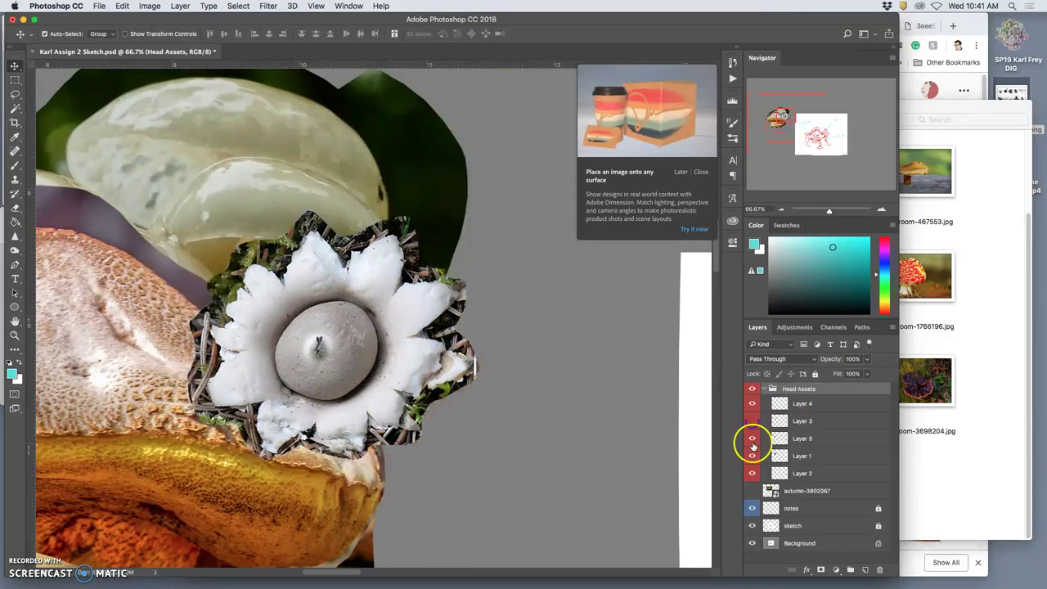
left_click(751, 439)
left_click_drag(754, 462, 753, 491)
Lasso the debris above the earthstar's upper-right petals, delete it from Layer 4, and deselect.
left_click(14, 96)
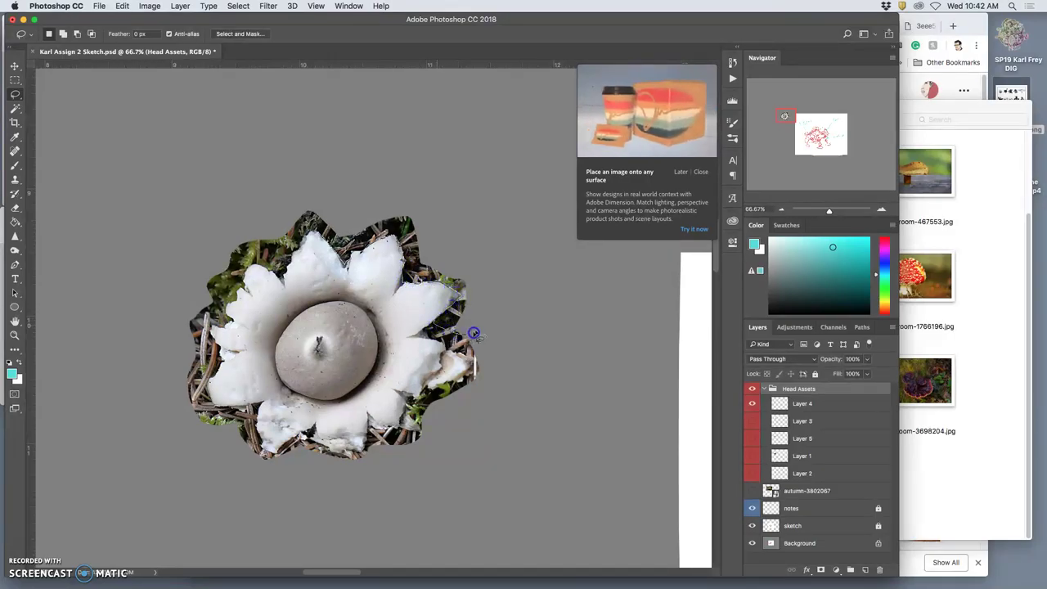
mouse_move(442, 197)
left_mouse_down()
mouse_move(369, 178)
mouse_move(303, 189)
mouse_move(304, 221)
left_mouse_up()
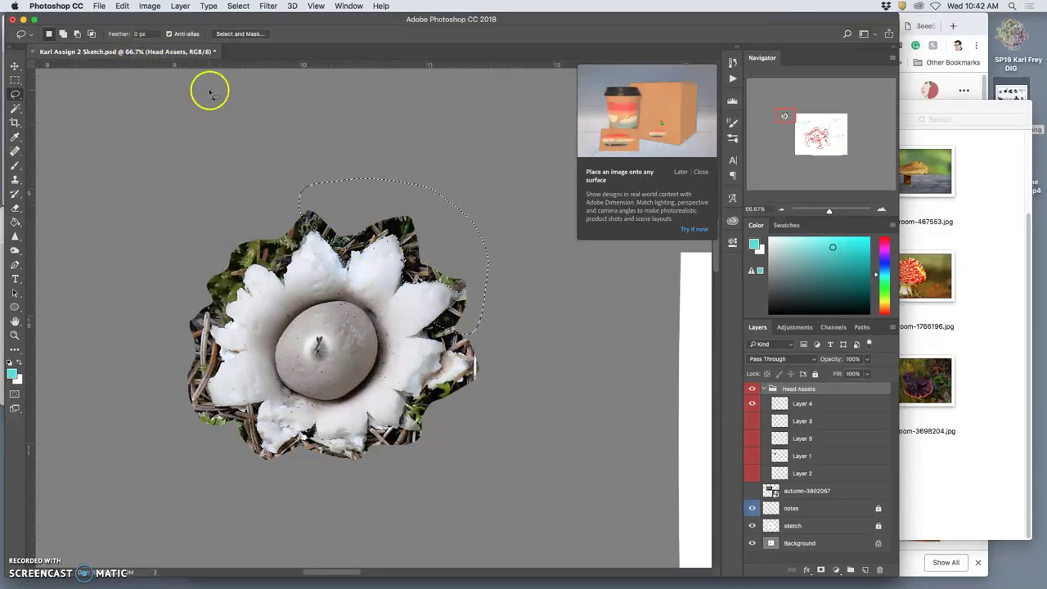
key("Delete")
left_click(603, 204)
left_click(802, 403)
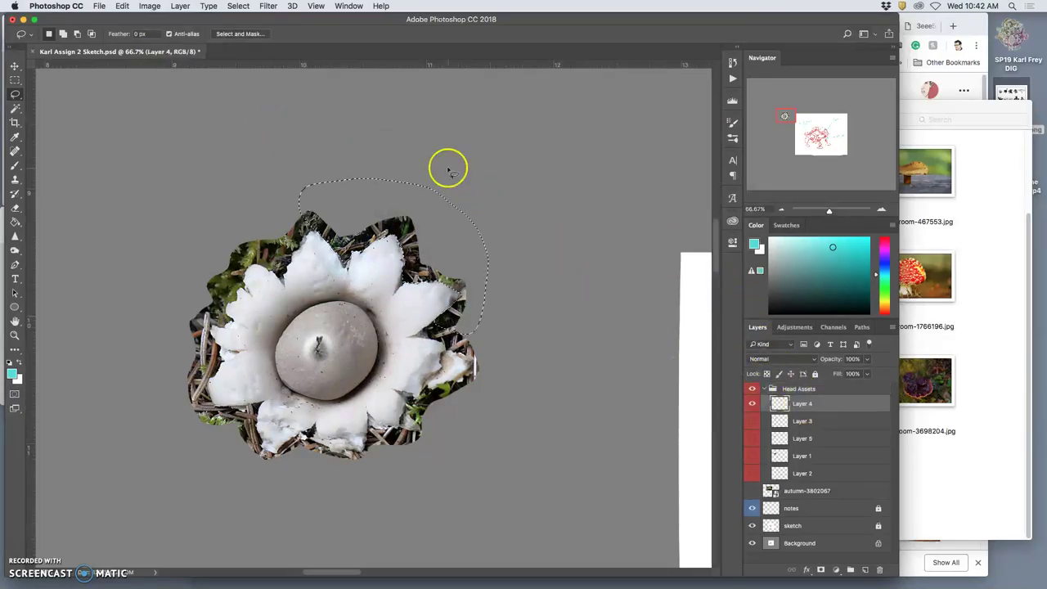
key("Delete")
key("super+equal")
key("super+equal")
key("super+equal")
key("super+equal")
scroll(470, 191, "up", 5)
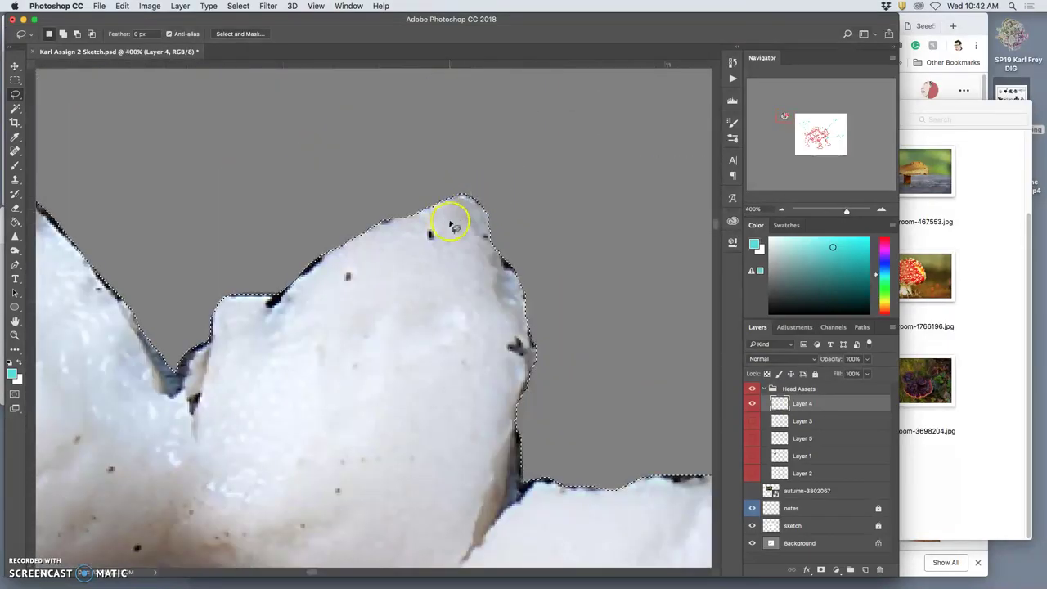
key("super+d")
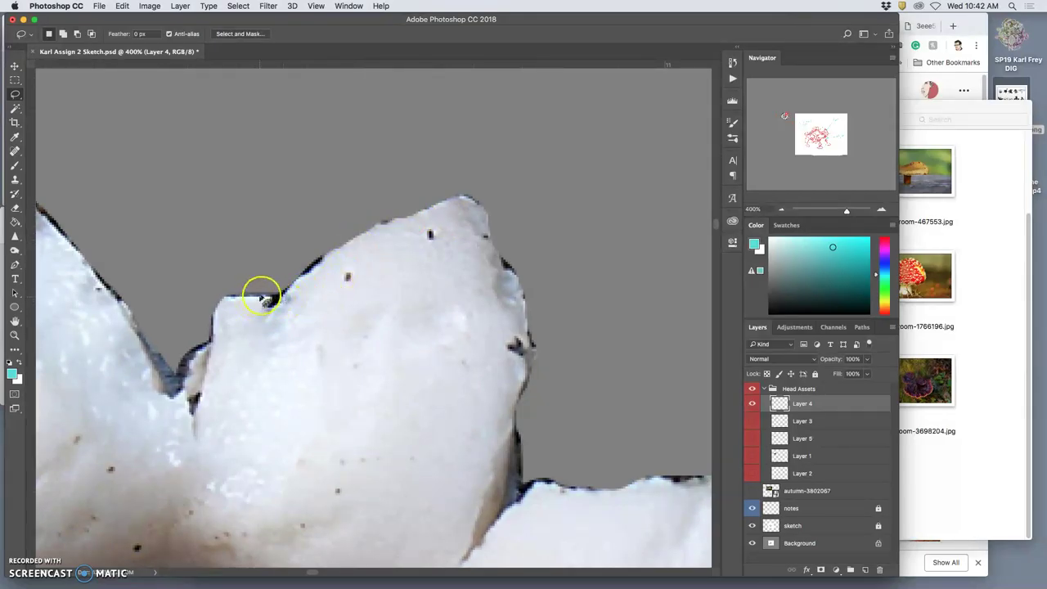
scroll(288, 301, "down", 10)
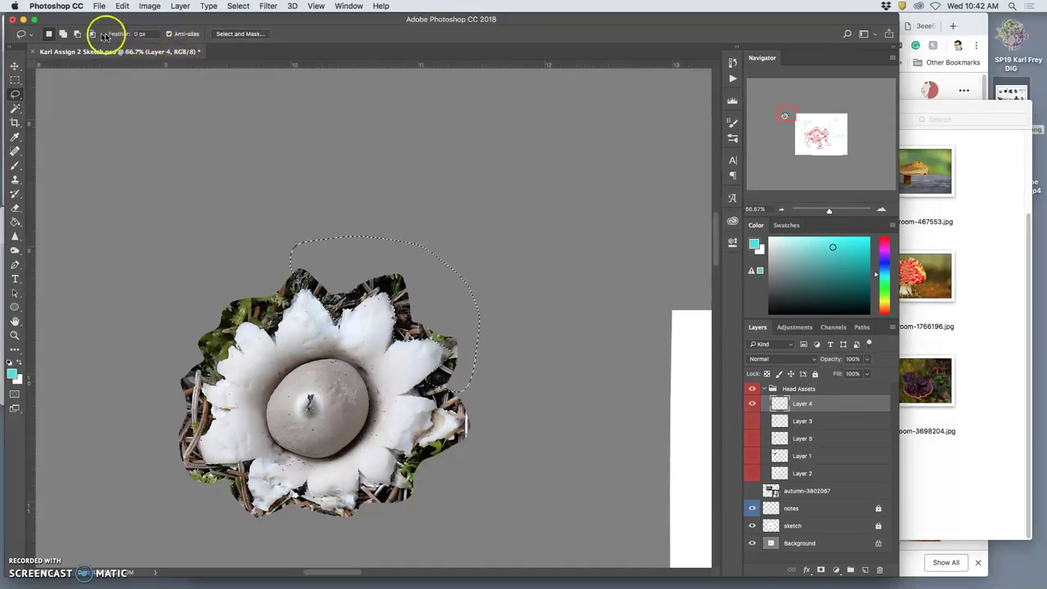
Set the Lasso feather to 3 px, reselect the previous debris area, and delete it.
left_click(139, 34)
type("3")
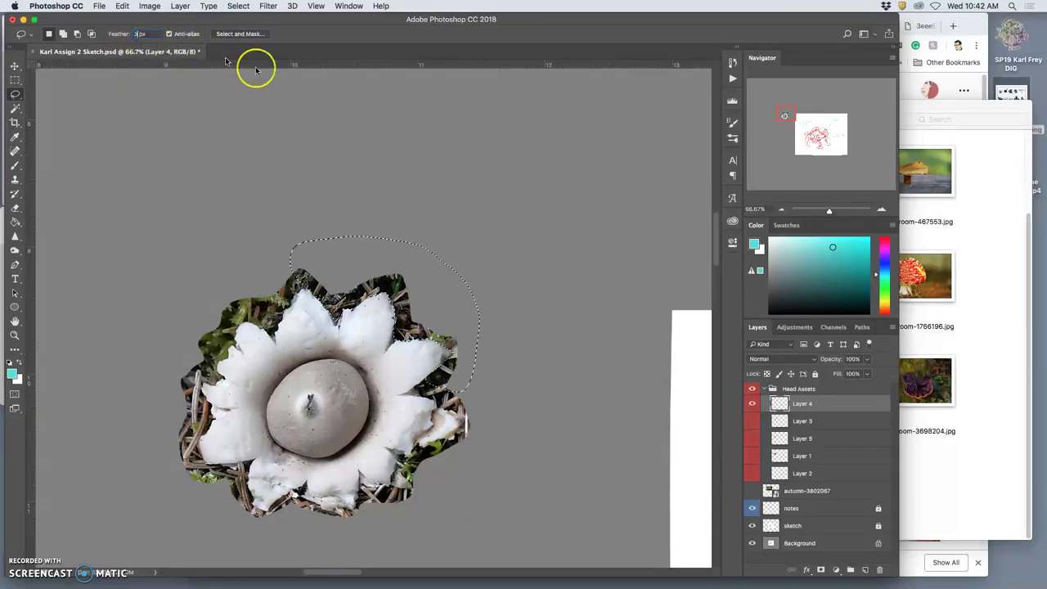
key("super+equal")
key("super+equal")
key("super+equal")
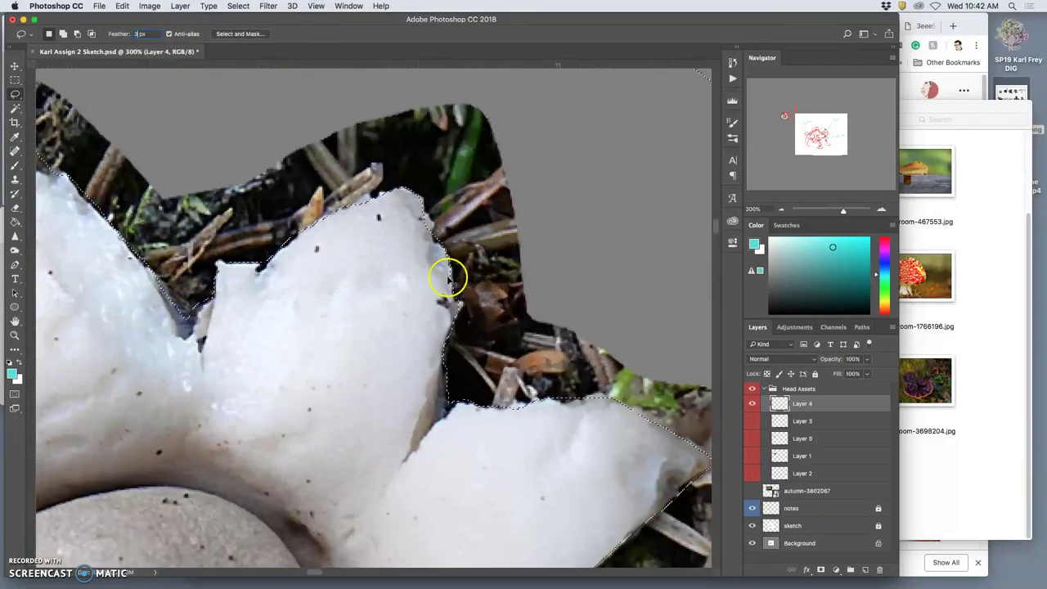
key("BackSpace")
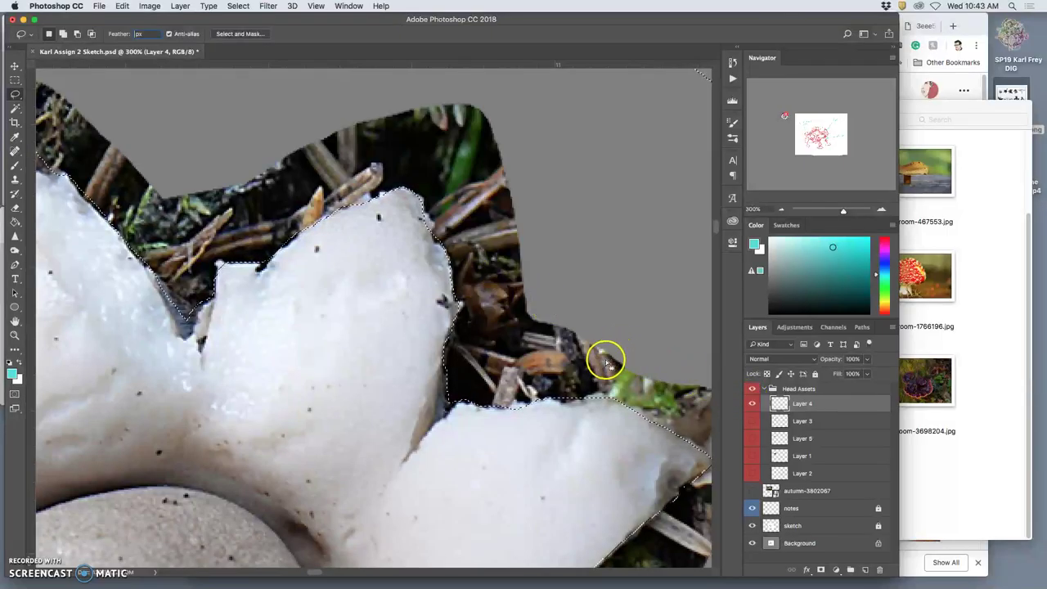
key("Return")
left_click(603, 205)
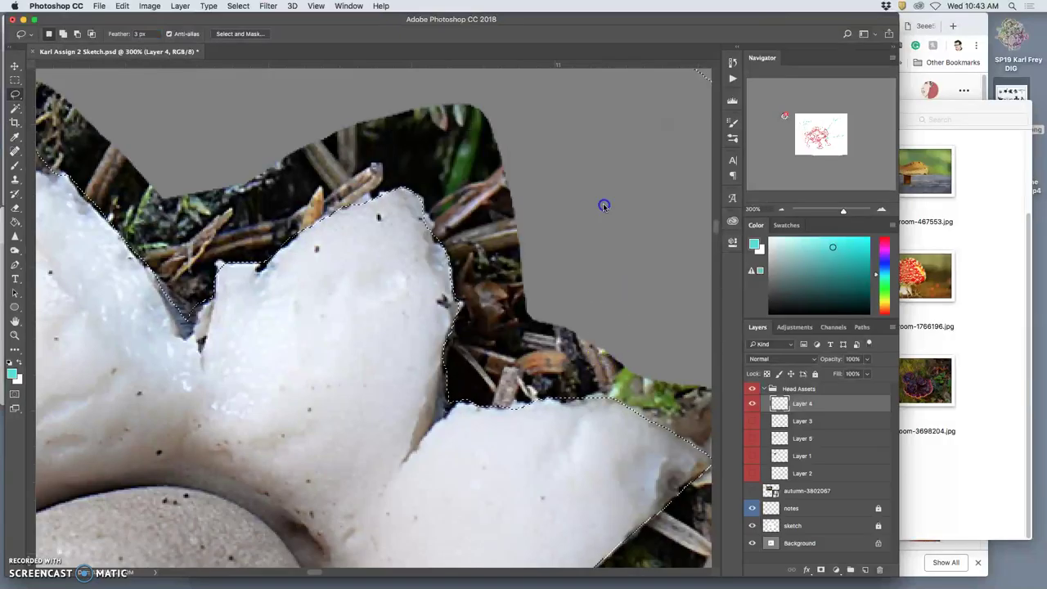
key("super+shift+d")
left_click(514, 237)
key("Delete")
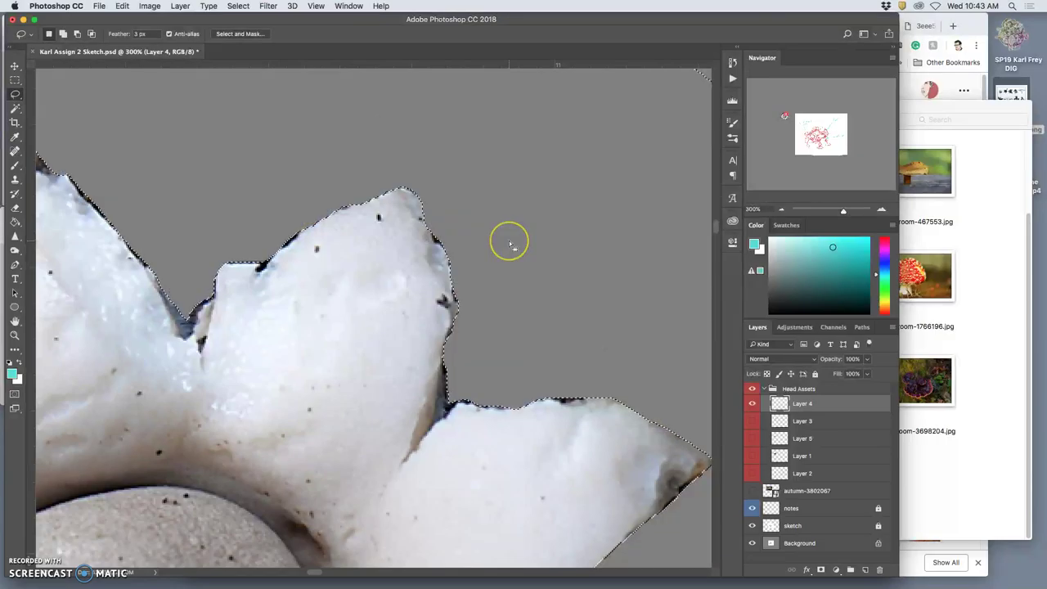
key("super+d")
left_click(516, 244)
Zoom in to 1200% to inspect the cleaned petal edge, then zoom back out.
key("super+equal")
key("super+equal")
key("super+equal")
key("super+equal")
key("super+equal")
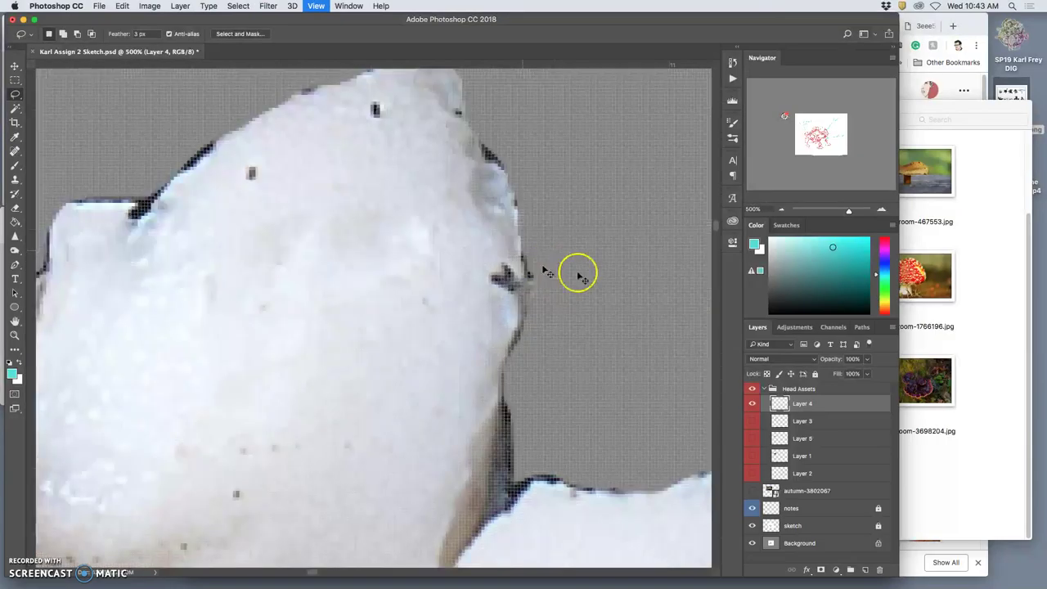
scroll(603, 276, "left", 3)
scroll(613, 348, "down", 3)
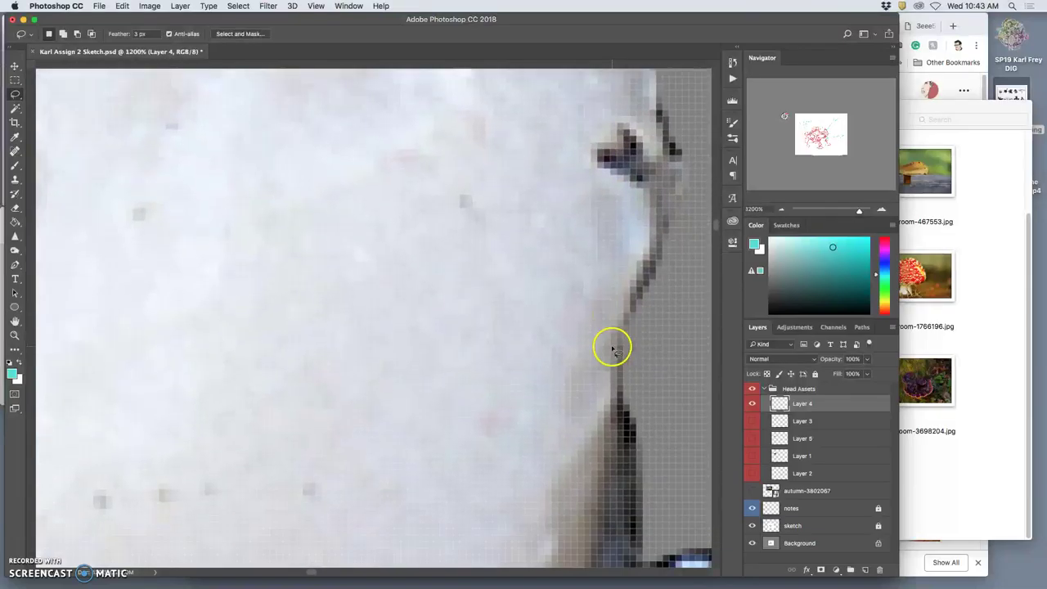
key("super+equal")
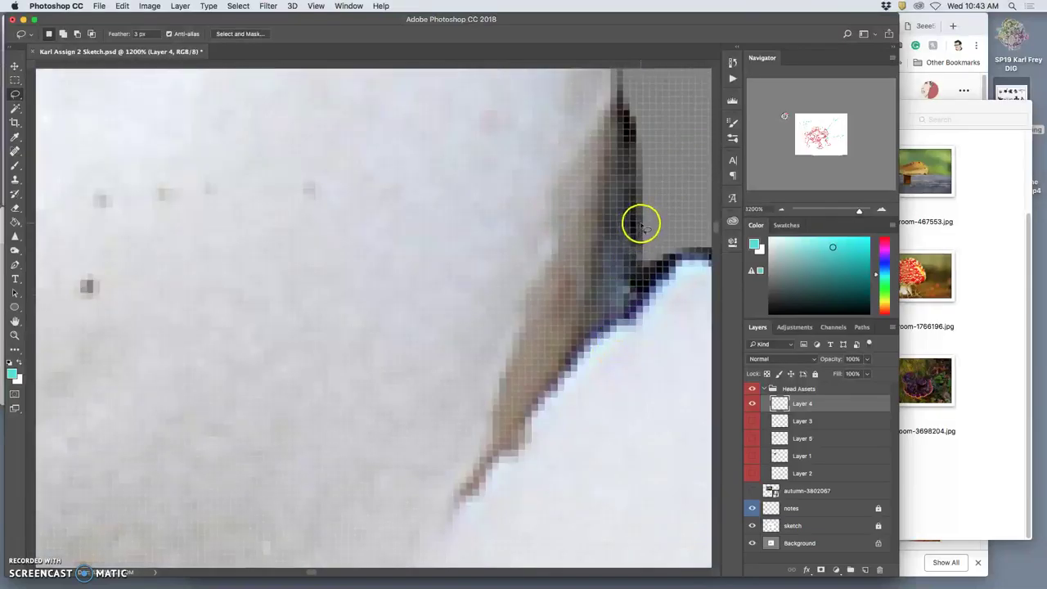
key("super+minus")
key("super+minus")
key("super+minus")
key("super+minus")
key("super+minus")
key("super+minus")
key("super+minus")
key("super+minus")
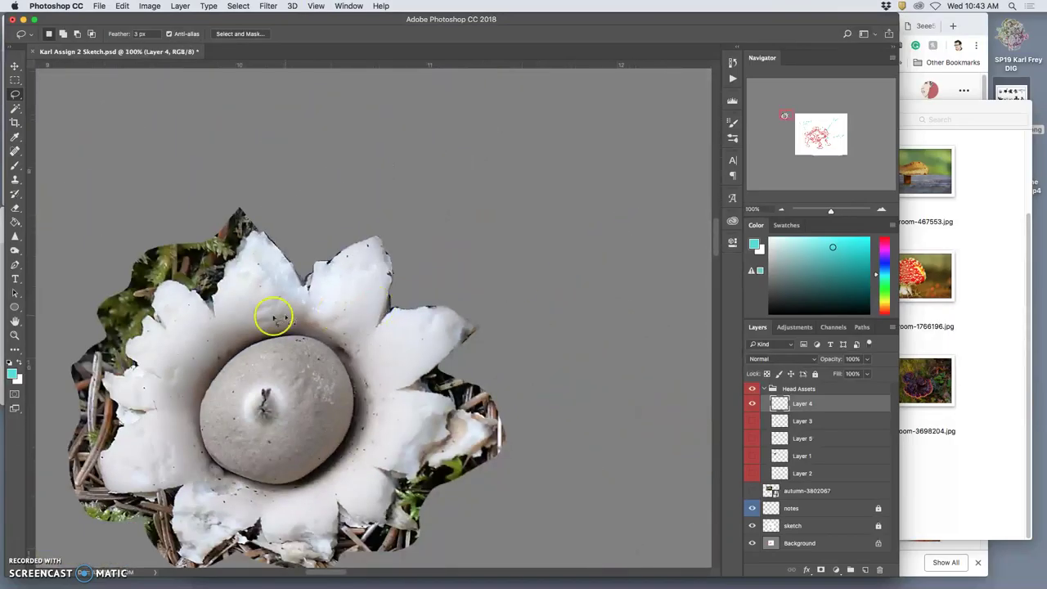
left_click_drag(258, 232, 246, 239)
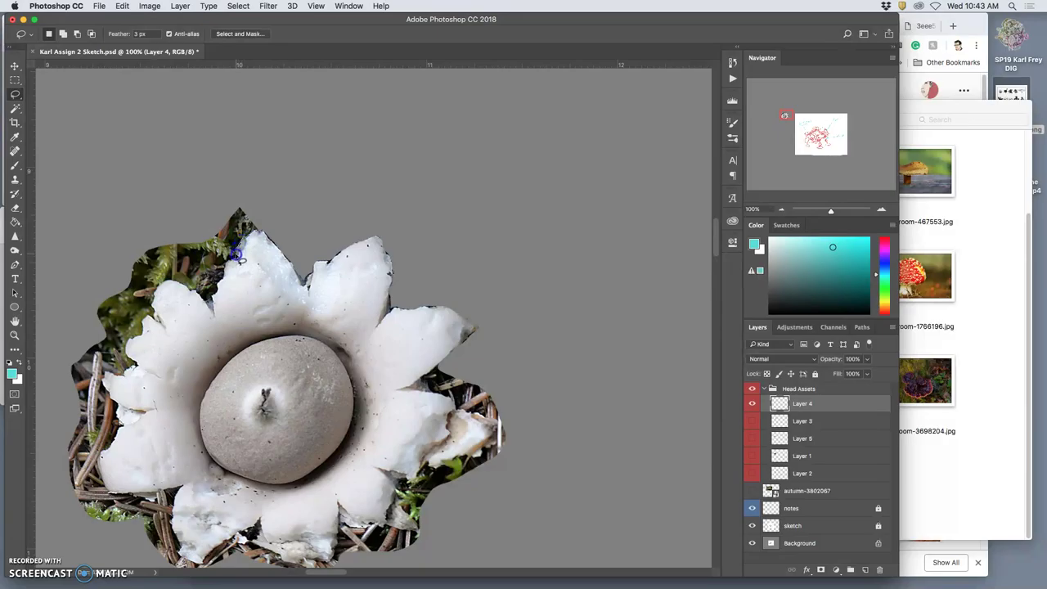